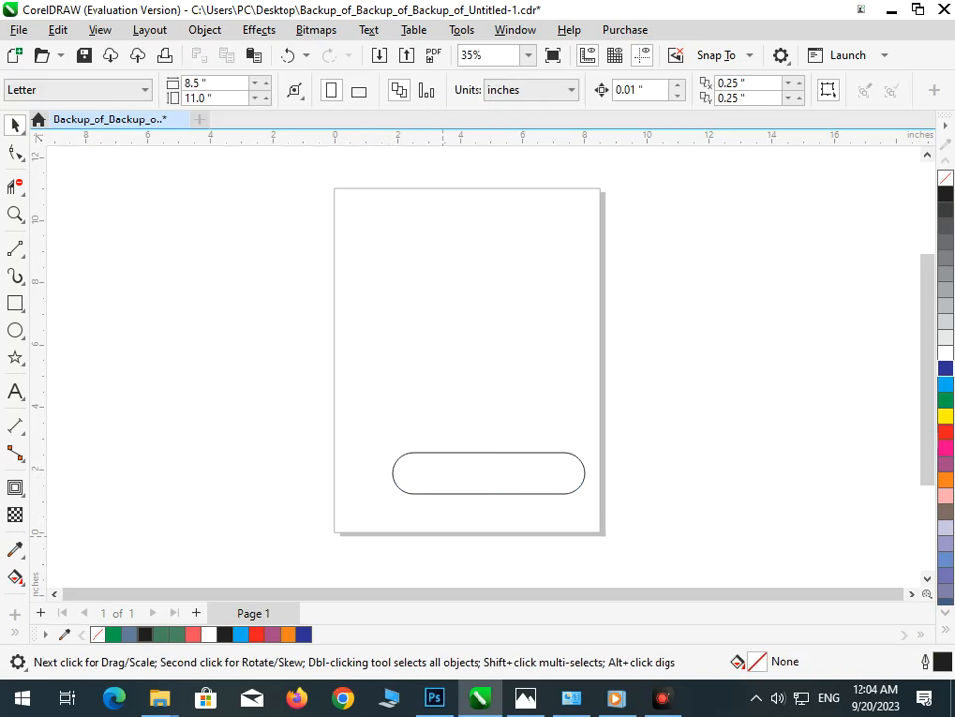
Draw a circle about 5.95 inches wide over the rounded bar and add a smaller concentric copy inside it.
left_click(15, 330)
left_click_drag(285, 324, 480, 521)
left_click(15, 125)
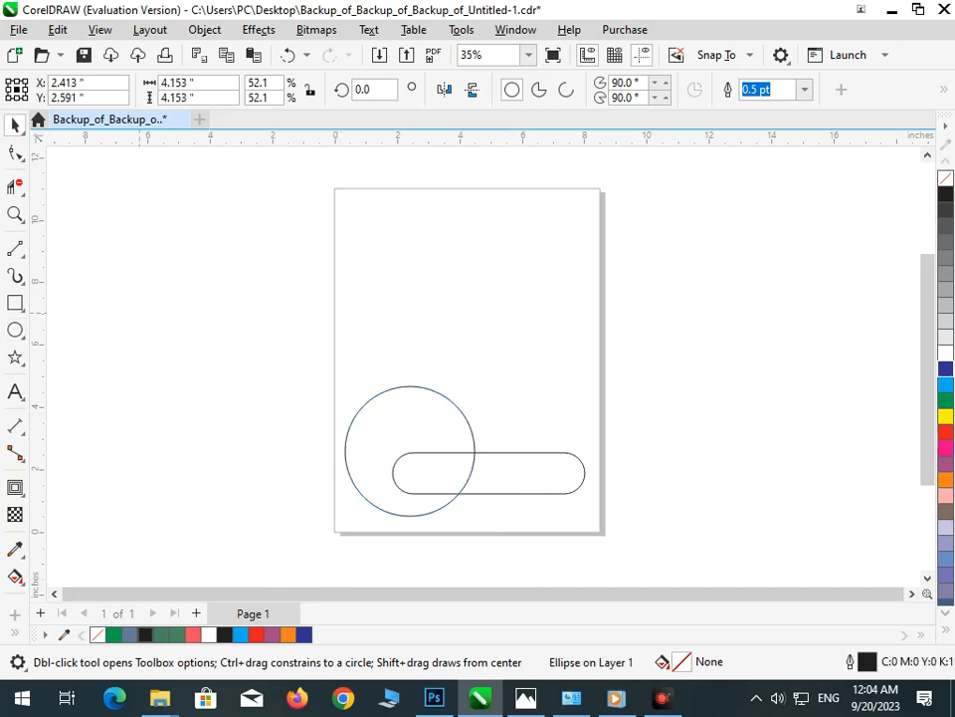
left_click_drag(361, 458, 431, 452)
left_click_drag(480, 377, 480, 349)
left_click_drag(519, 530, 505, 512)
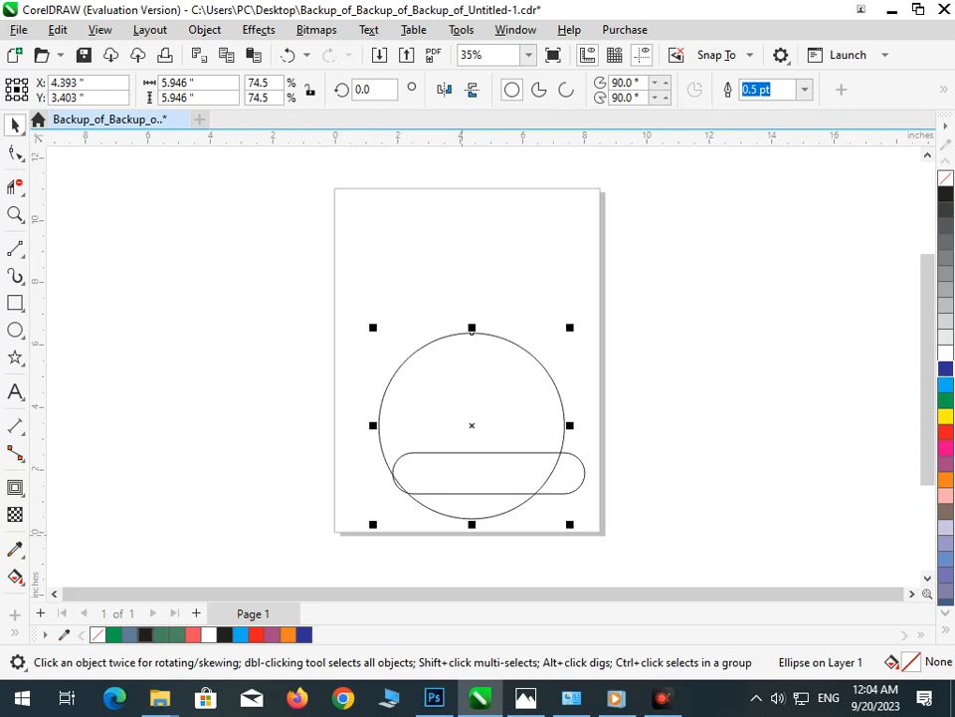
left_click_drag(472, 332, 471, 353)
key("Escape")
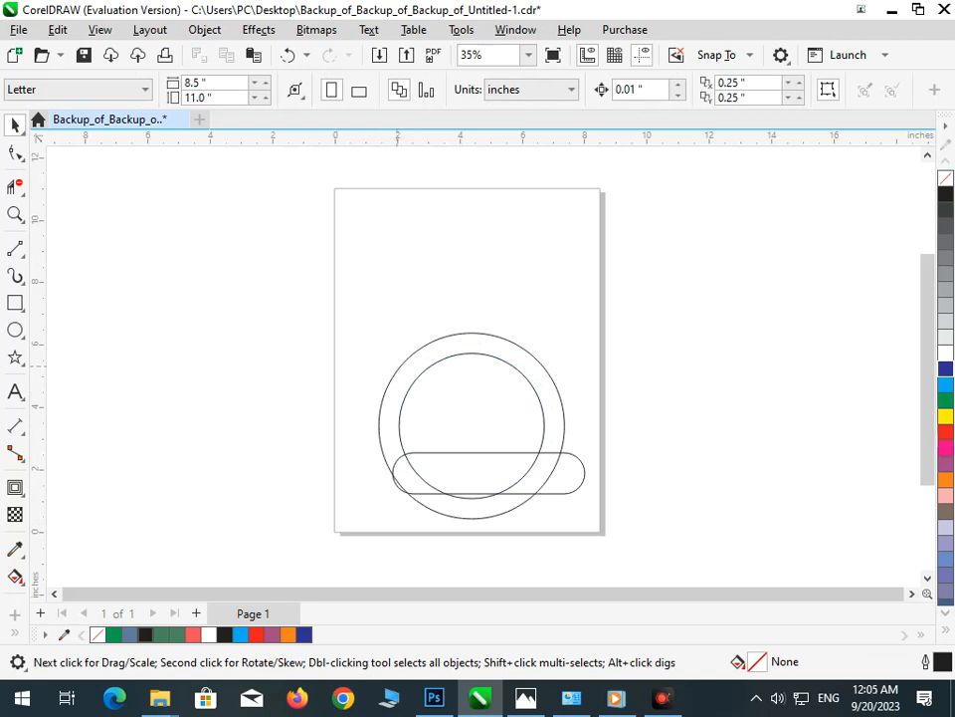
Draw a diagonal line across the ring's upper-left part and delete the ring's left arcs between the line and the bar.
left_click(15, 247)
left_click_drag(376, 353, 445, 397)
left_click(15, 186)
left_click_drag(351, 407, 446, 425)
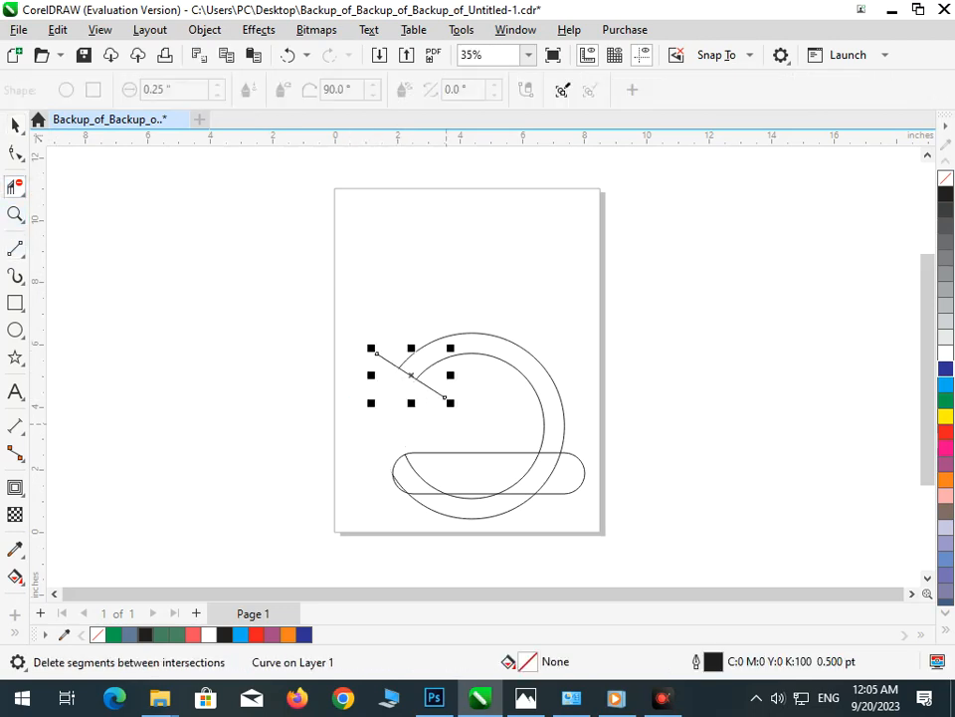
Delete the ring segments below the bar and open the bar's upper edge between the two arcs.
left_click_drag(471, 496, 484, 542)
left_click(530, 468)
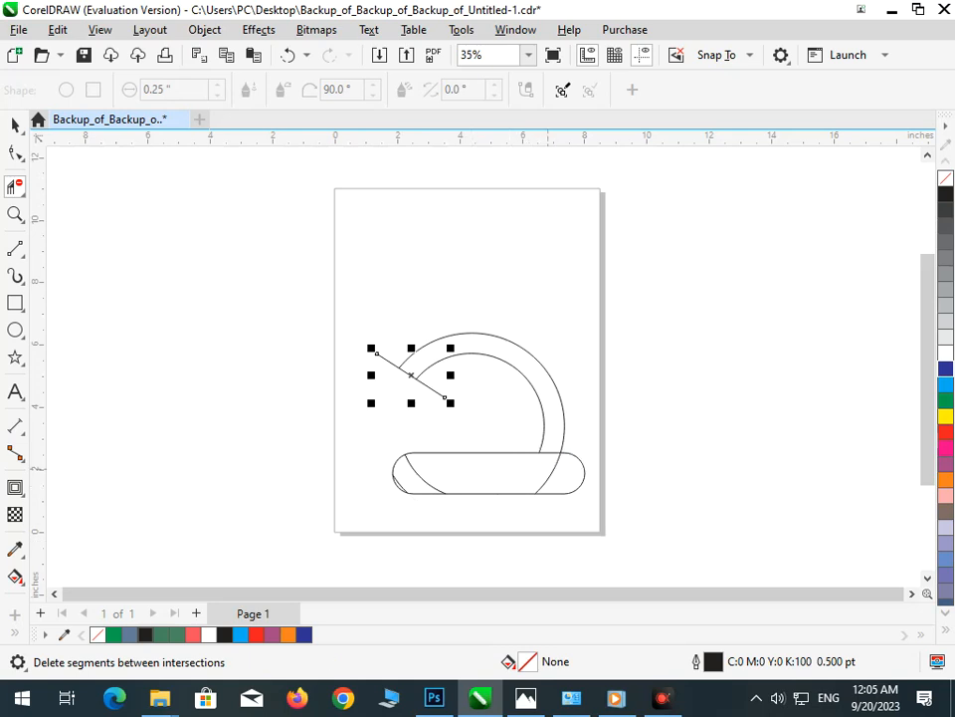
left_click(546, 447)
key("ctrl+z")
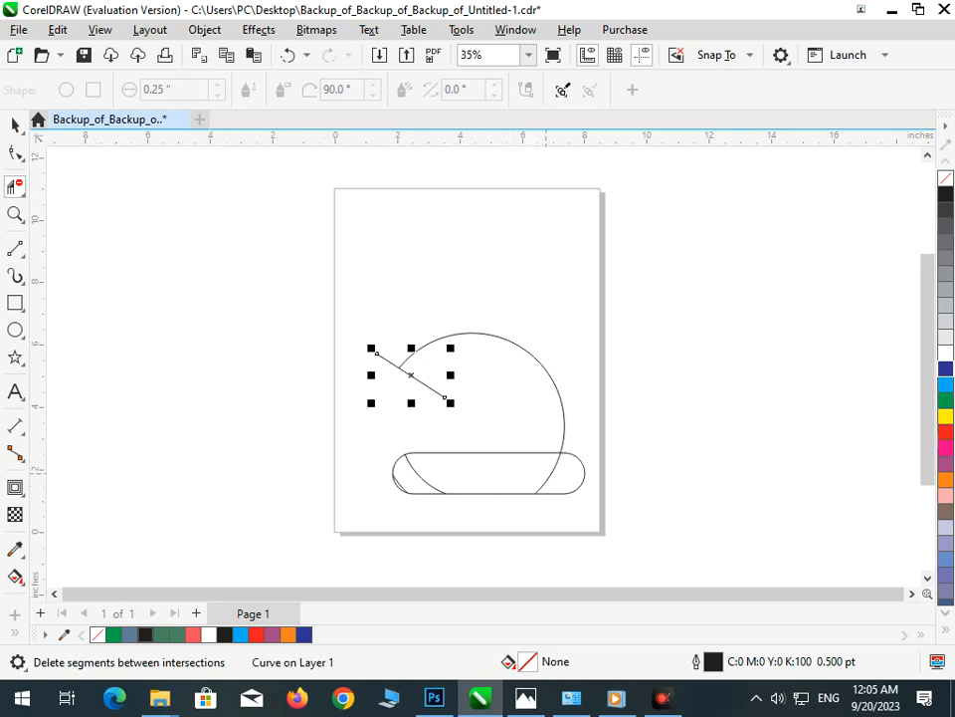
left_click(546, 453)
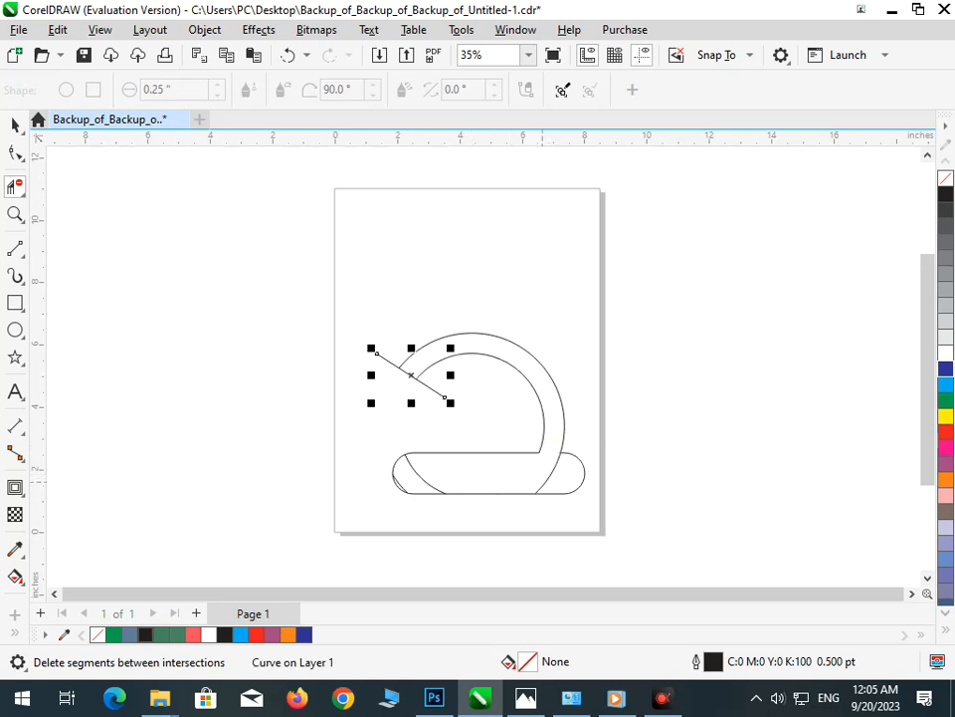
Delete the leftover arc pieces inside the bar and the ends of the diagonal line extending beyond the ring.
left_click(422, 478)
left_click(434, 390)
left_click(387, 360)
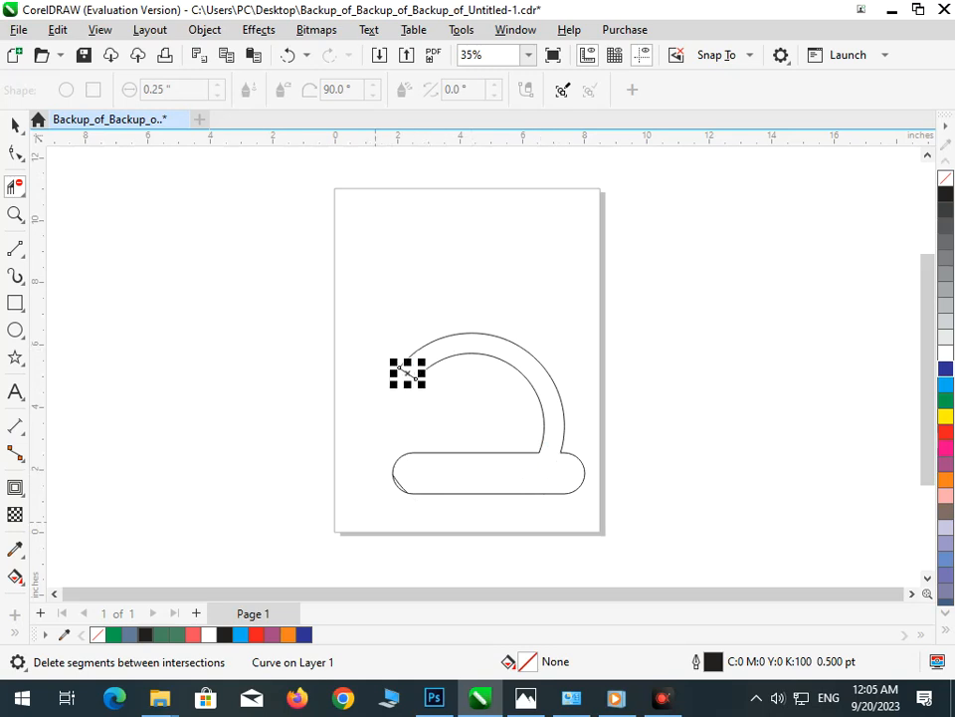
scroll(388, 306, "up", 5)
scroll(388, 306, "down", 5)
scroll(390, 546, "up", 3)
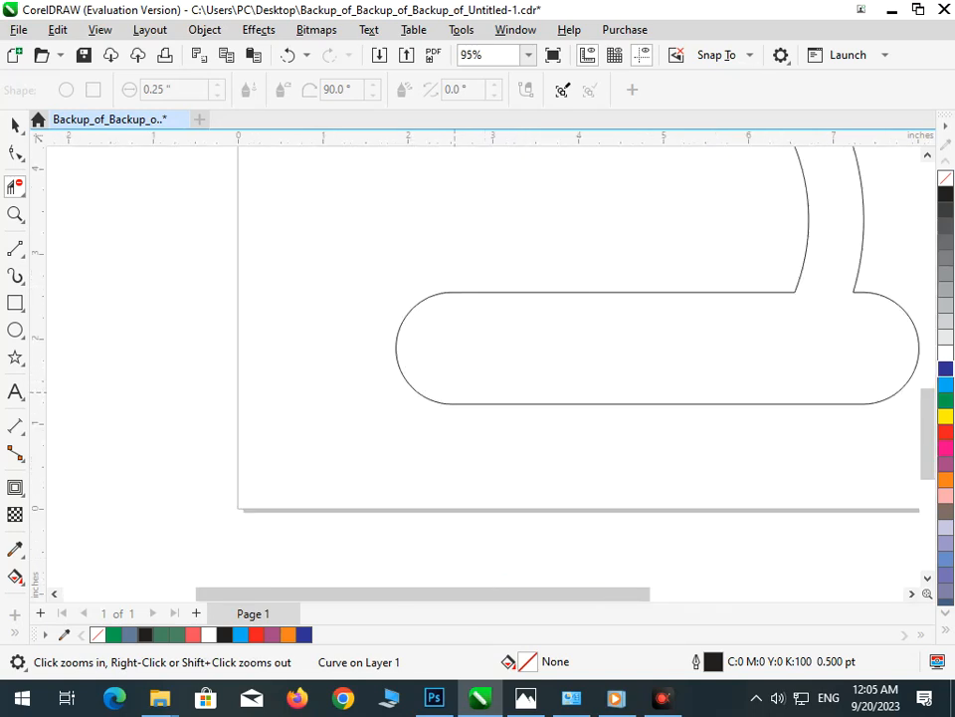
scroll(391, 546, "down", 3)
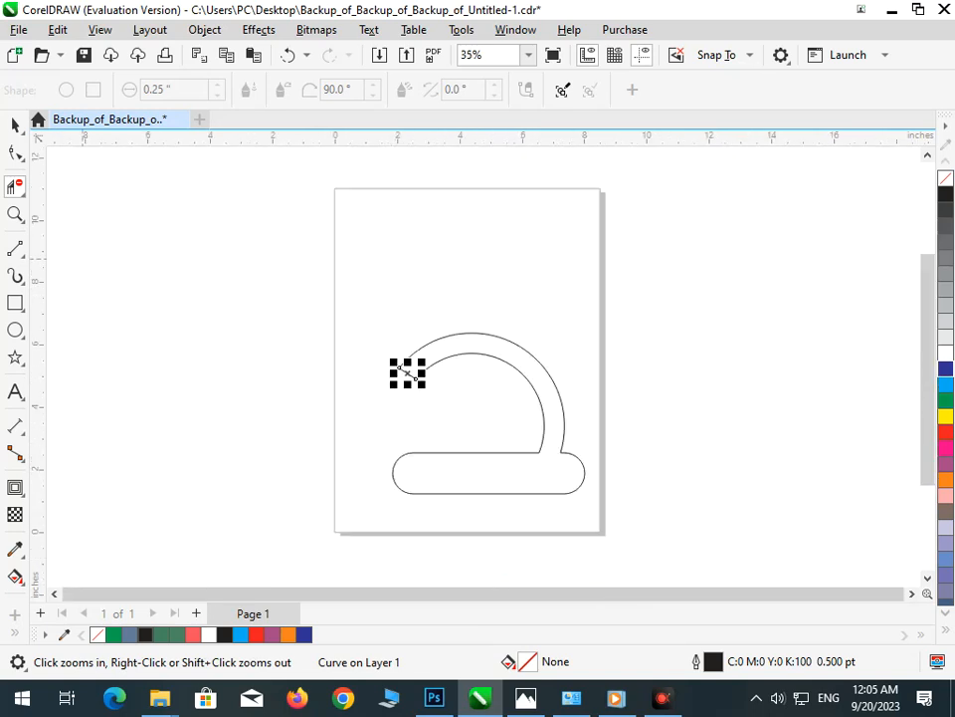
Draw a polygon about 2.2 by 2.1 inches beside the page and set it to 3 sides.
left_click(15, 125)
left_click(99, 219)
left_click(15, 329)
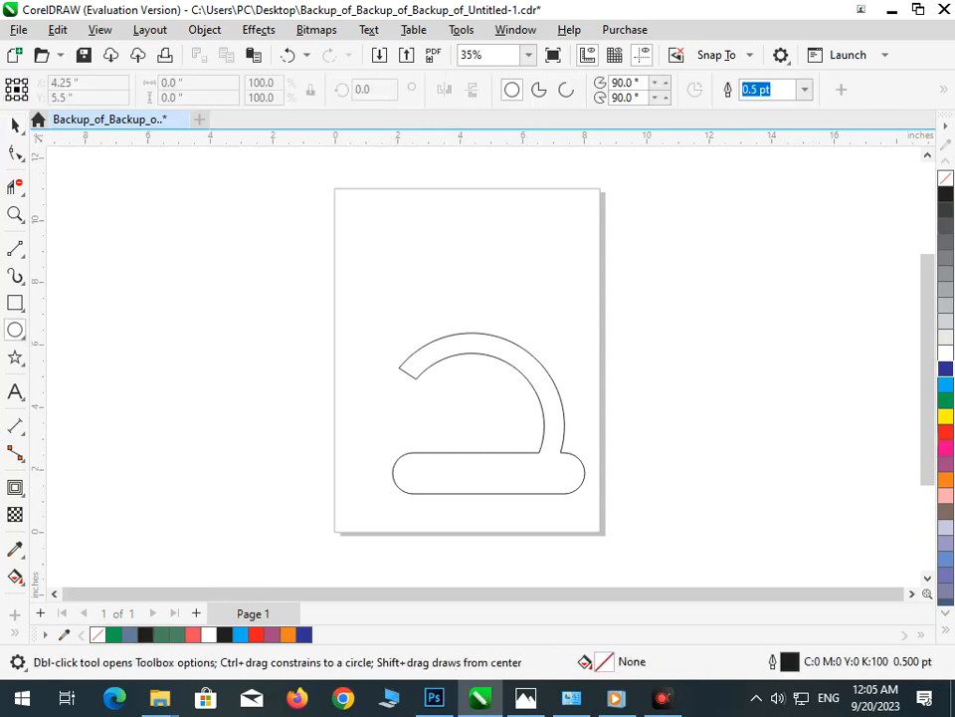
left_click(16, 331)
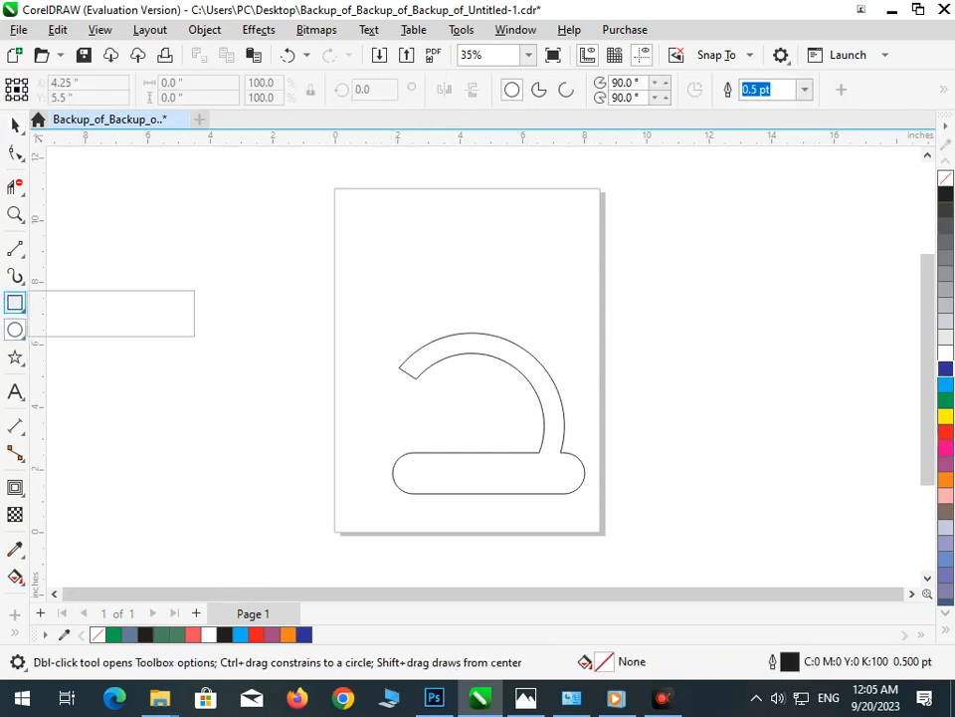
left_click(15, 303)
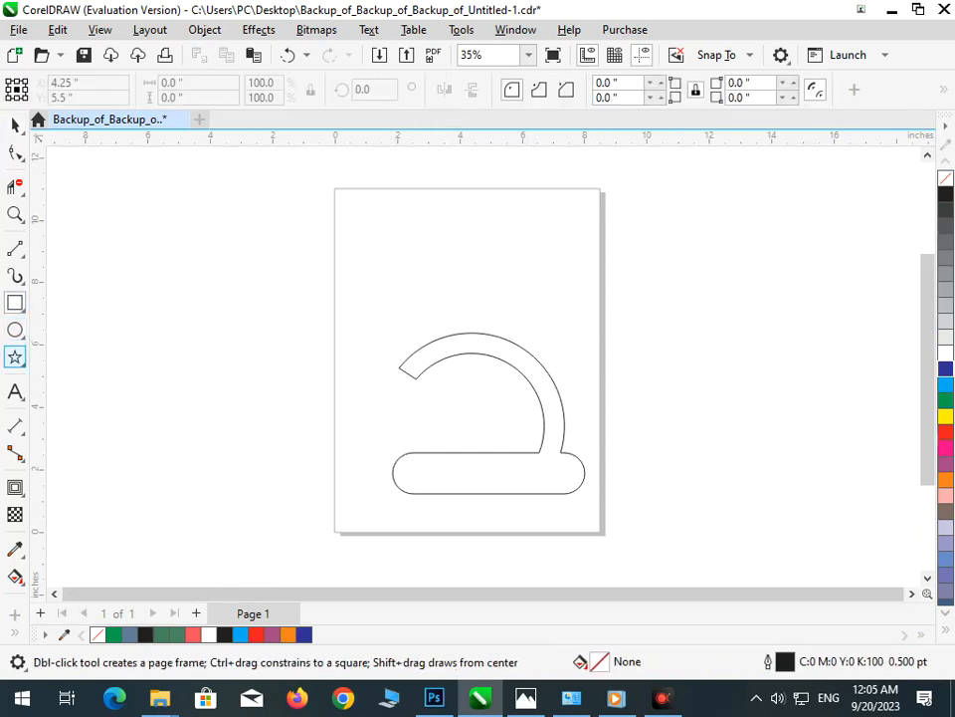
left_click(15, 356)
left_click(63, 357)
left_click_drag(124, 234, 202, 309)
double_click(528, 89)
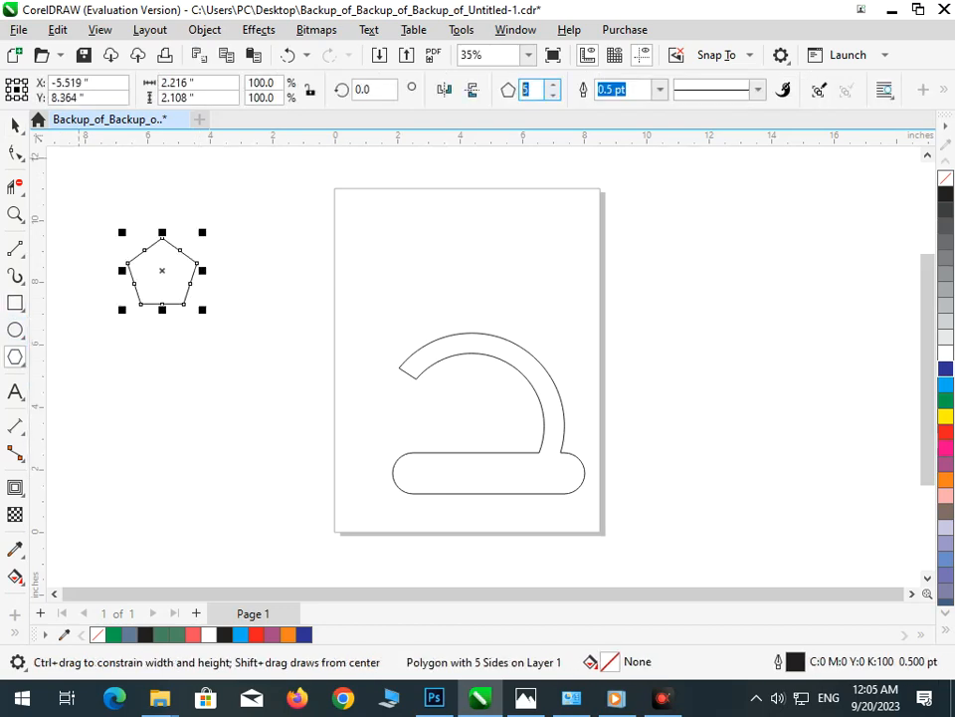
type("3")
key("Return")
Rotate the triangle, scale it to about 75%, and place it on the arc's open end as an arrowhead.
left_click(15, 124)
left_click(106, 221)
left_click(163, 291)
left_click(162, 292)
left_click_drag(126, 299, 249, 327)
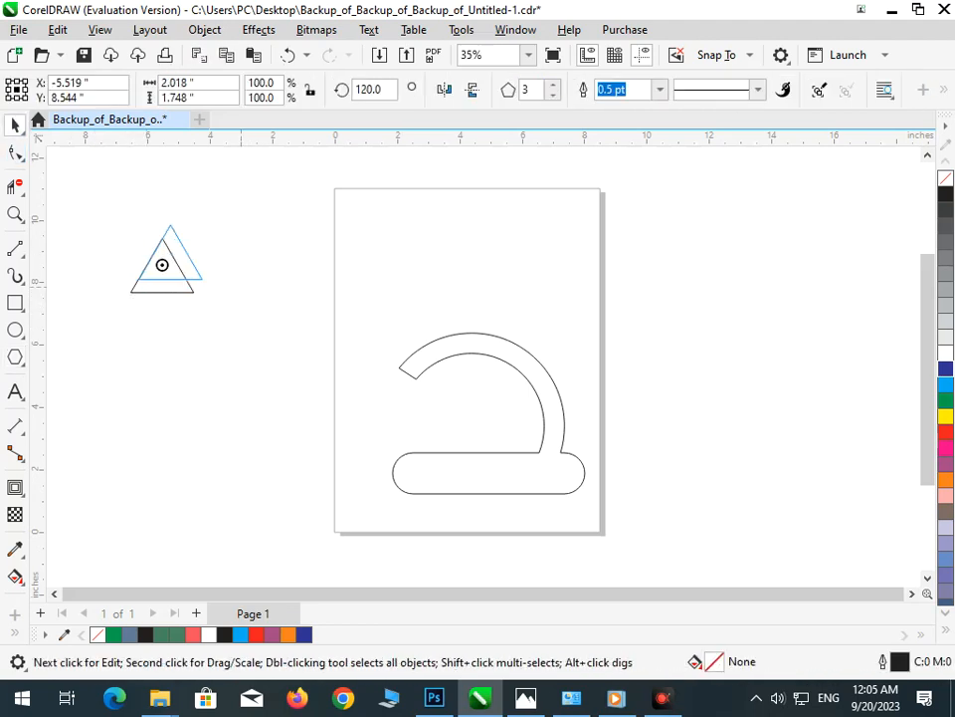
left_click_drag(162, 283, 384, 402)
left_click(400, 382)
left_click(309, 422)
key("Escape")
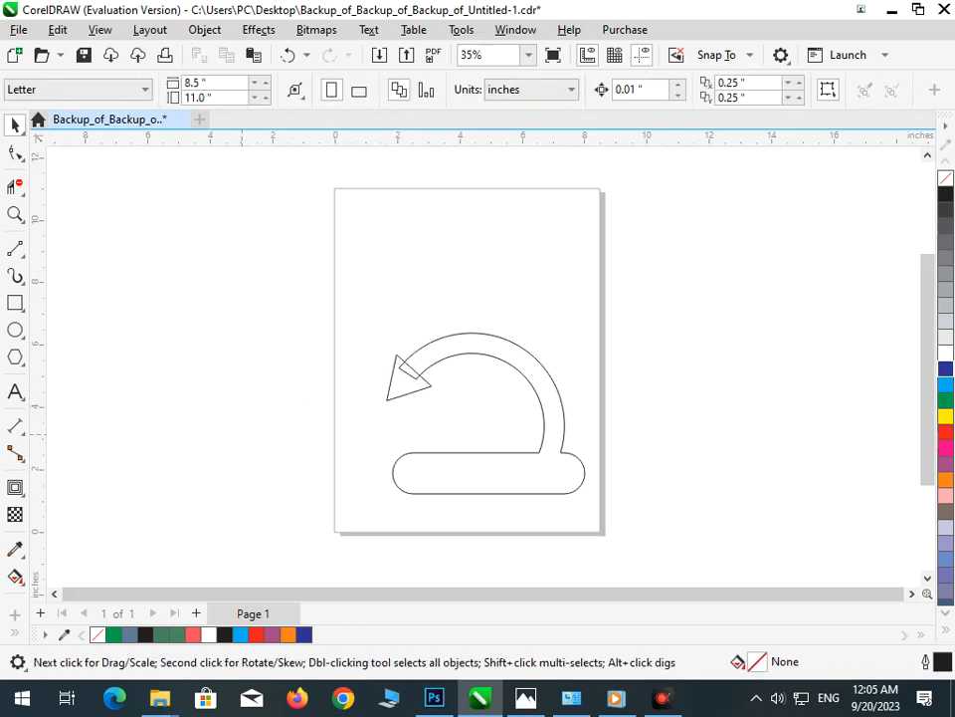
Nudge the arrowhead triangle slightly up and to the left on the arc's end.
left_click(403, 376)
left_click_drag(379, 403, 387, 399)
key("Up")
key("Up")
key("Up")
key("Left")
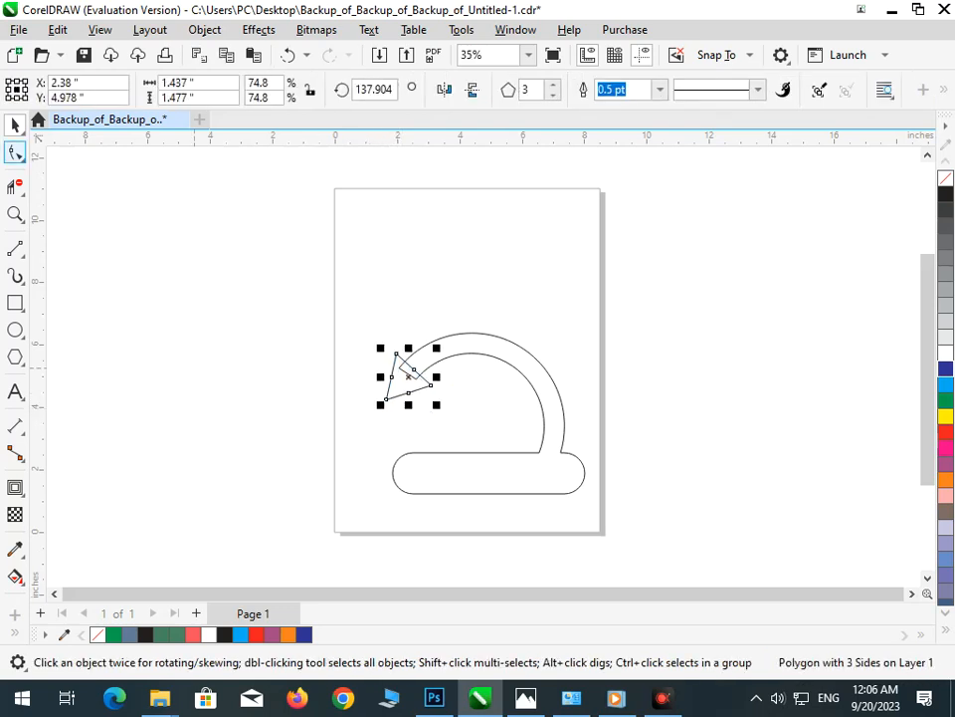
Delete the overlapping segments where the arrowhead meets the arc so both form one continuous outline.
left_click(15, 186)
left_click_drag(378, 343, 461, 405)
left_click_drag(478, 318, 483, 405)
left_click_drag(336, 297, 370, 332)
scroll(407, 375, "down", 5)
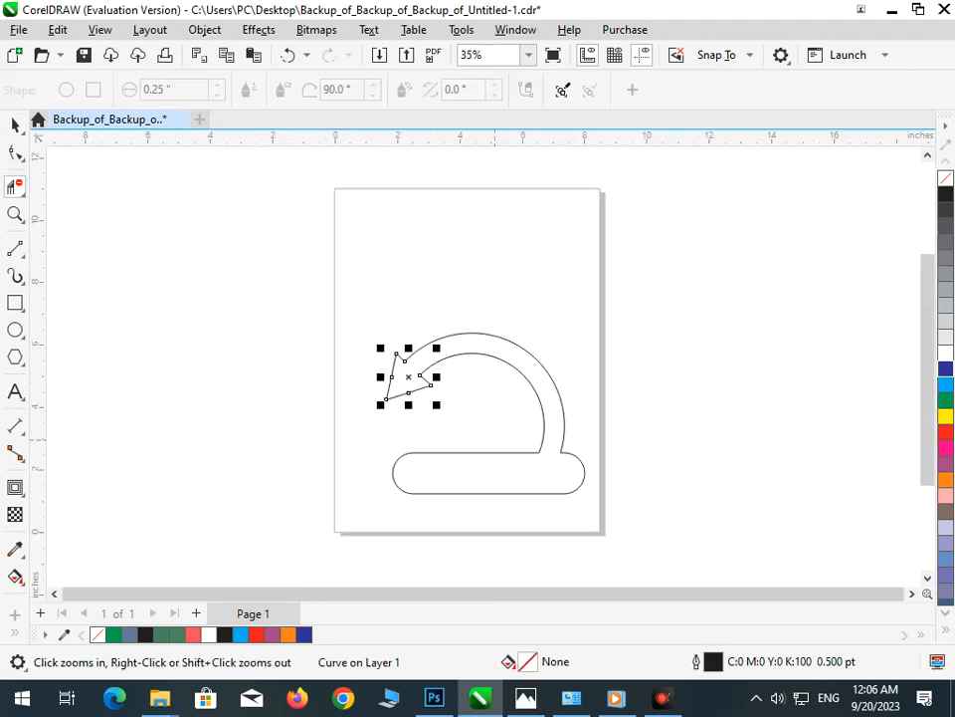
Create a single filled shape from the arrow and bar outline with Smart Fill and color it red.
left_click(14, 576)
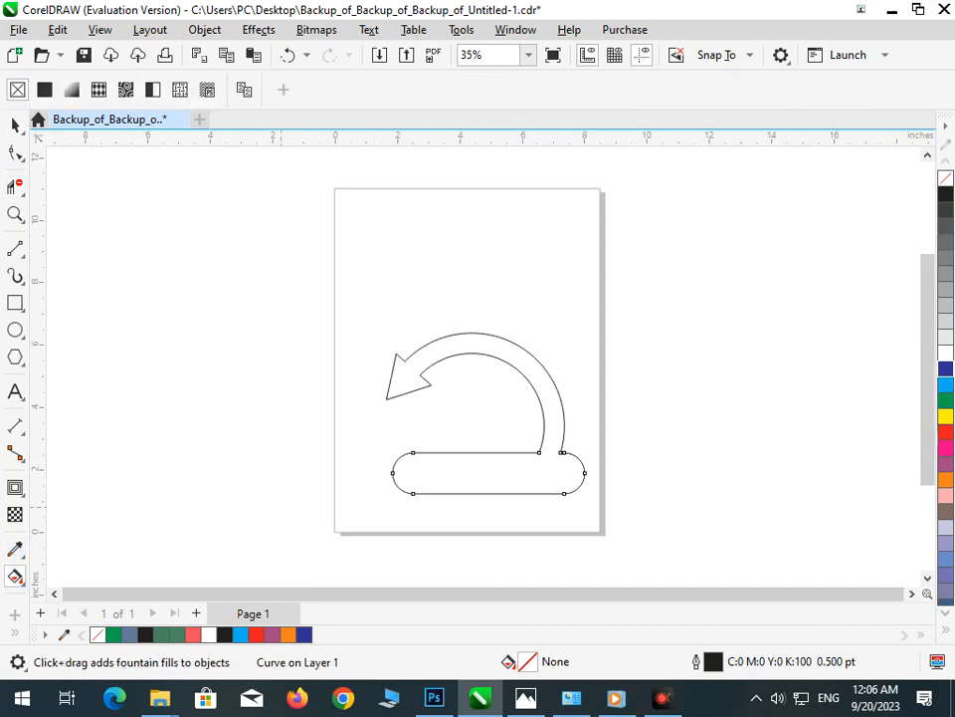
left_click(15, 575)
left_click(45, 597)
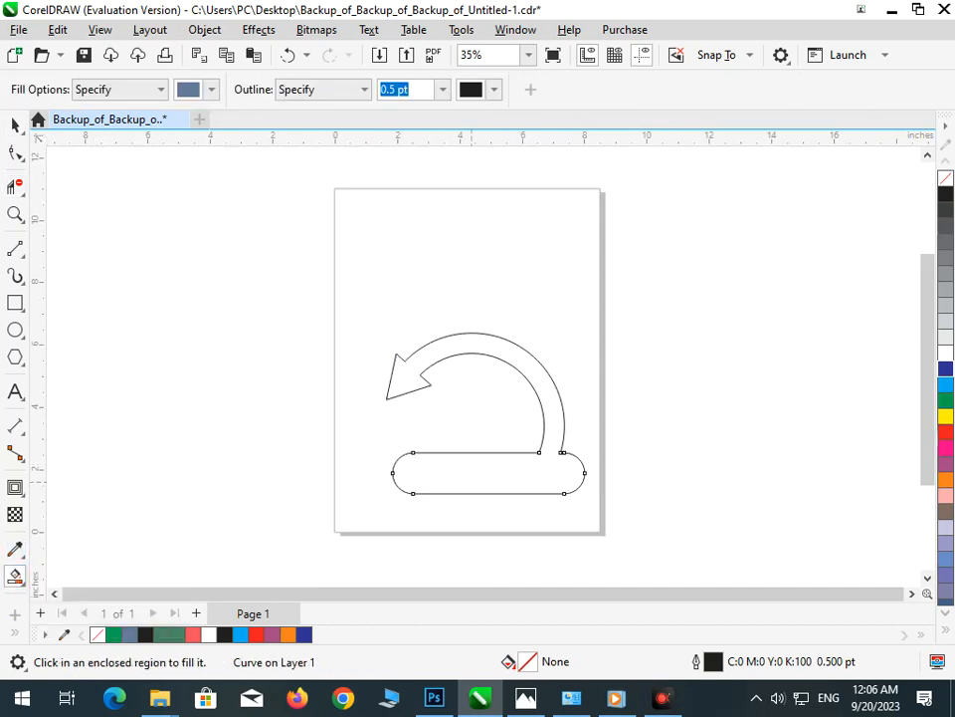
left_click(428, 474)
left_click(947, 432)
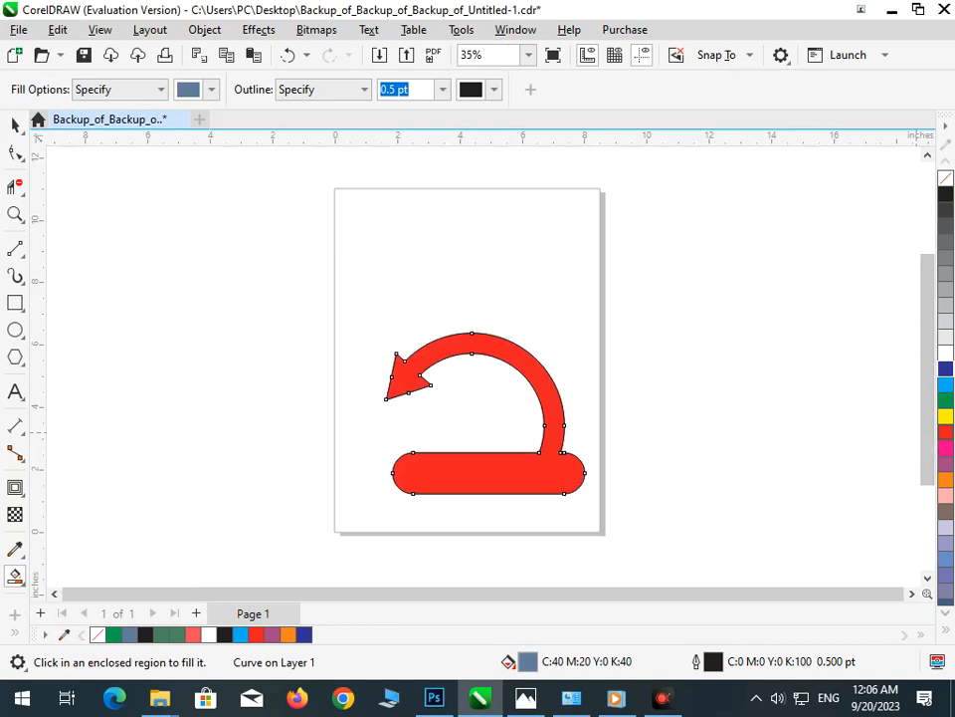
left_click(15, 126)
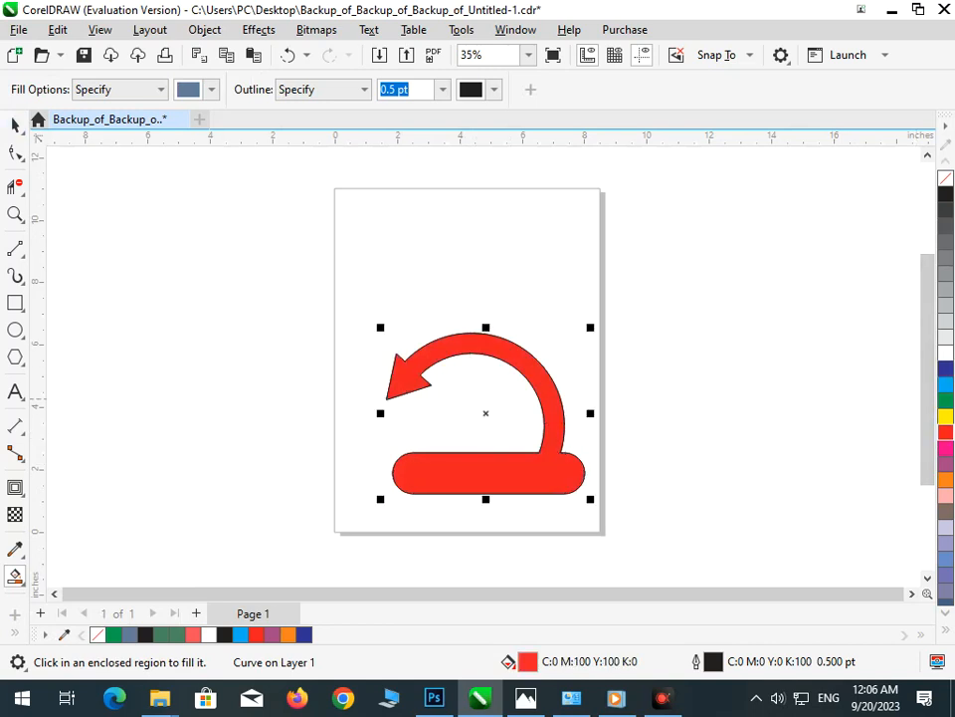
left_click(234, 248)
Move the red shape up off the original outlines and delete the leftover bar, arc and arrowhead lines.
left_click_drag(536, 469, 532, 386)
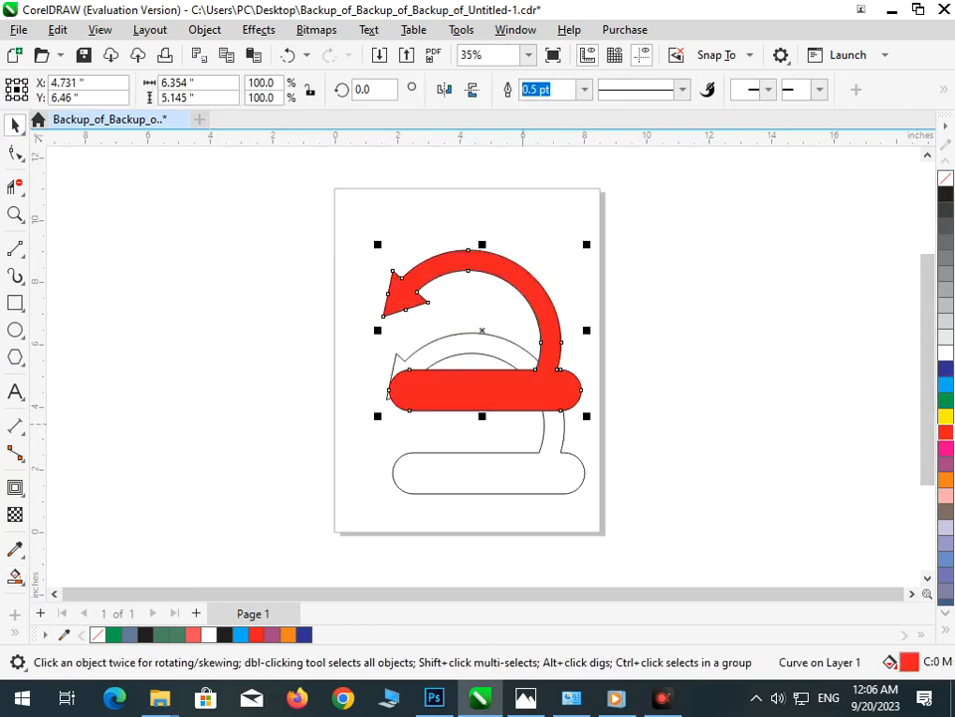
left_click(493, 453)
key("Delete")
left_click(543, 438)
key("Delete")
left_click(564, 438)
key("Delete")
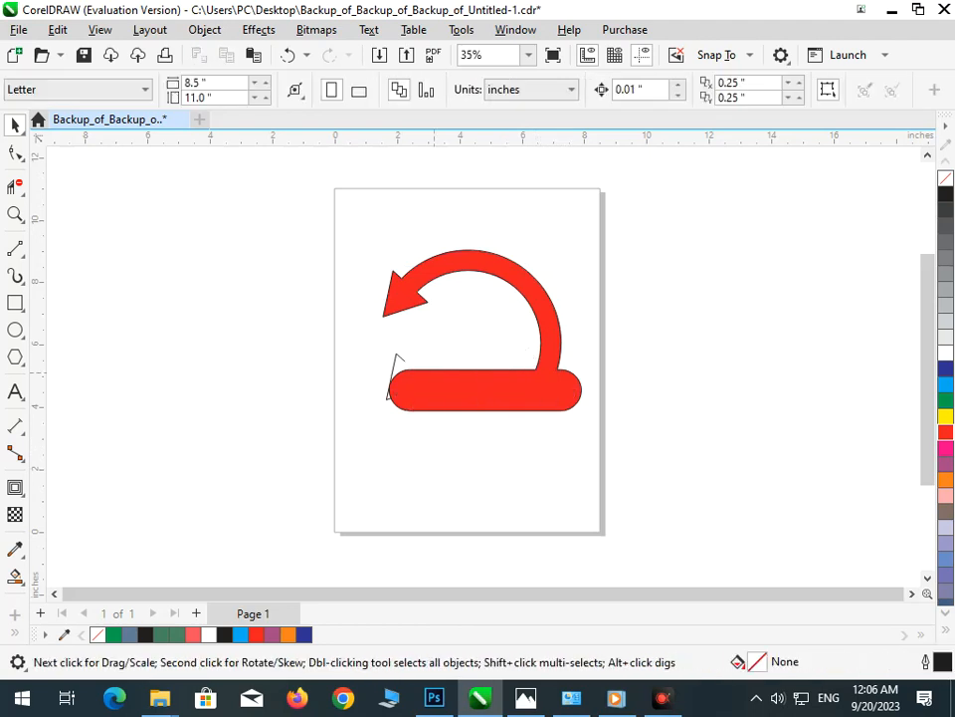
left_click(396, 359)
key("Delete")
Apply a contour effect to the red arrow shape.
left_click(15, 487)
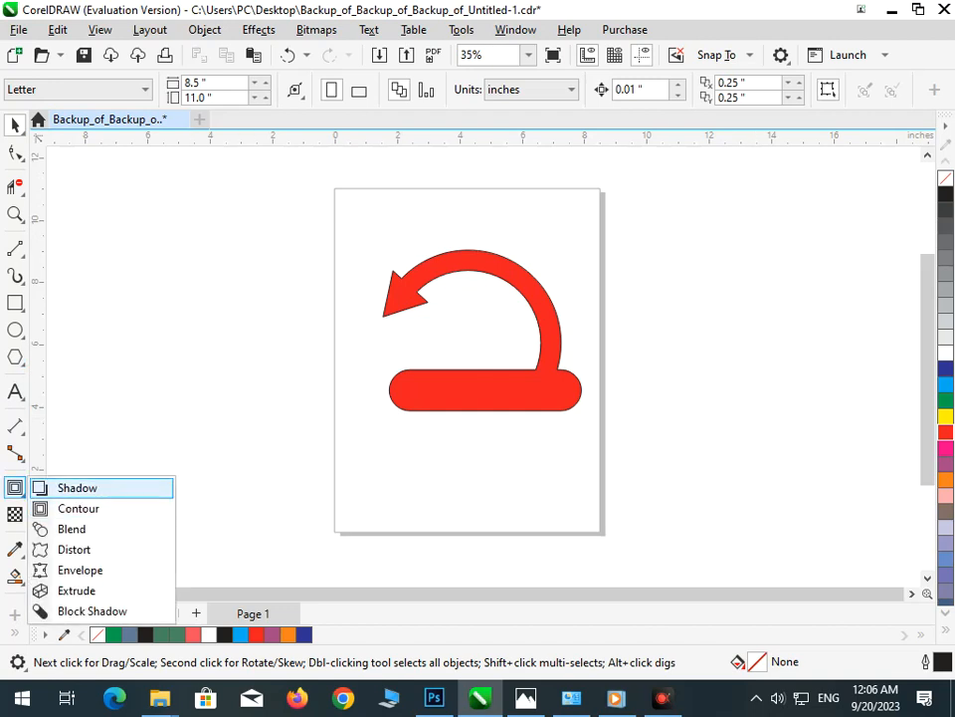
left_click(77, 508)
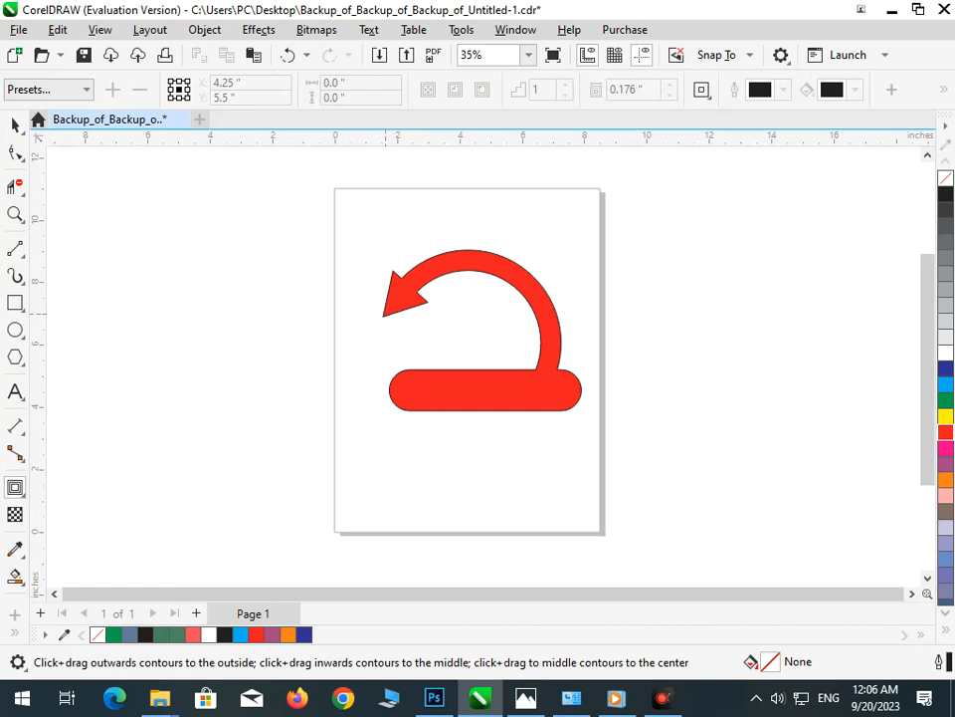
left_click(475, 372)
left_click_drag(540, 408, 534, 331)
left_click(512, 391)
left_click_drag(482, 409, 482, 330)
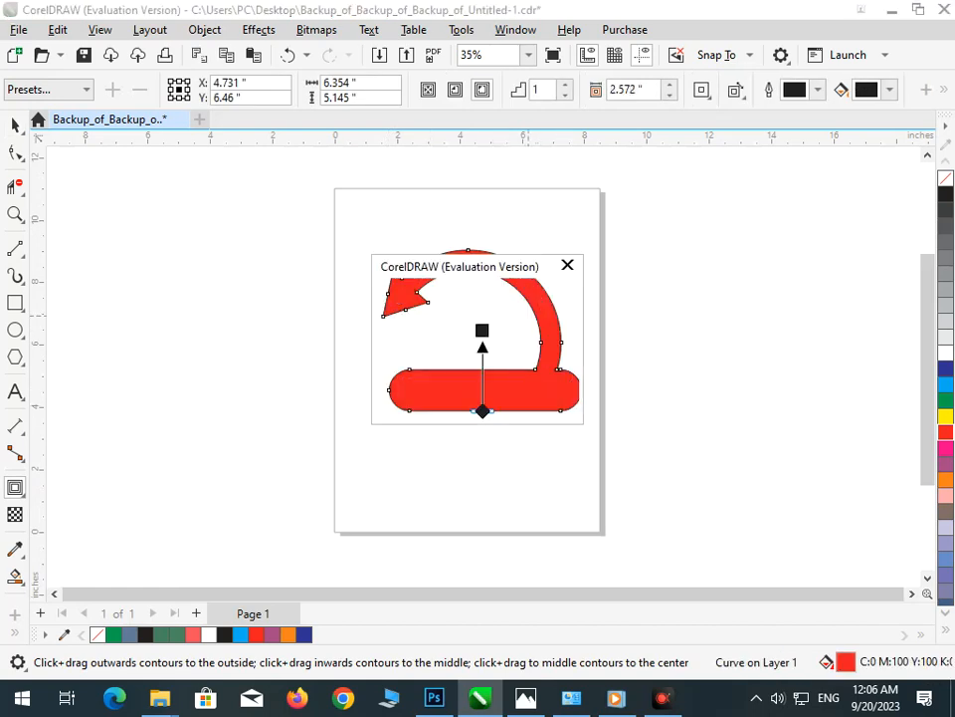
key("Return")
Set the contour around the red arrow to 3 steps with an offset of 0.136 inches.
left_click(670, 95)
left_click(670, 96)
left_click(670, 96)
left_click(670, 96)
left_click(669, 95)
left_click(669, 95)
left_click(670, 95)
left_click(670, 96)
left_click(670, 85)
left_click(670, 85)
left_click(670, 84)
left_click(670, 84)
left_click(670, 85)
left_click(670, 85)
left_click(670, 85)
left_click(670, 84)
left_click(670, 96)
left_click(670, 95)
left_click(670, 95)
left_click(670, 96)
left_click(566, 85)
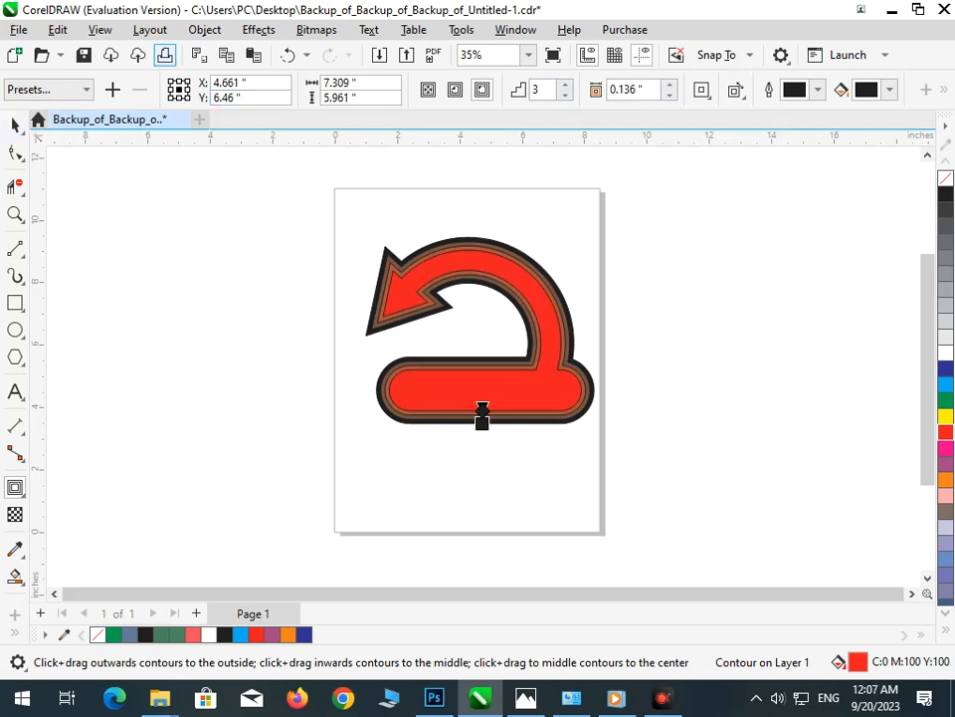
Break the contour apart from the red arrow and ungroup its layers.
left_click(204, 29)
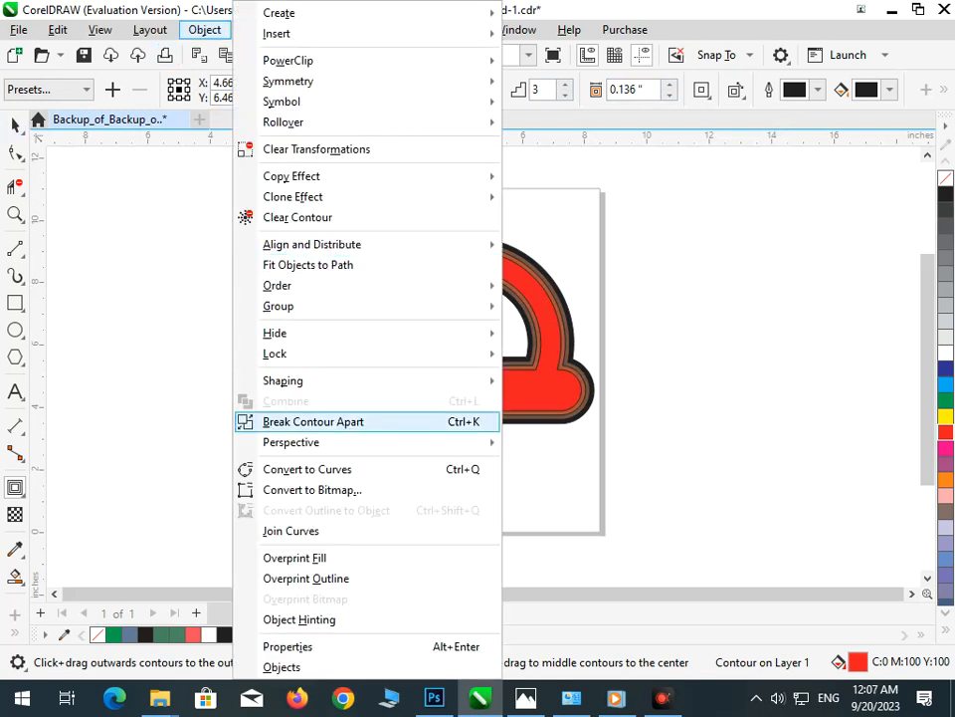
left_click(313, 421)
left_click(15, 125)
left_click(269, 289)
left_click(530, 361)
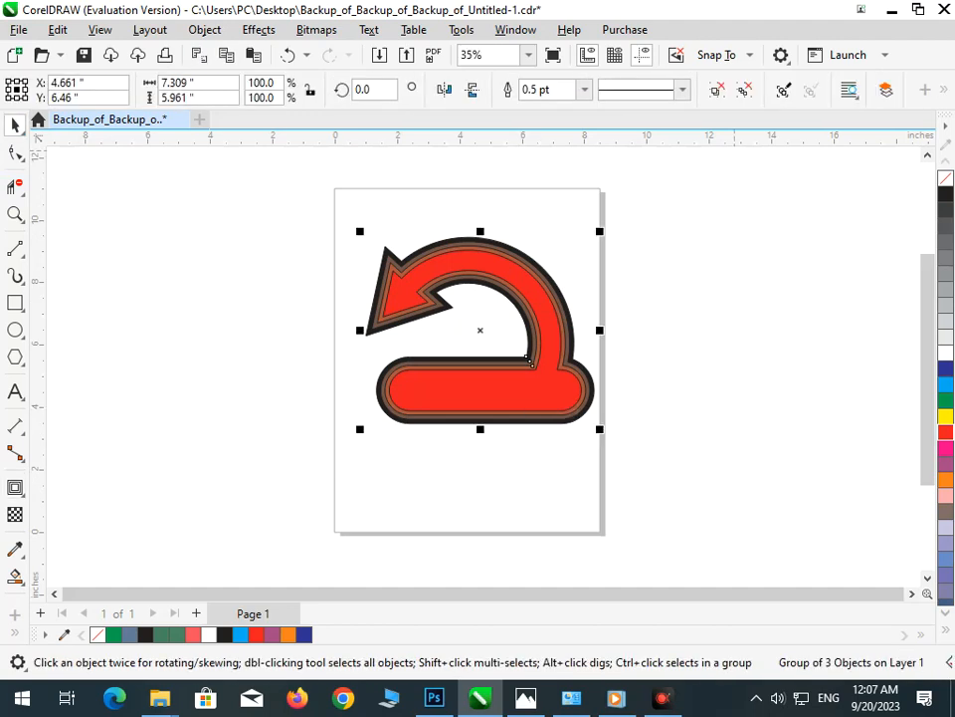
key("ctrl+u")
key("z")
left_click_drag(537, 338, 612, 388)
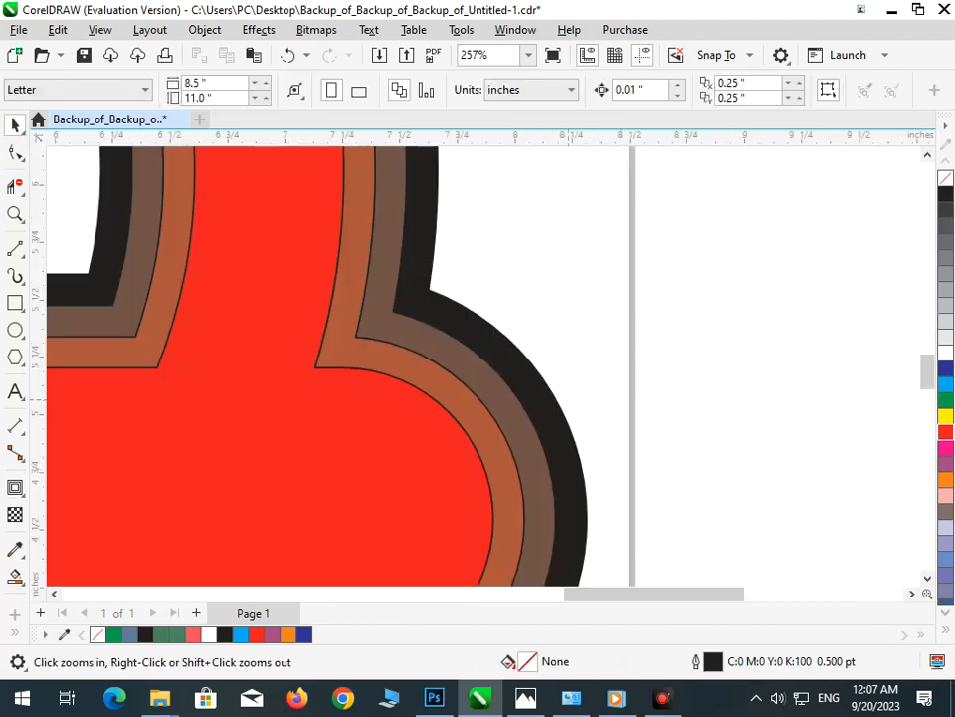
double_click(450, 364)
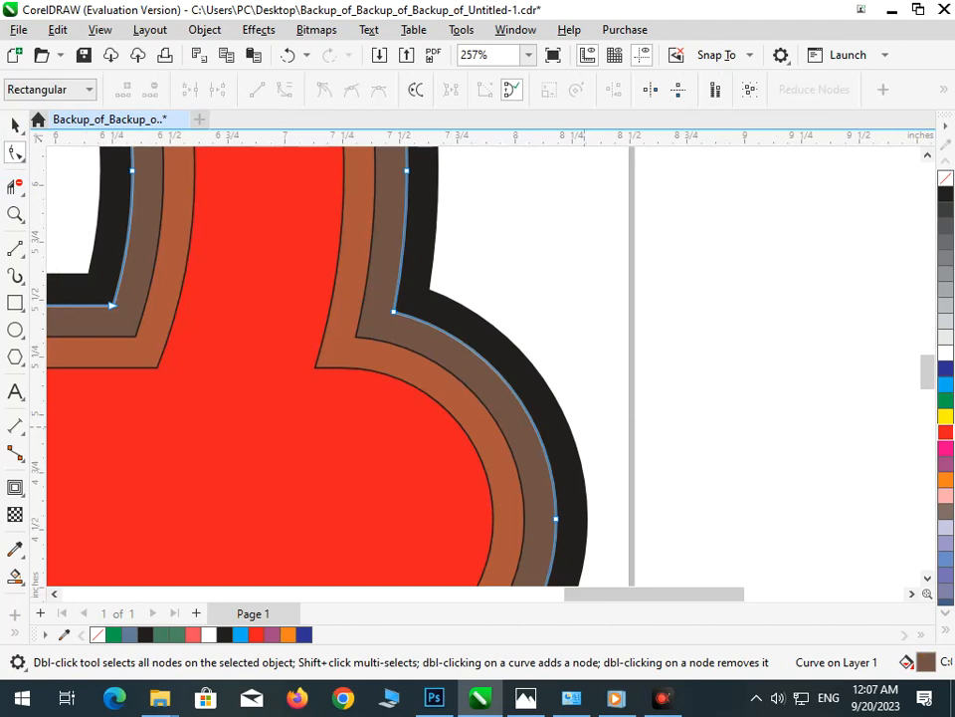
left_click(585, 427)
key("F3")
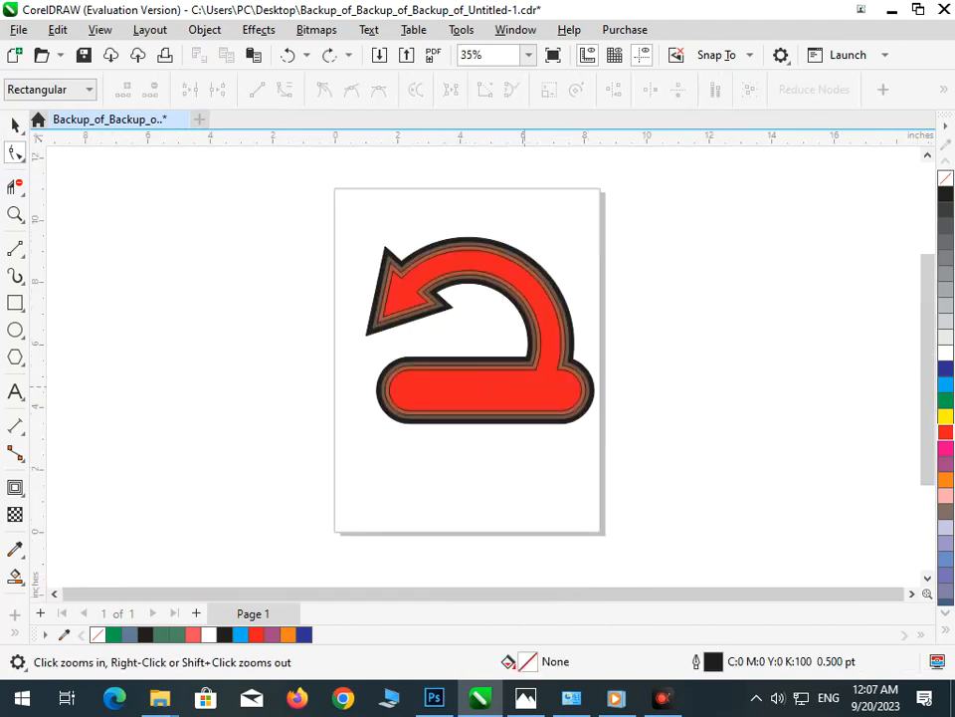
Ungroup the contour layers around the red arrow shape.
left_click_drag(524, 385, 602, 436)
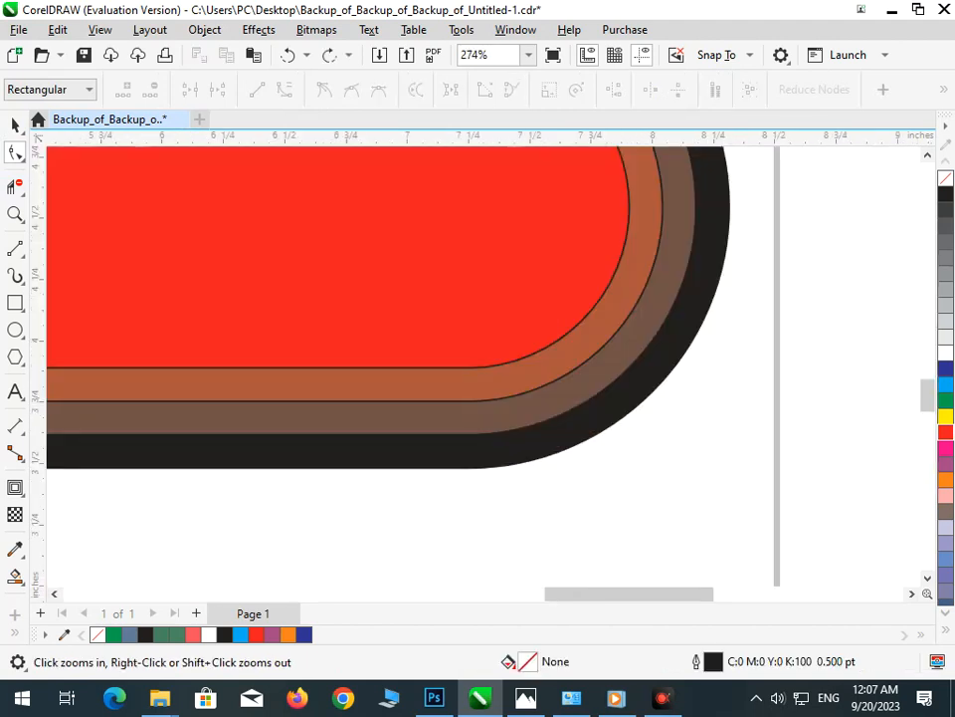
left_click(14, 122)
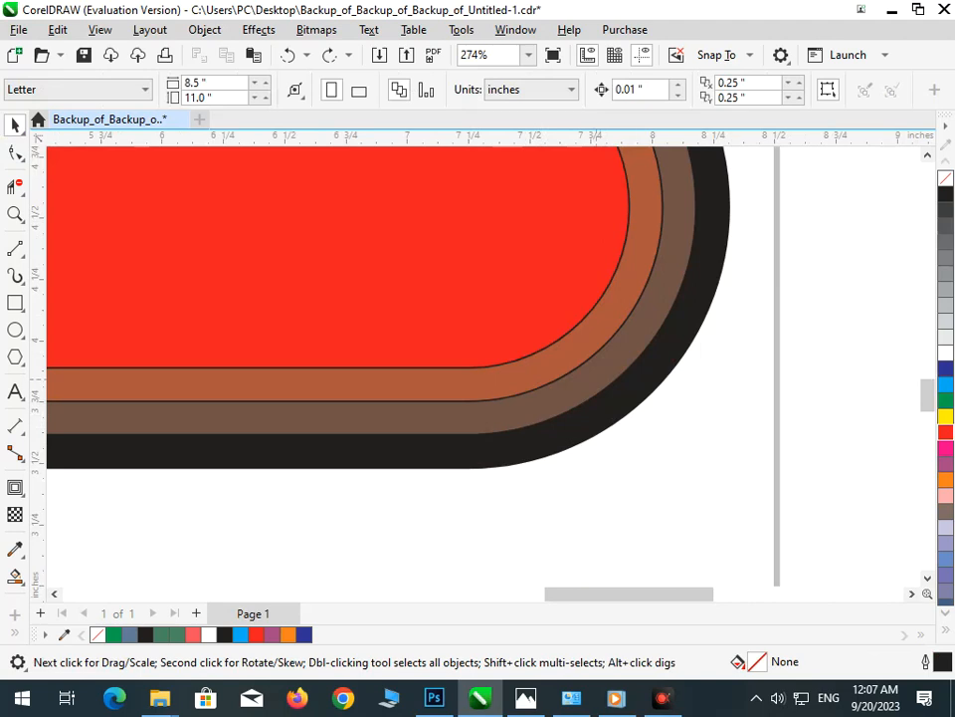
left_click_drag(596, 379, 550, 419)
key("ctrl+z")
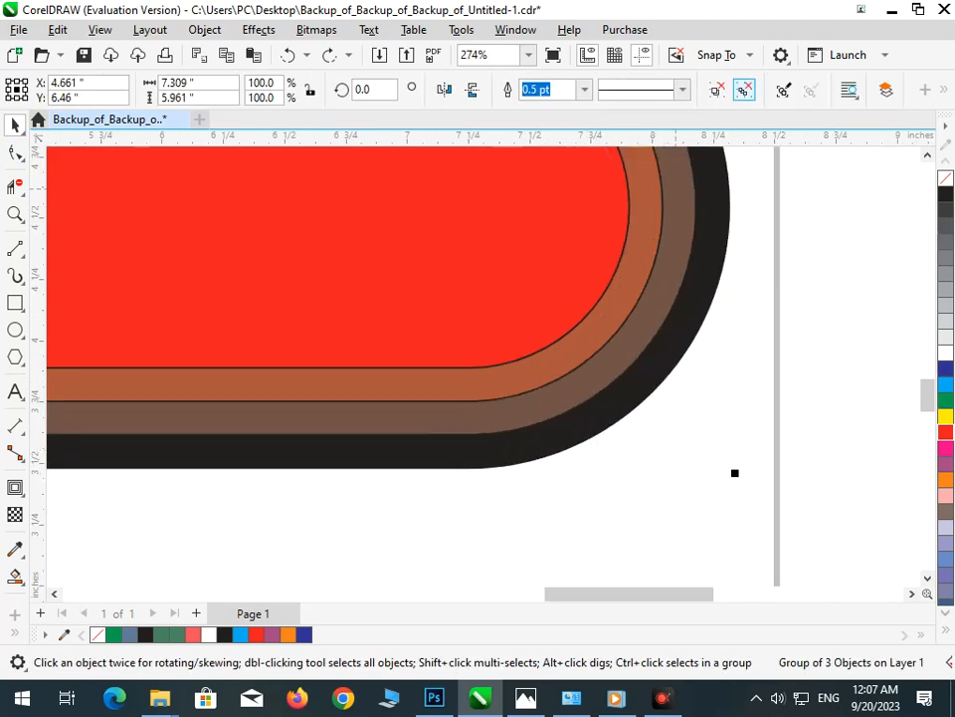
left_click(744, 89)
left_click(735, 324)
left_click_drag(614, 374, 558, 409)
key("ctrl+z")
key("F3")
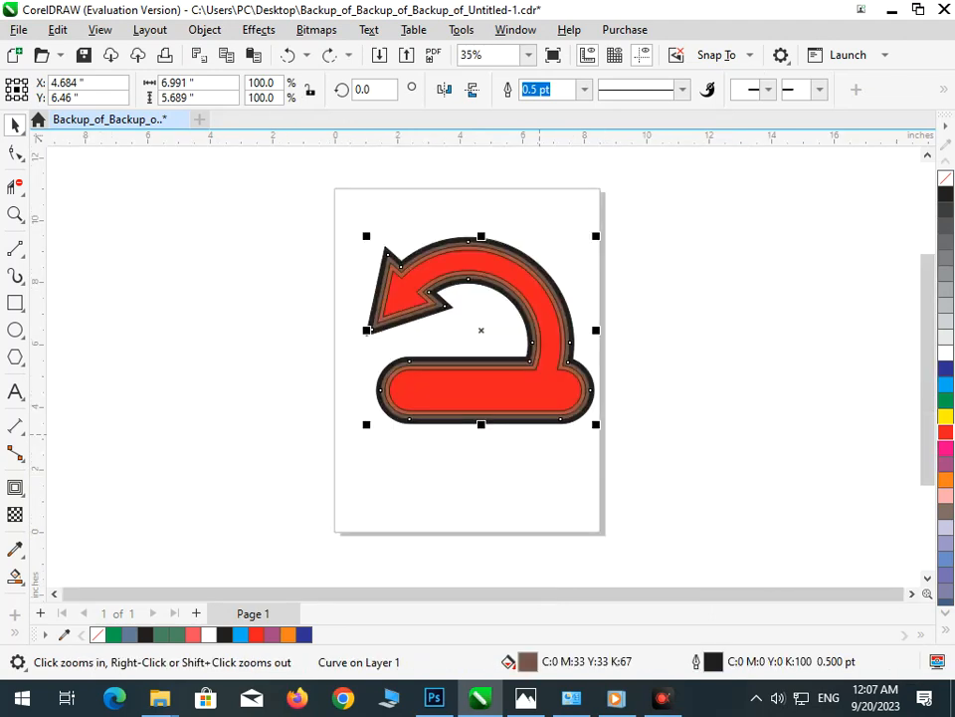
Convert the outline of the outermost black contour layer to an object.
left_click(684, 446)
scroll(582, 434, "up", 3)
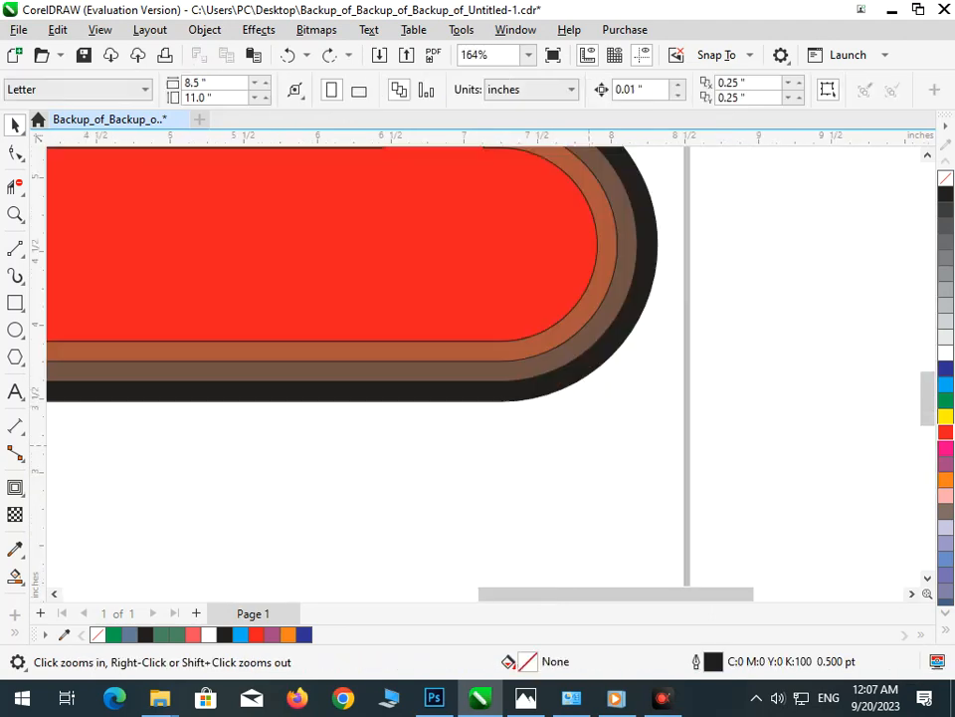
left_click_drag(552, 390, 579, 440)
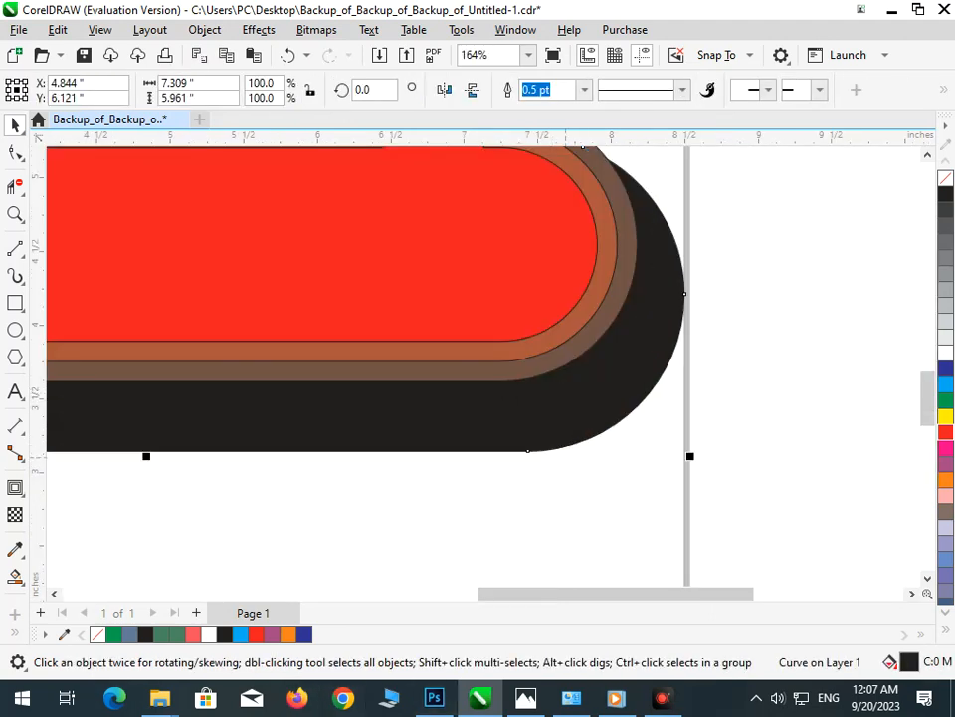
key("ctrl+z")
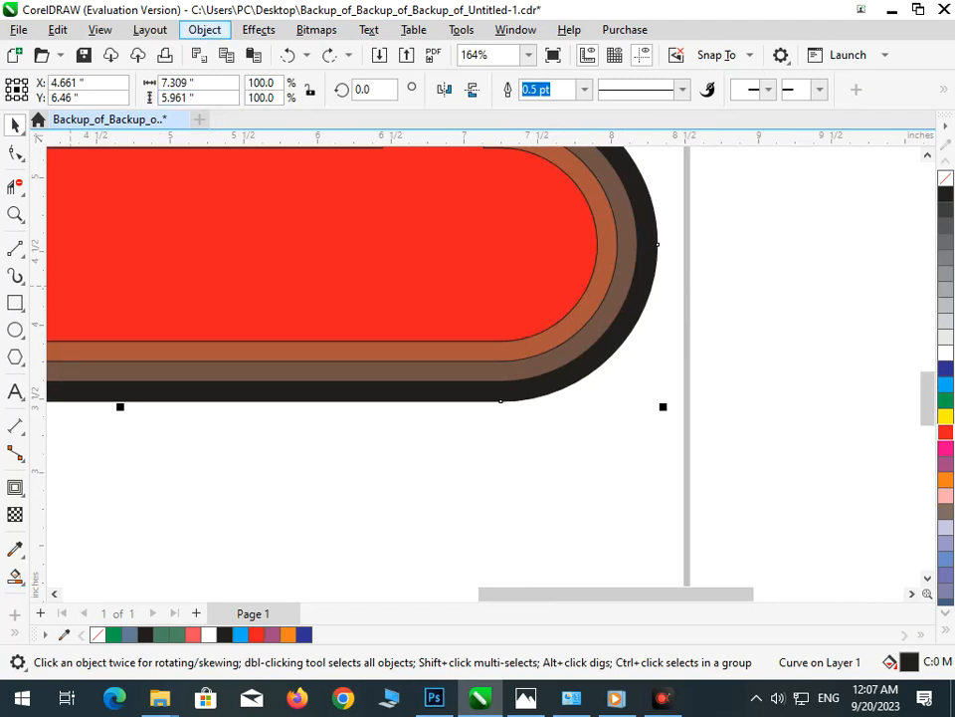
left_click(204, 29)
left_click(326, 510)
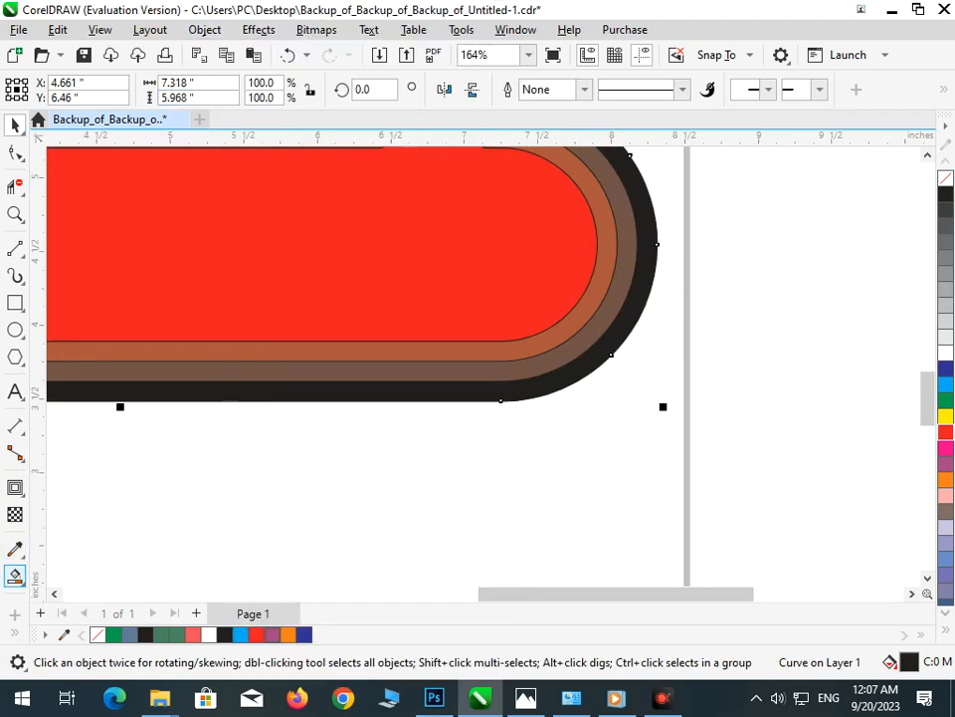
Try a black-to-white fountain fill on the converted outer outline.
left_click(15, 575)
left_click(79, 575)
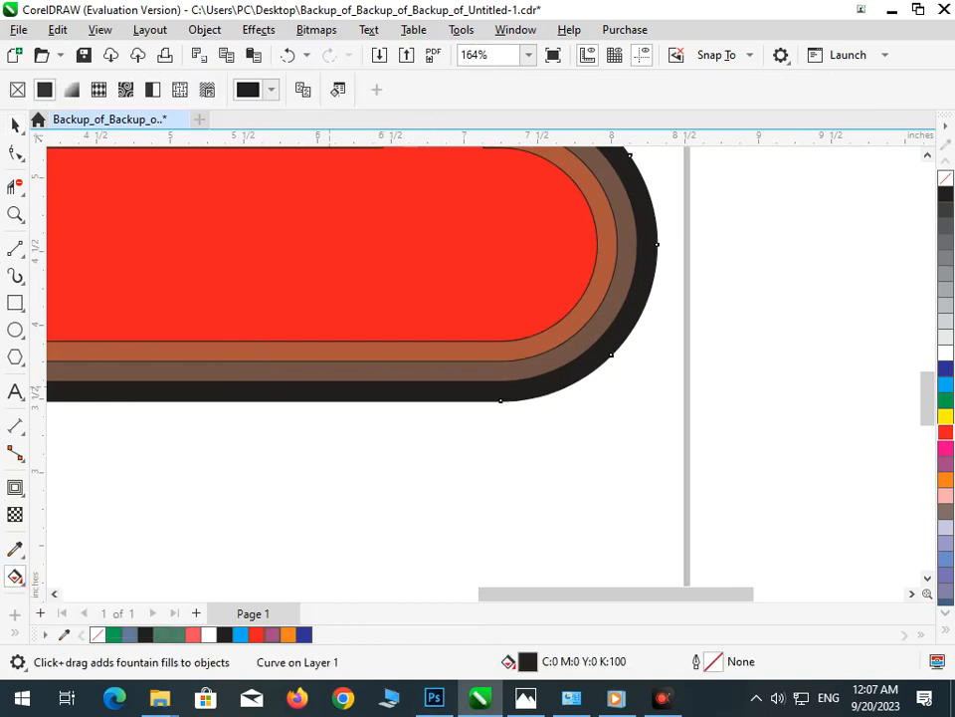
left_click_drag(328, 392, 339, 157)
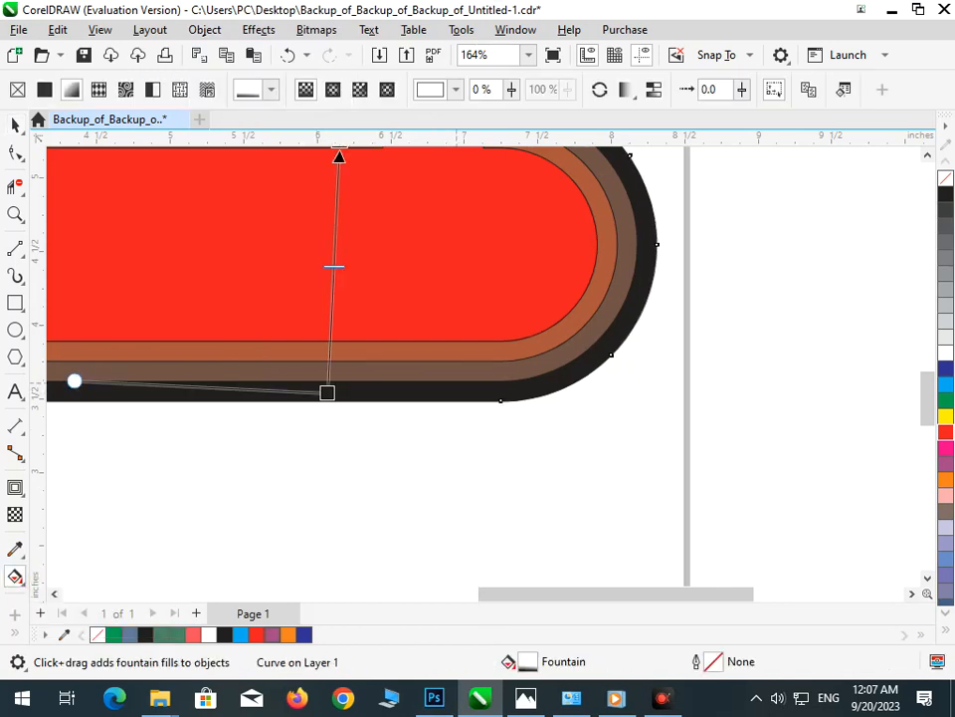
scroll(480, 420, "down", 4)
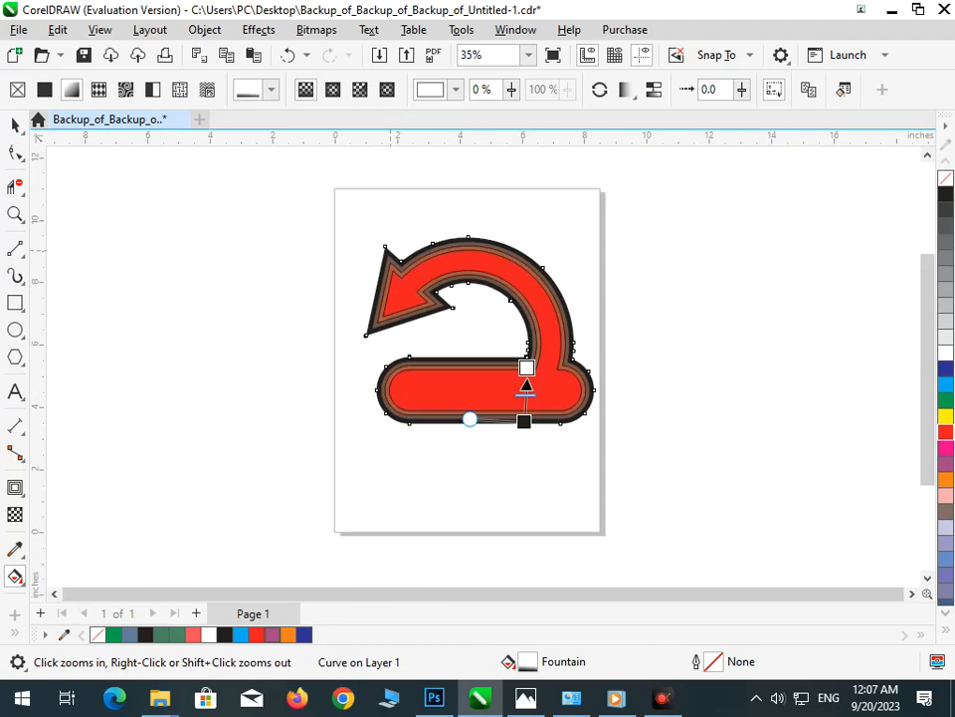
left_click_drag(387, 254, 504, 418)
key("Escape")
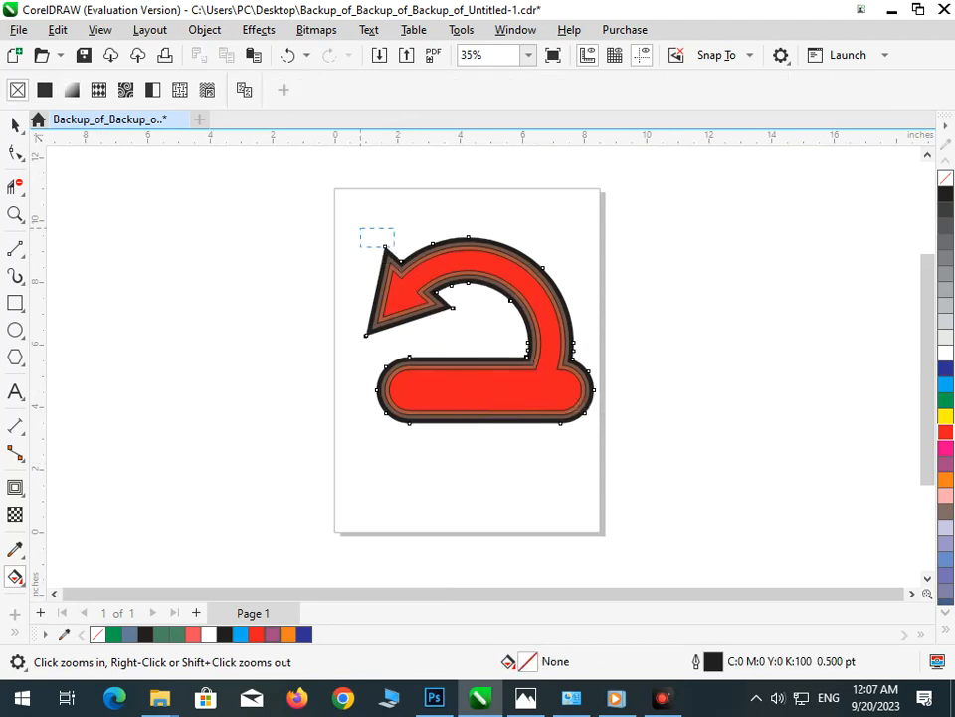
Try to convert the outline of the outer black contour layer to an object once more.
left_click_drag(393, 246, 452, 302)
left_click(15, 125)
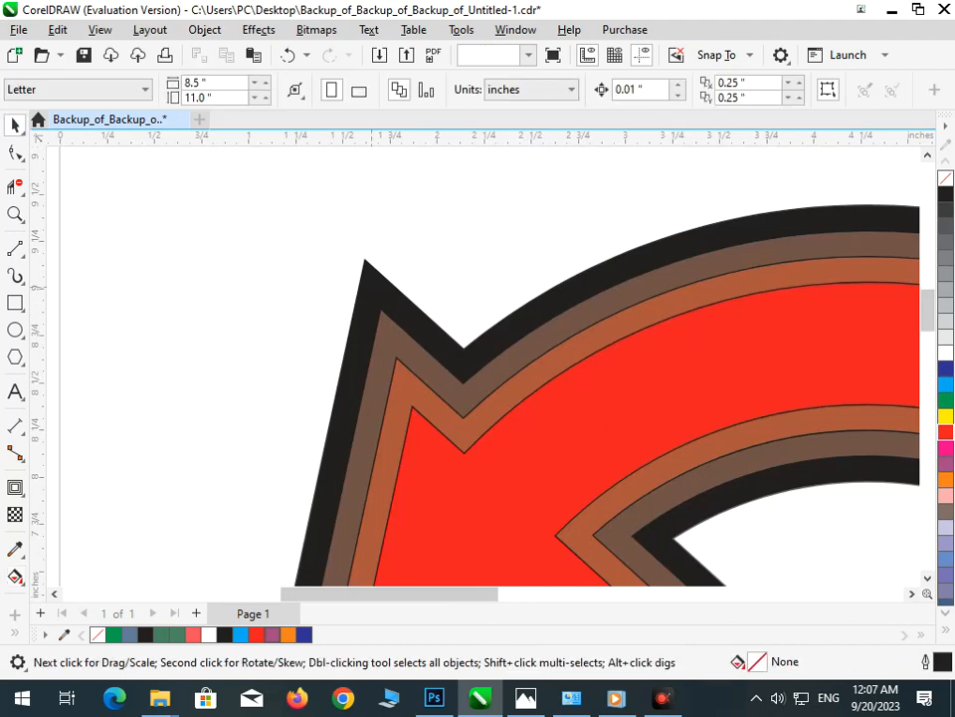
left_click_drag(387, 290, 306, 287)
key("ctrl+z")
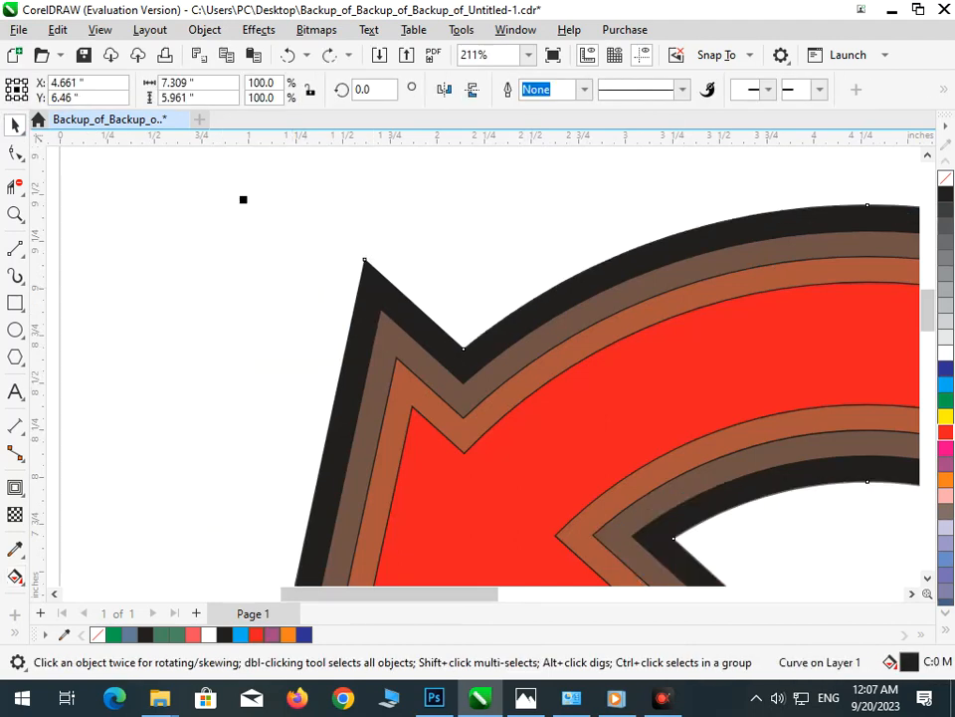
left_click(204, 29)
left_click(326, 510)
left_click(251, 438)
key("F3")
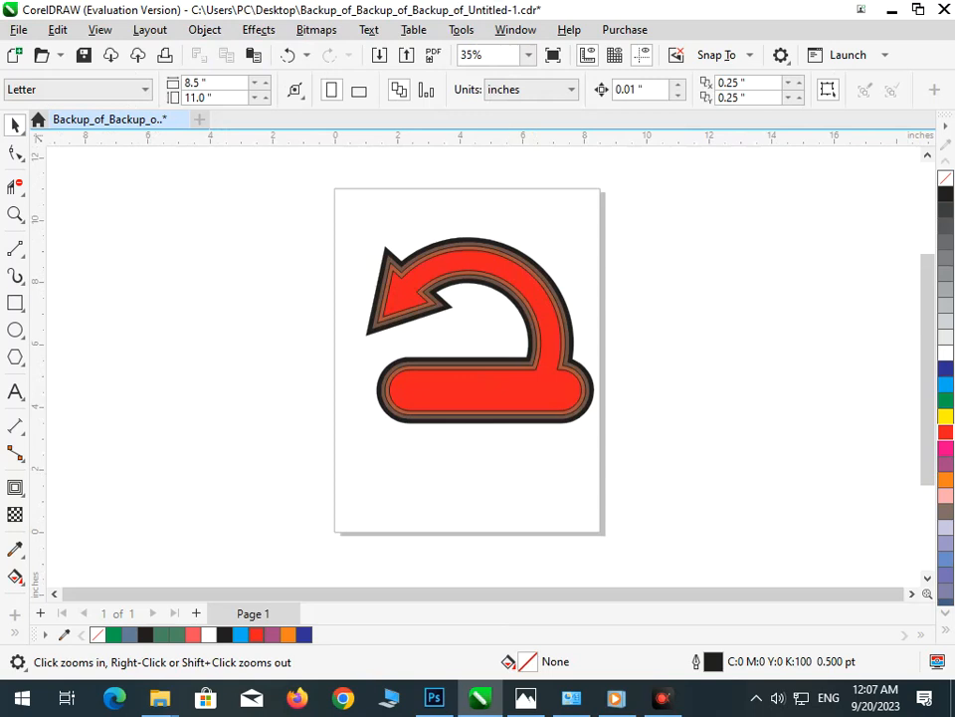
Apply a black-to-white linear fountain fill to the converted outer outline, running from the arrowhead's upper tip to the arc's lower right end.
left_click(15, 576)
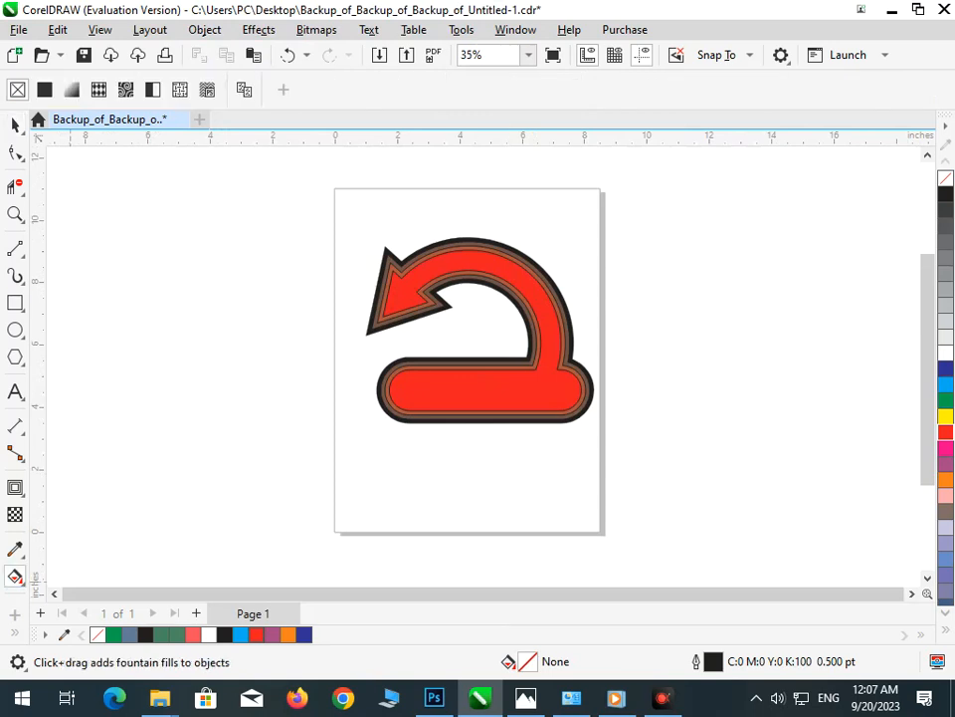
left_click_drag(388, 254, 422, 317)
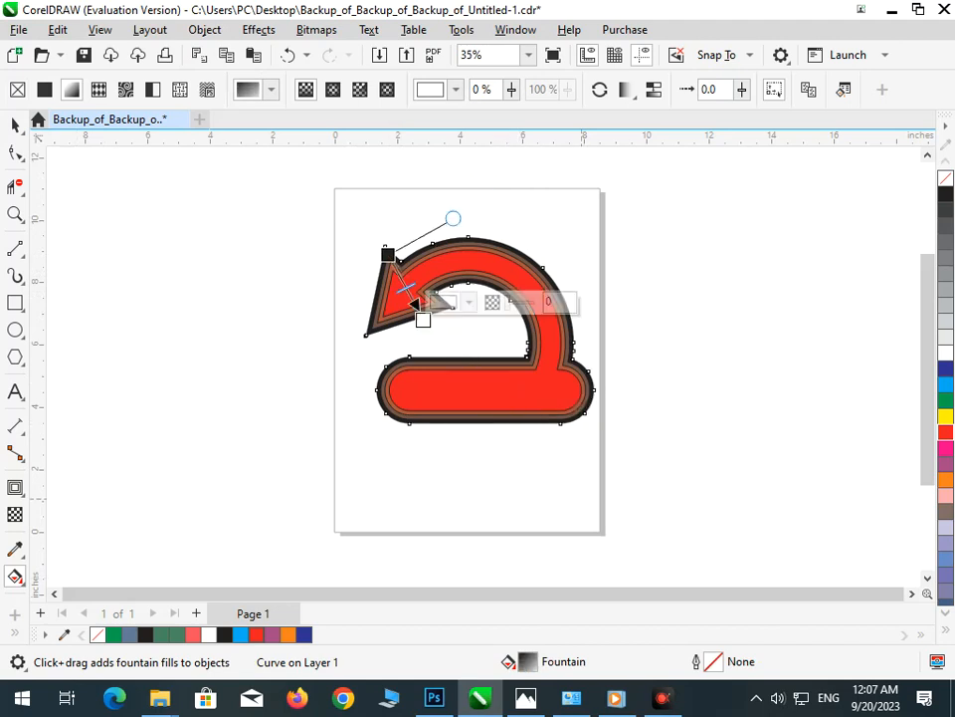
left_click_drag(361, 476, 365, 476)
scroll(440, 270, "up", 2)
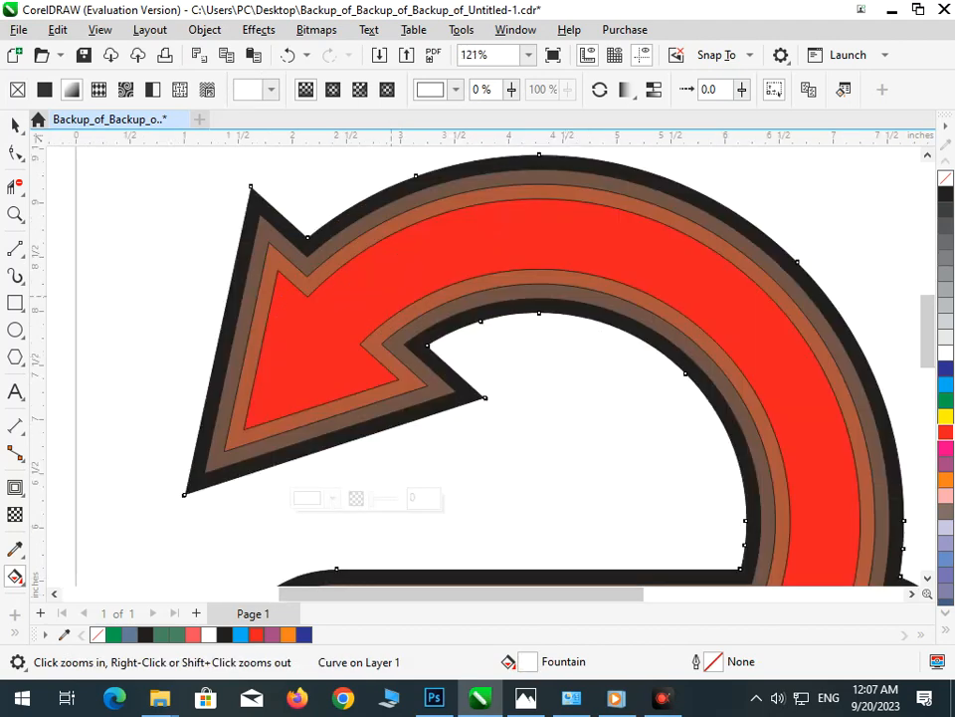
left_click_drag(252, 194, 874, 546)
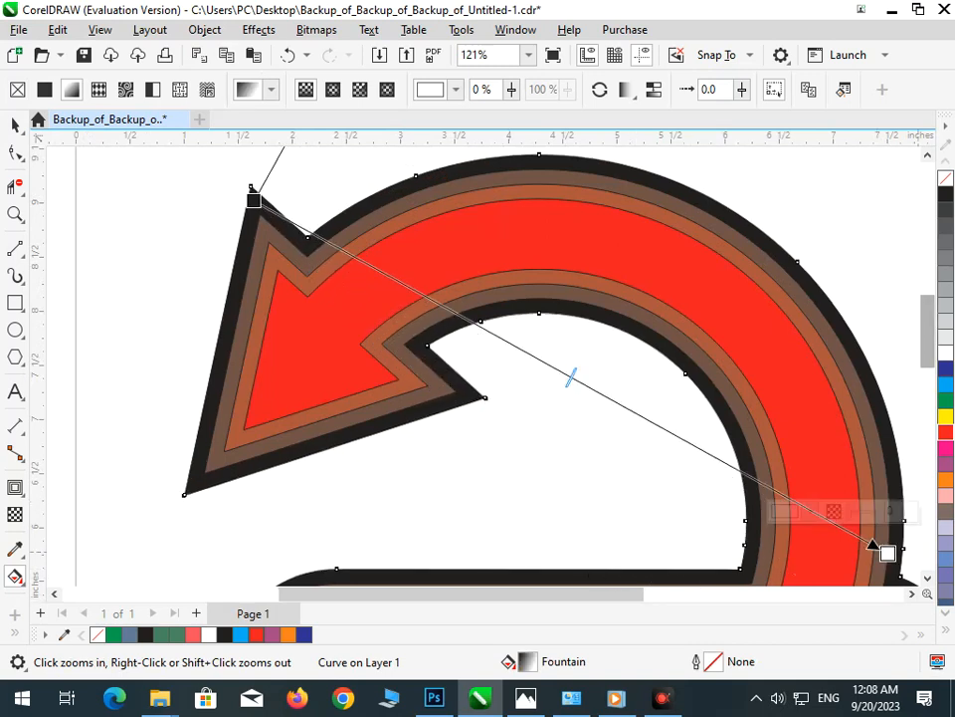
Fill the outermost black contour layer with green.
left_click_drag(927, 332, 928, 368)
left_click(15, 125)
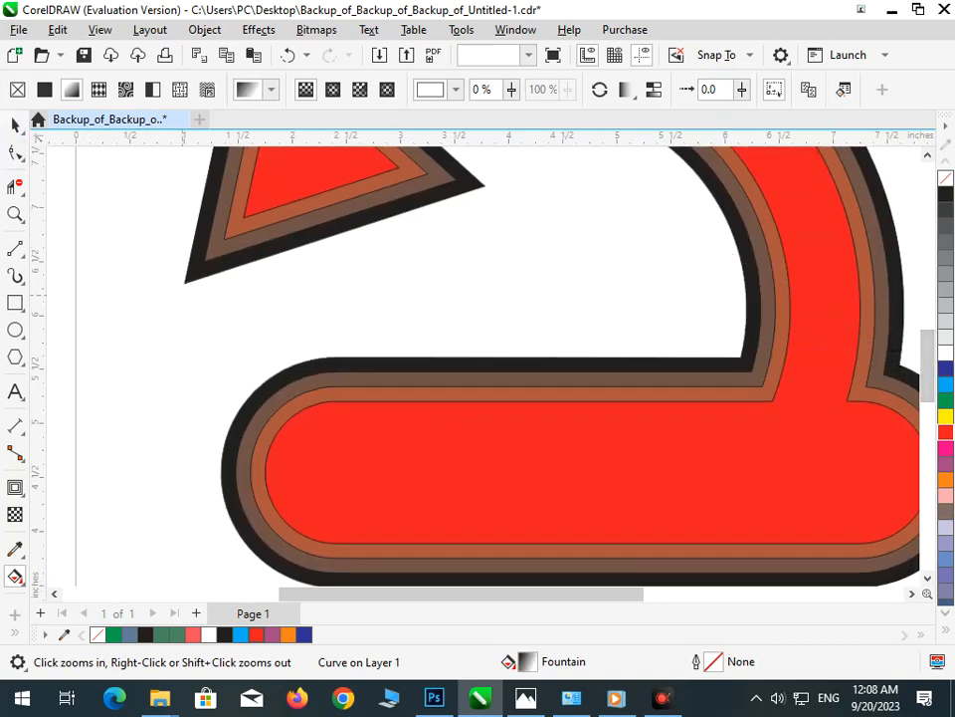
left_click(139, 289)
left_click_drag(199, 270, 158, 302)
key("ctrl+z")
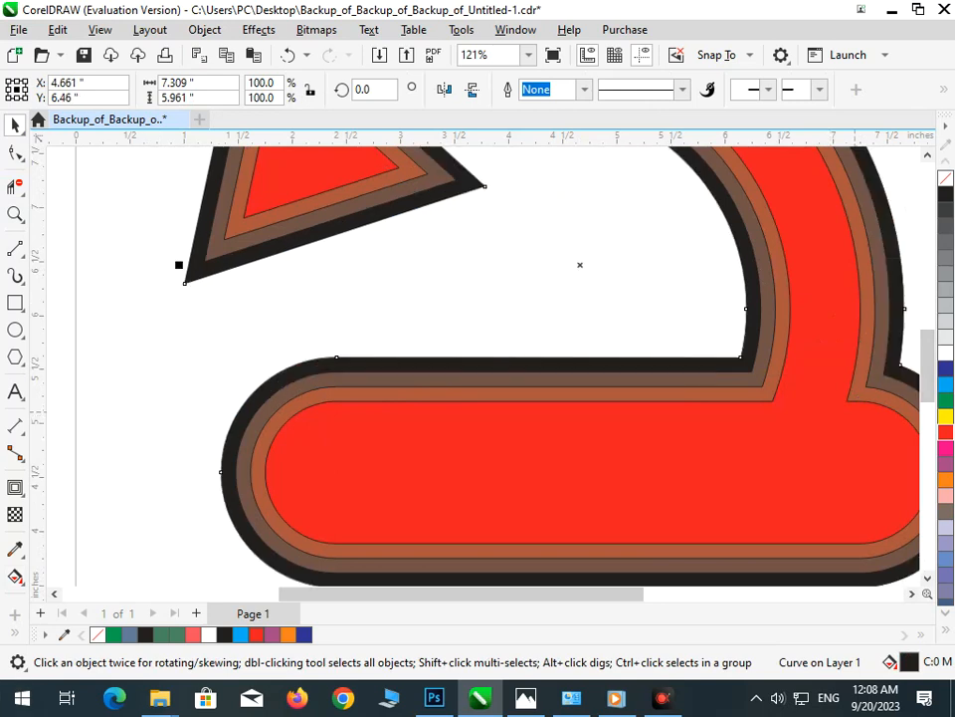
left_click(944, 400)
key("shift+F4")
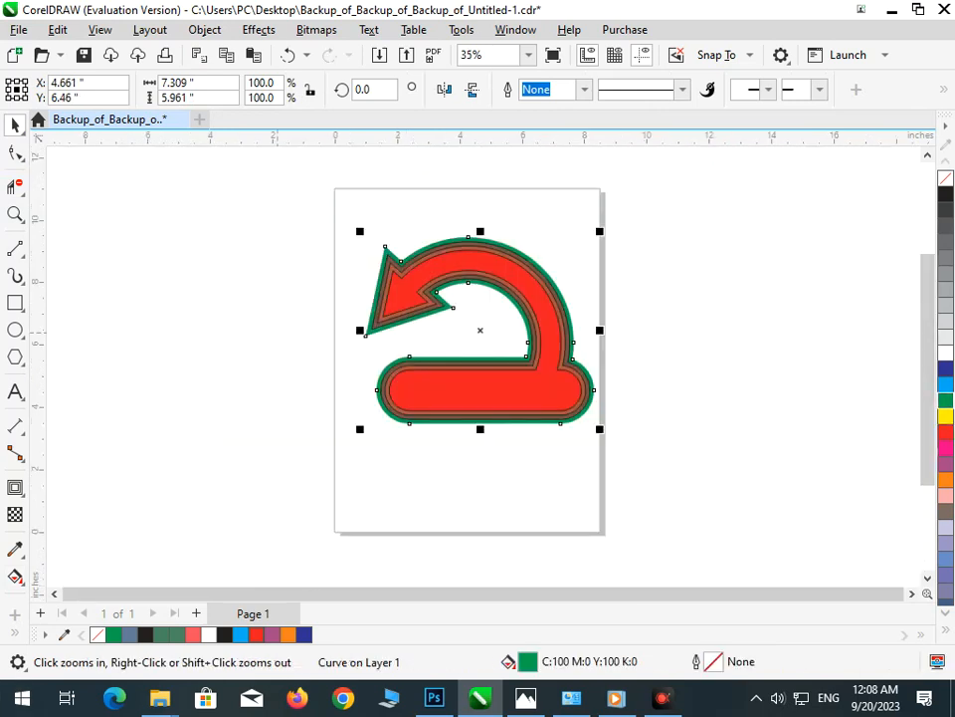
key("Escape")
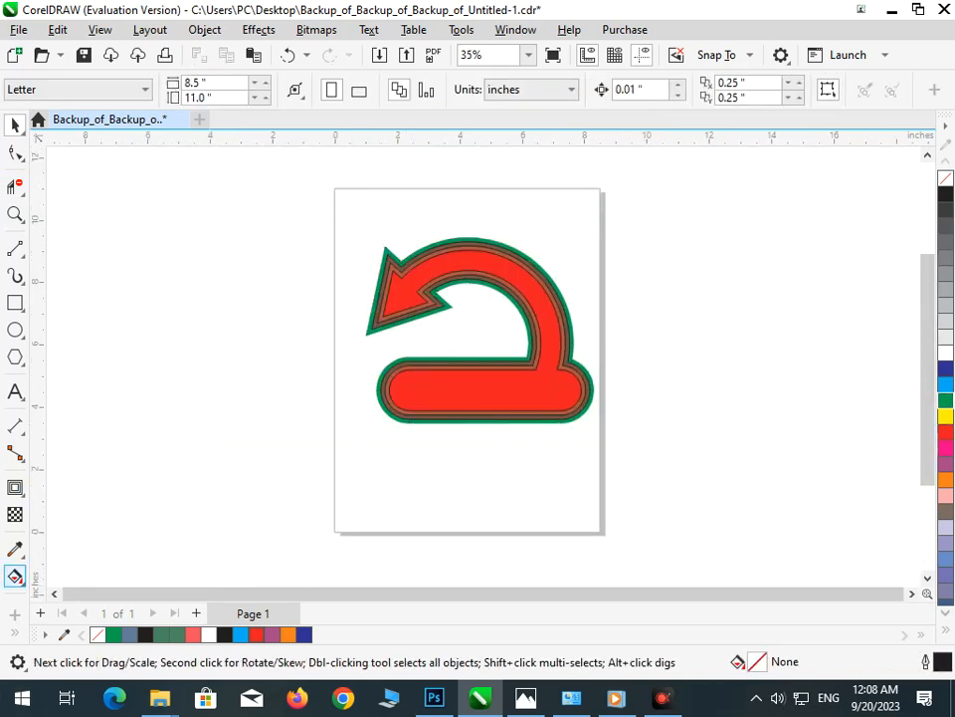
Give the outermost contour layer a linear fountain fill from black at the arrowhead's upper tip to orange at the bar's right end.
left_click(16, 578)
left_click(92, 576)
left_click_drag(385, 245, 572, 411)
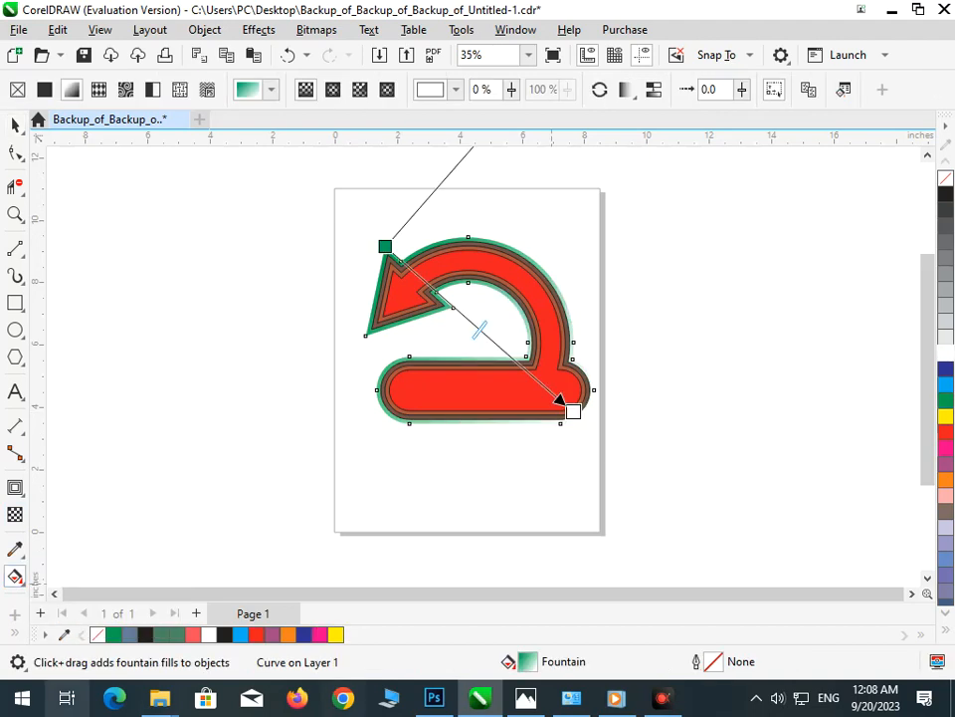
left_click(945, 480)
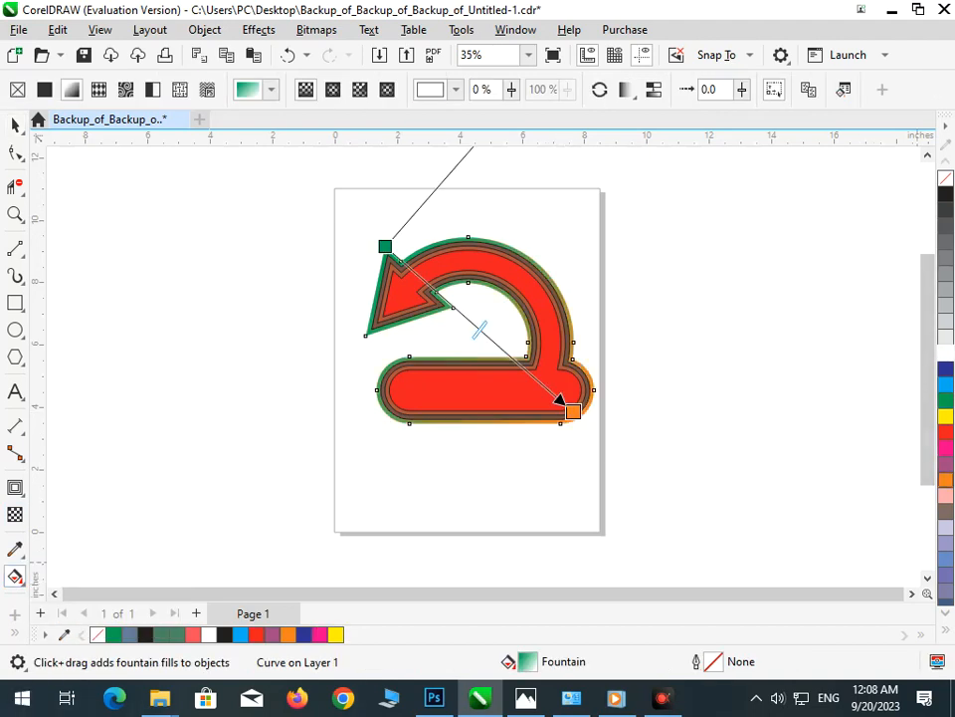
left_click(385, 246)
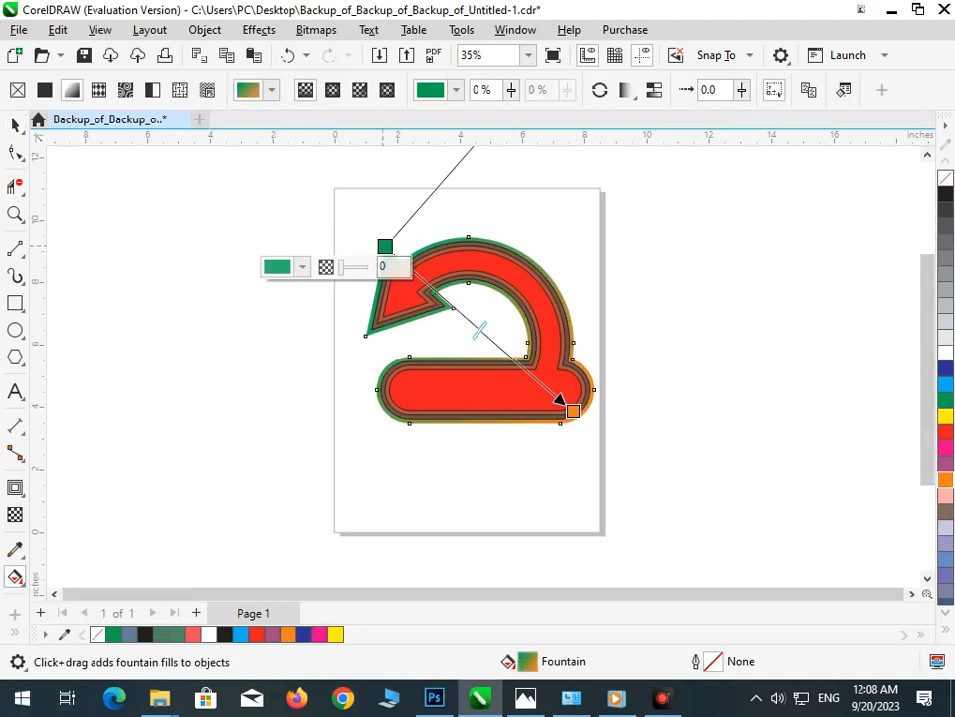
left_click(945, 194)
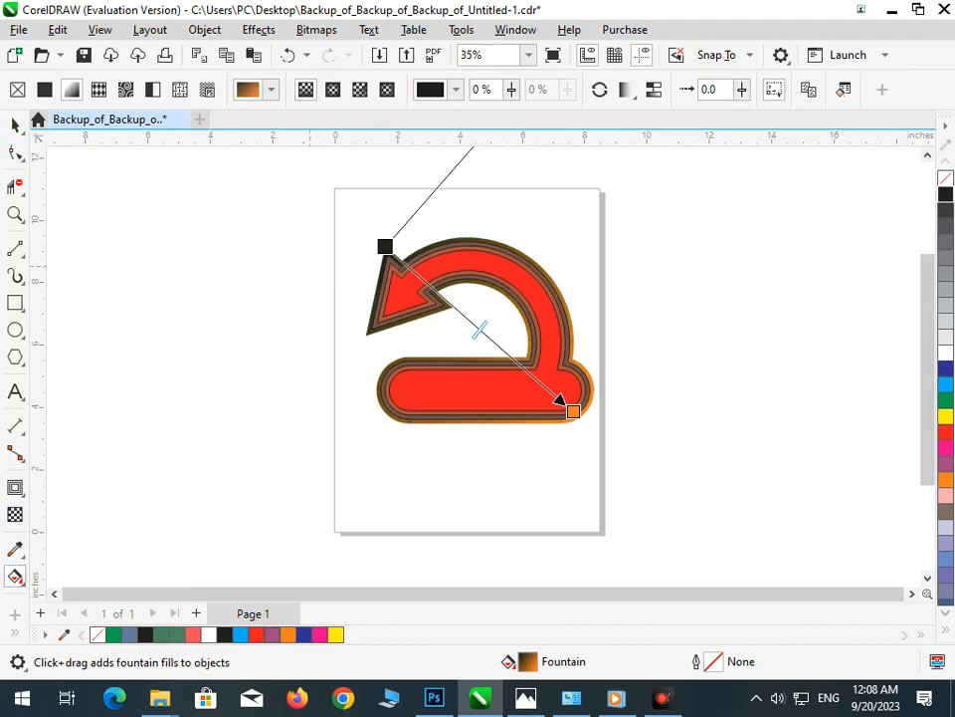
left_click(15, 125)
key("Escape")
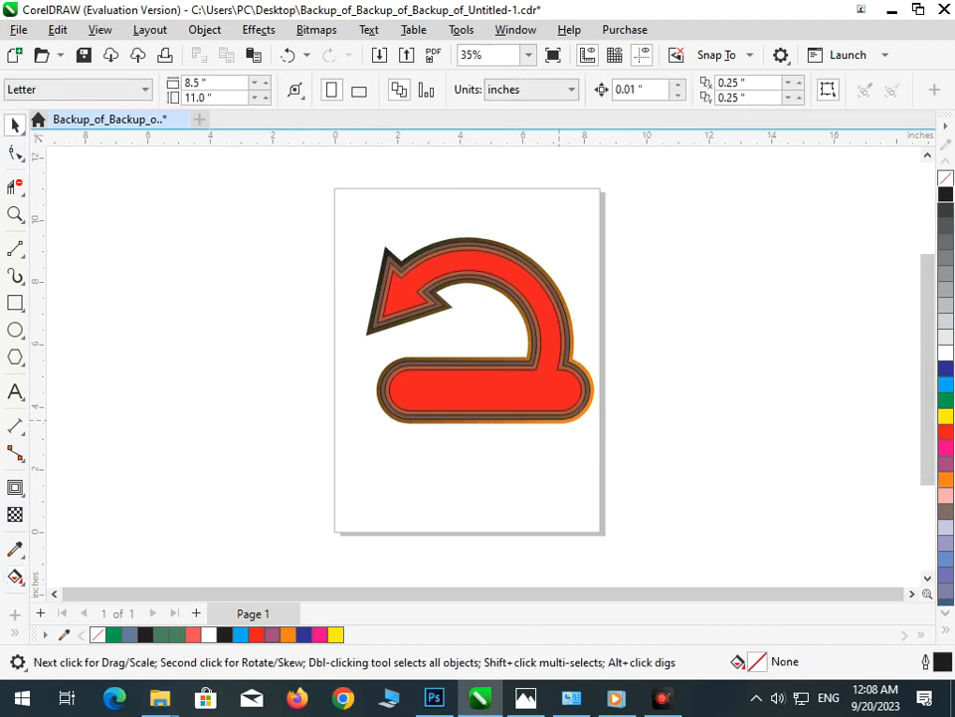
Convert the outline of the dark brown contour layer to an object.
left_click_drag(319, 378, 465, 437)
left_click_drag(505, 398, 360, 436)
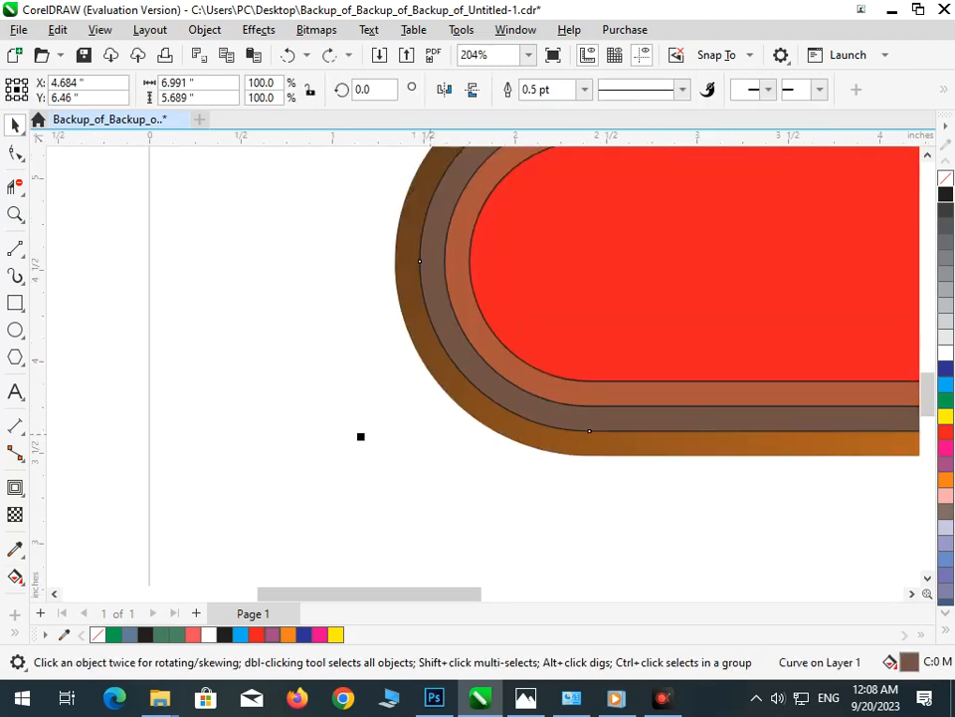
key("ctrl+shift+q")
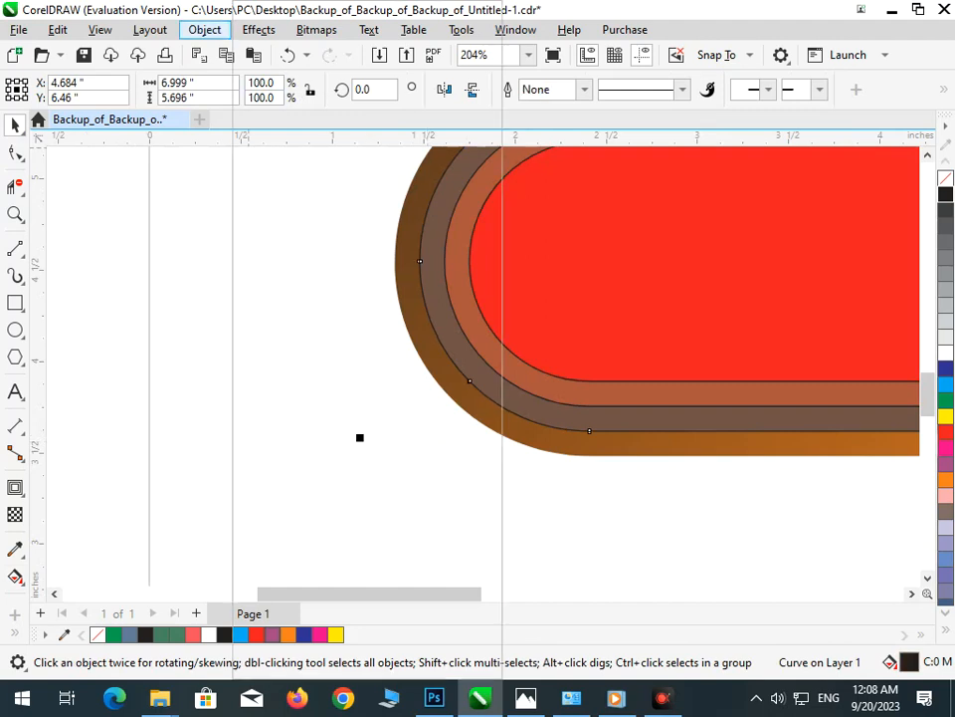
left_click(204, 28)
key("Escape")
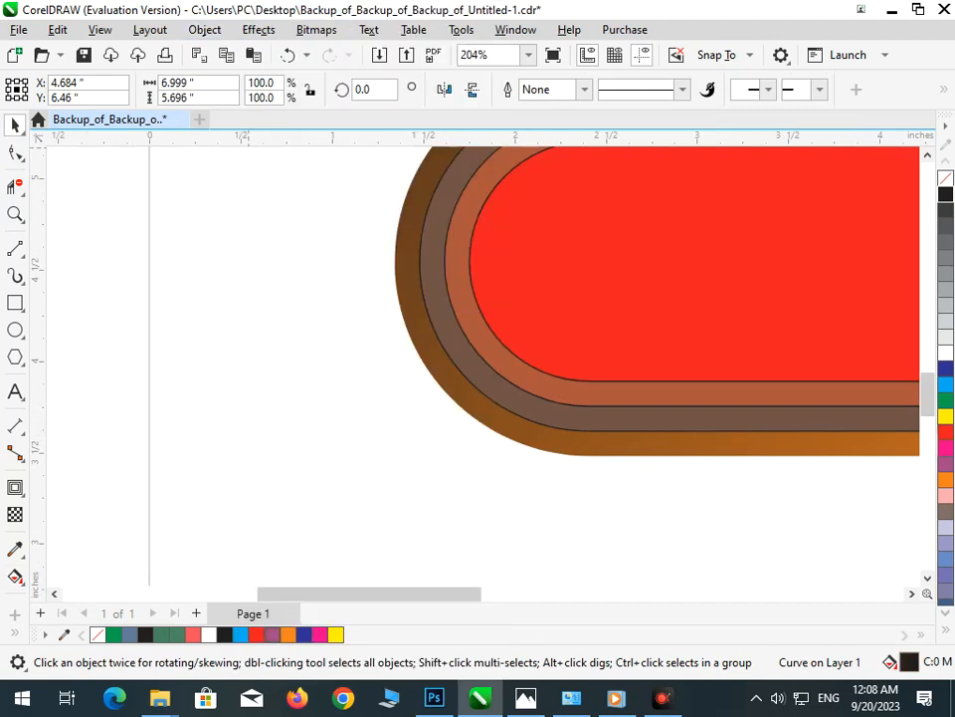
key("Escape")
key("F3")
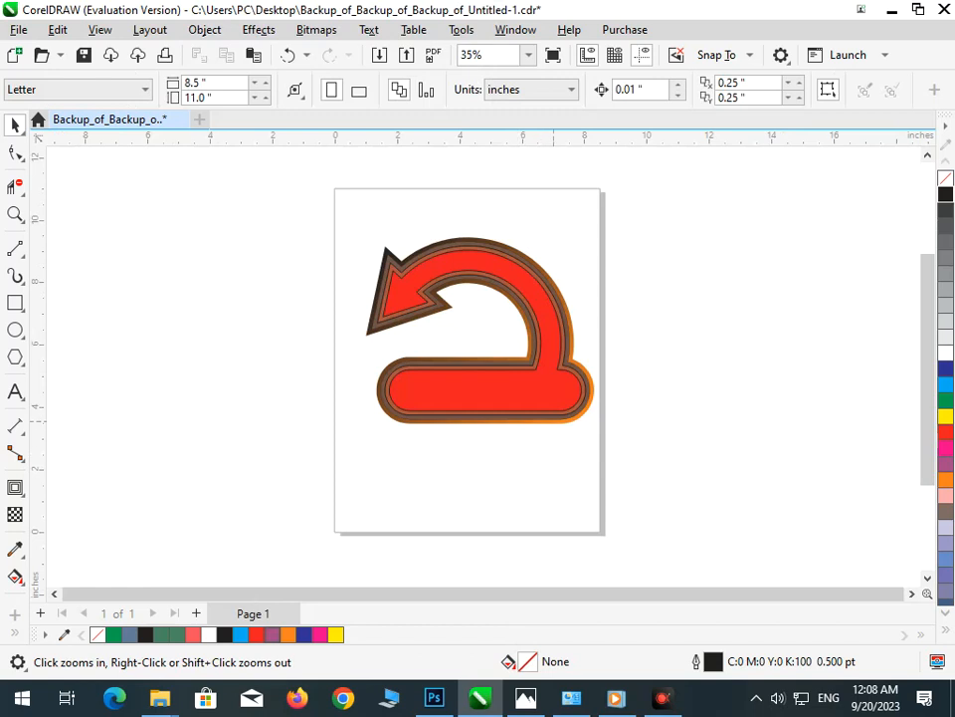
left_click(553, 418)
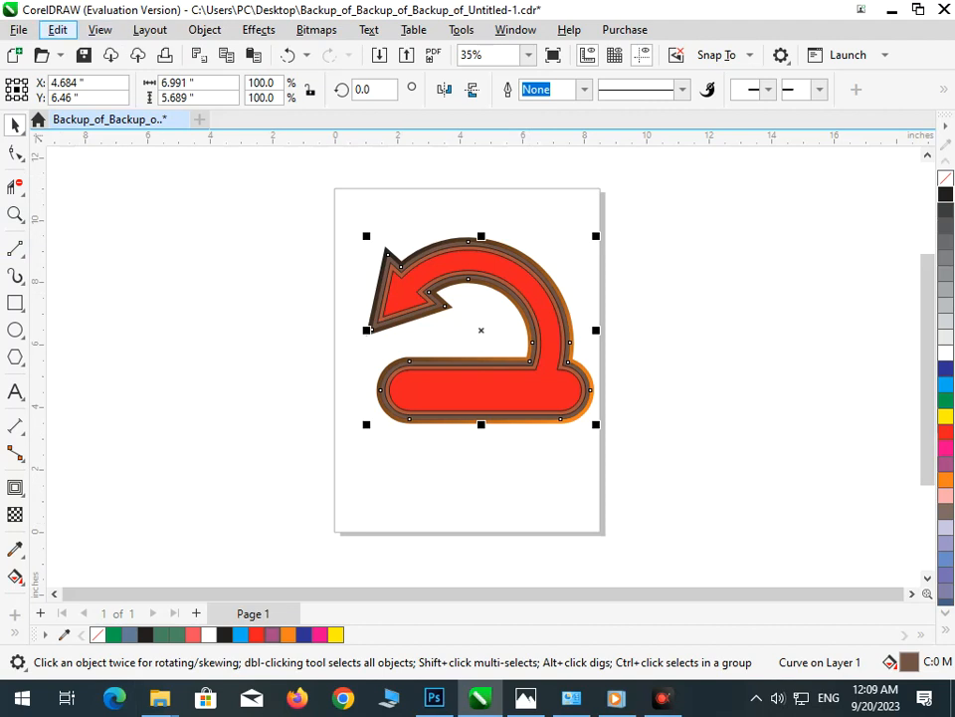
left_click(58, 29)
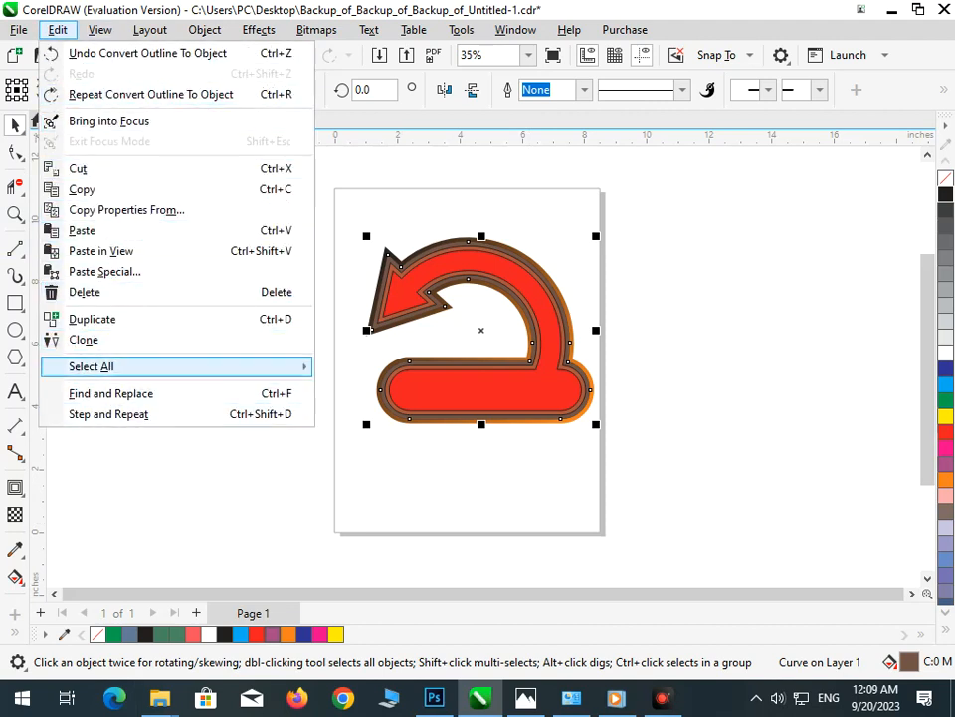
left_click(57, 29)
left_click(149, 29)
mouse_move(58, 29)
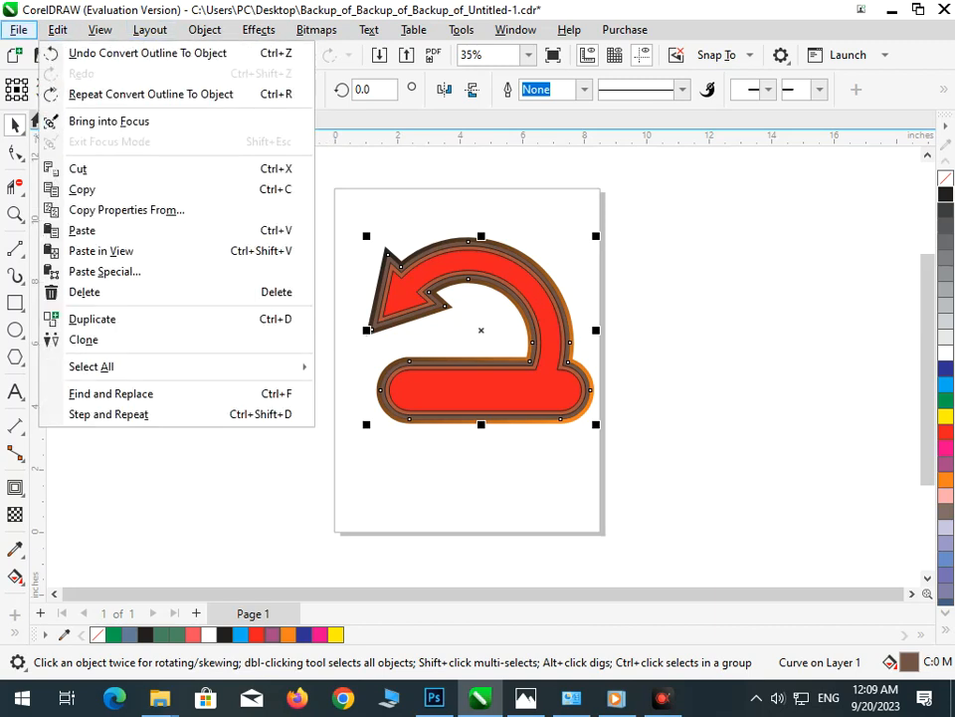
Copy the fountain fill of the outermost contour layer onto the dark brown contour layer inside it.
key("Escape")
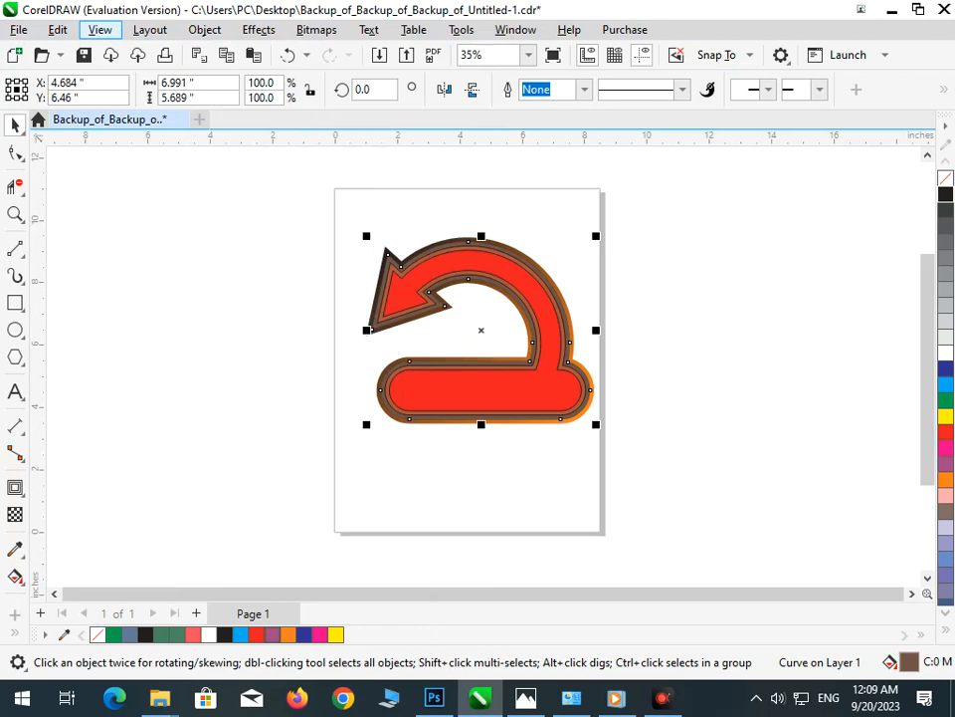
key("z")
left_click_drag(366, 369, 448, 442)
left_click_drag(434, 384, 386, 396)
key("ctrl+z")
left_click(150, 30)
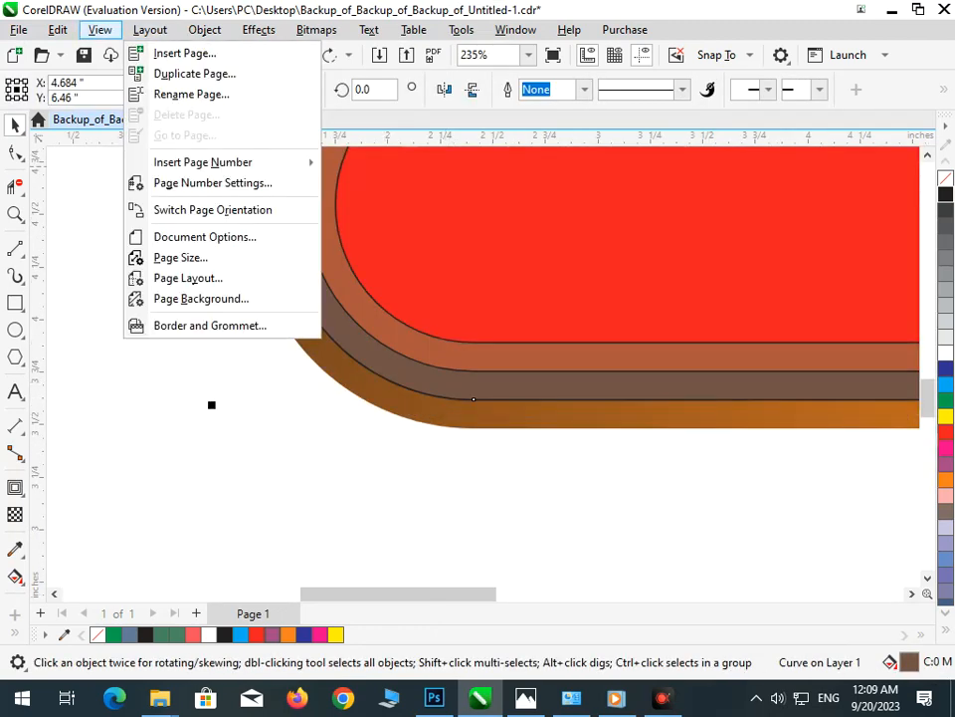
left_click(57, 30)
left_click(58, 30)
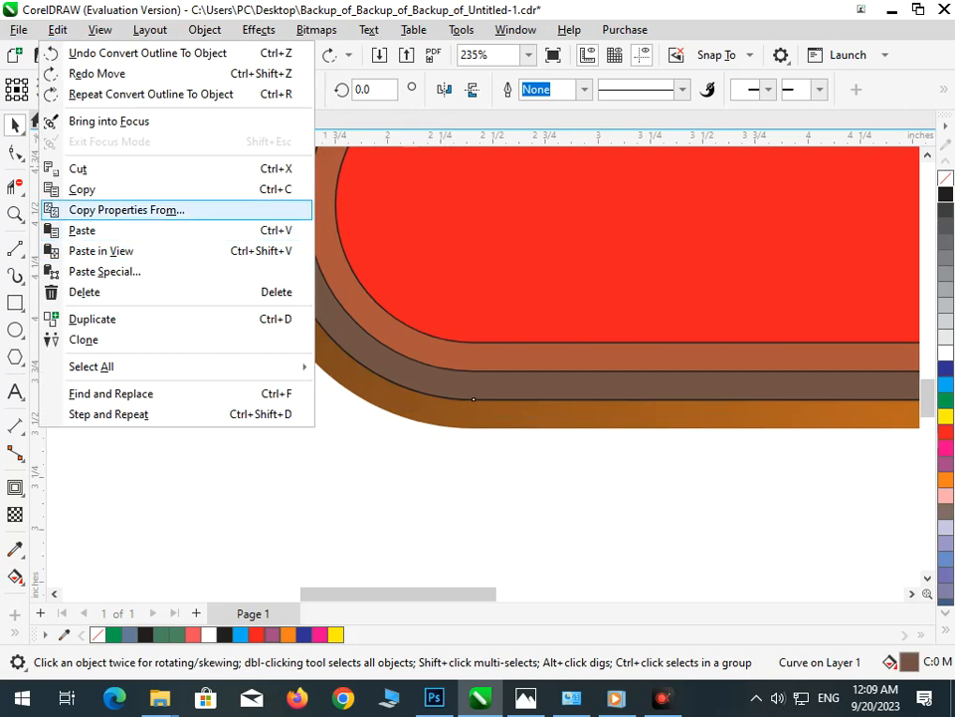
left_click(127, 209)
key("f")
key("Return")
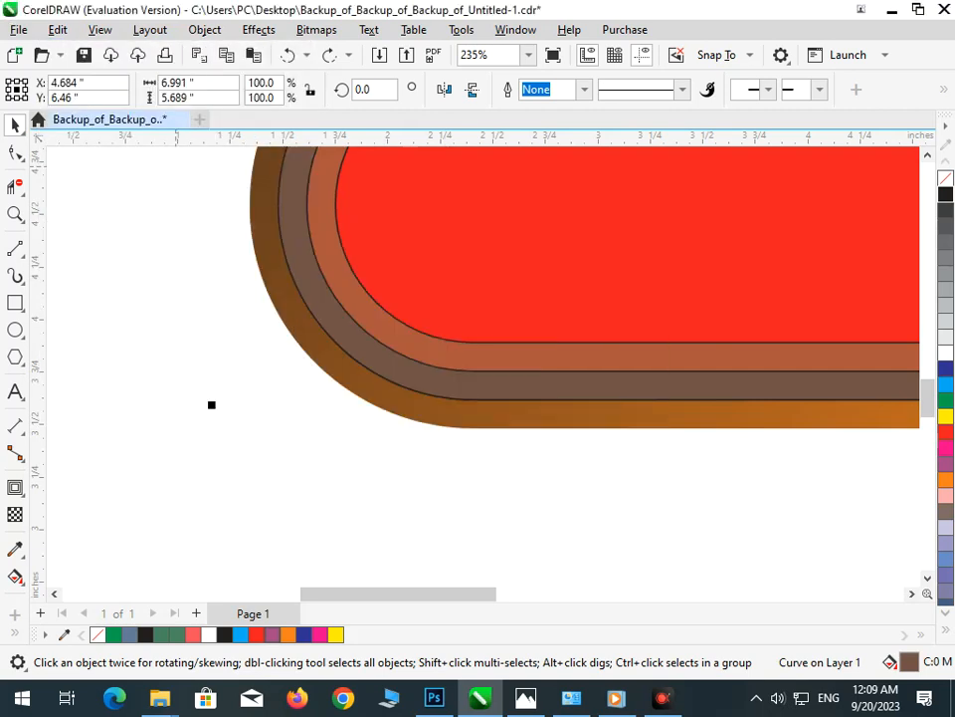
left_click(372, 387)
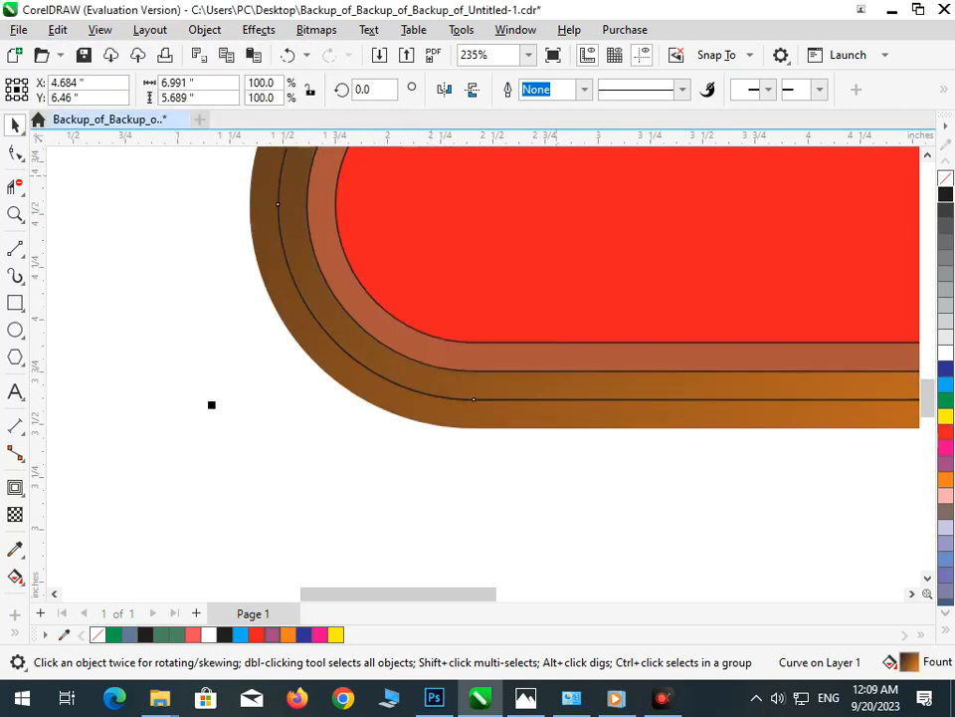
Reverse the second contour layer's fountain fill so it runs from orange at the arrowhead to black at the bar's right end.
left_click(15, 575)
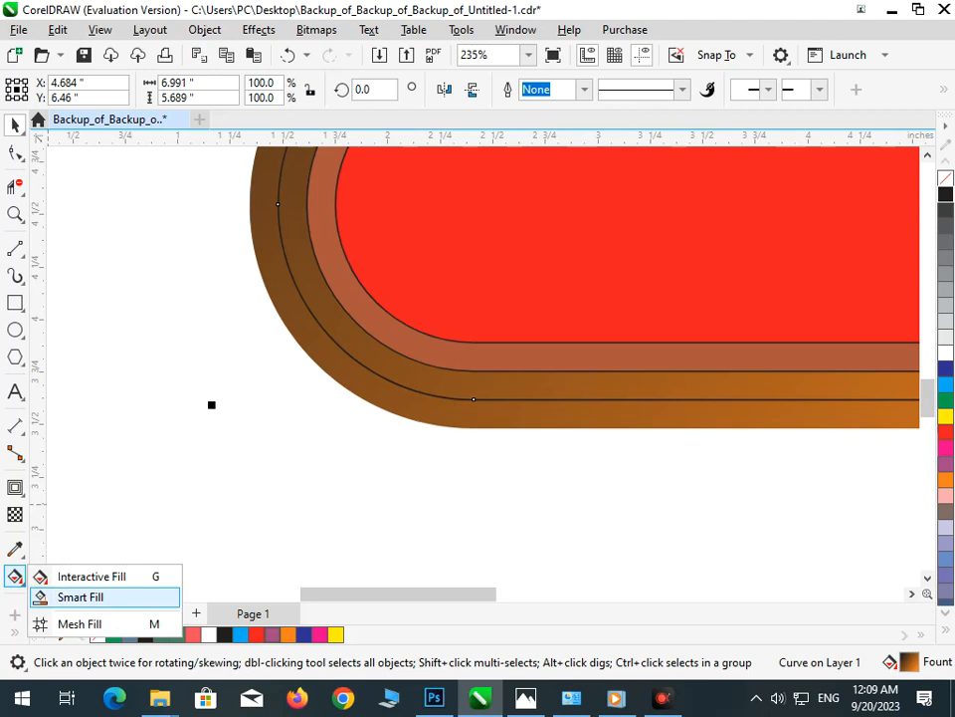
left_click(79, 596)
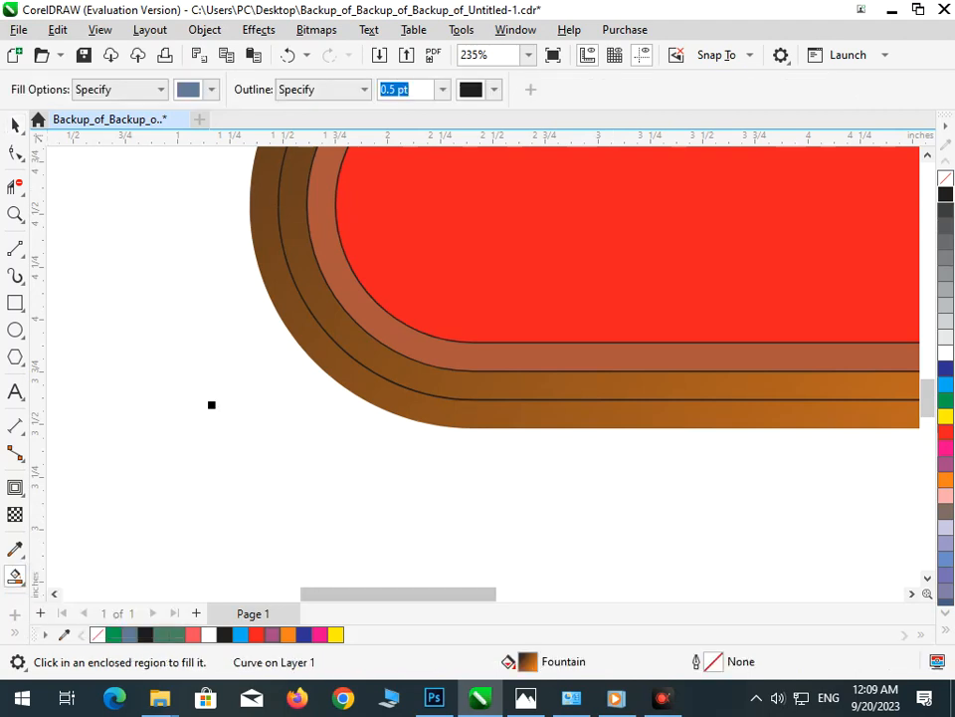
left_click(14, 575)
left_click(80, 576)
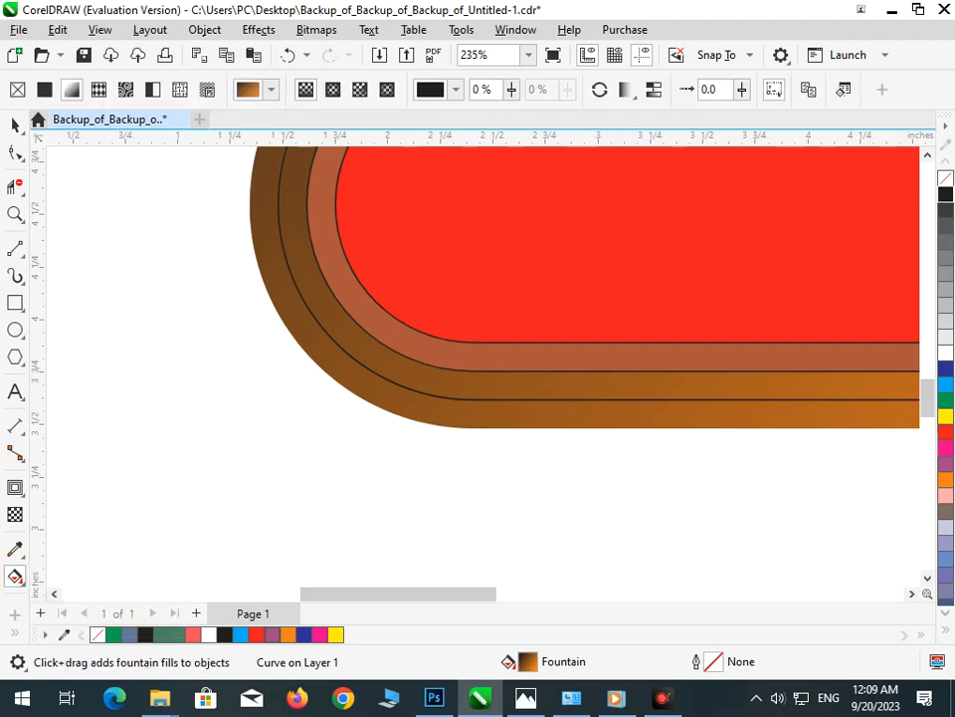
left_click(599, 90)
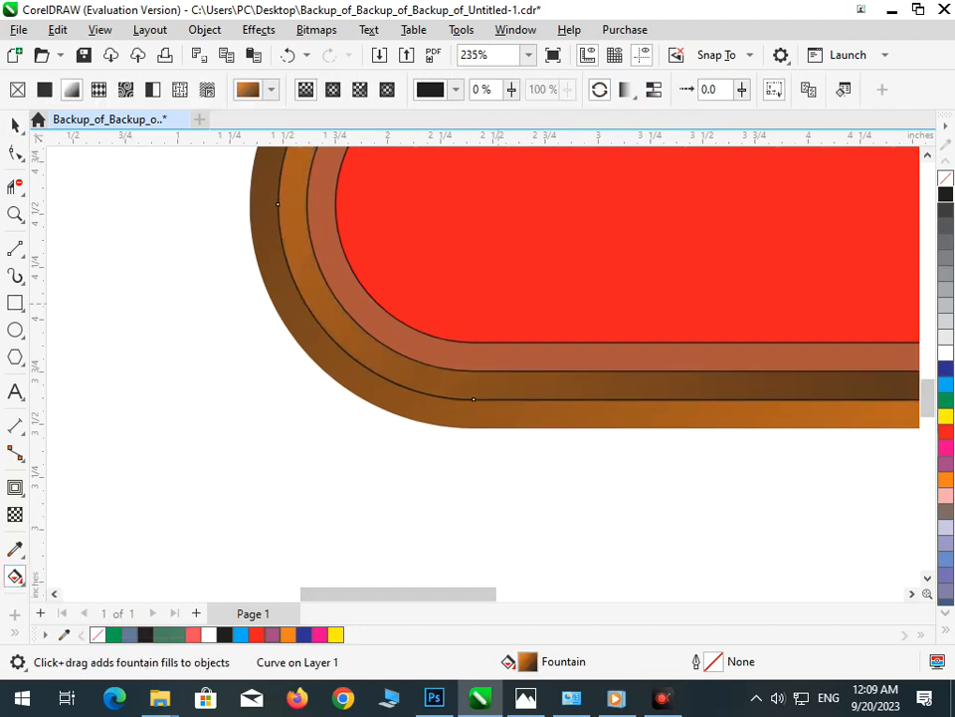
key("F2")
left_click_drag(418, 298, 524, 374)
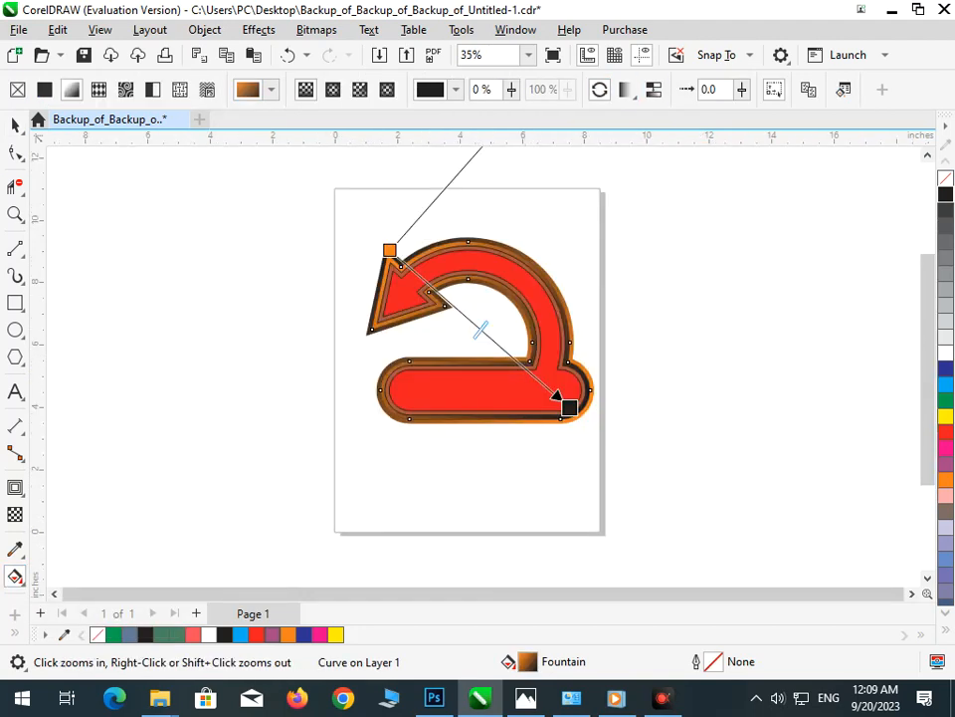
left_click(15, 125)
left_click(238, 261)
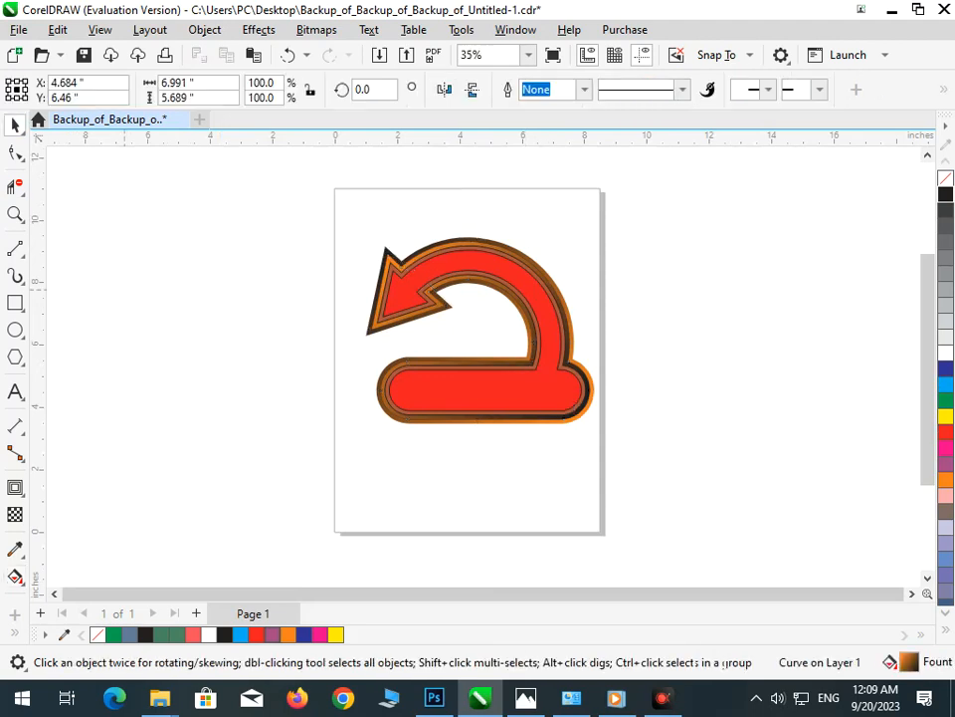
Fill the reddish-brown contour layer with white and the red arrow-and-bar shape with yellow.
left_click_drag(383, 388, 351, 391)
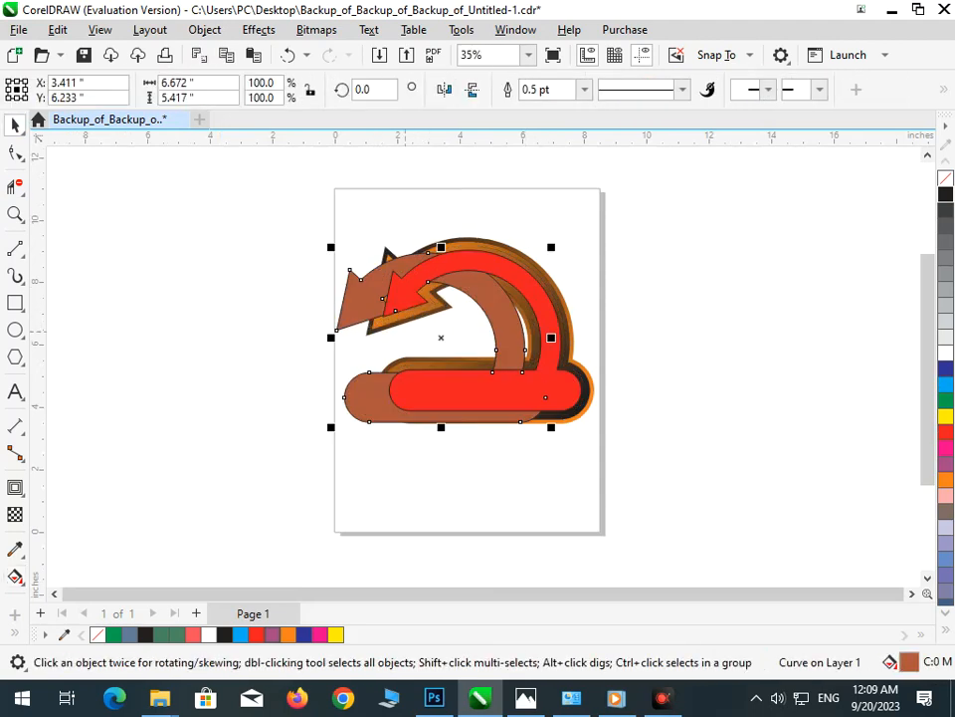
key("ctrl+z")
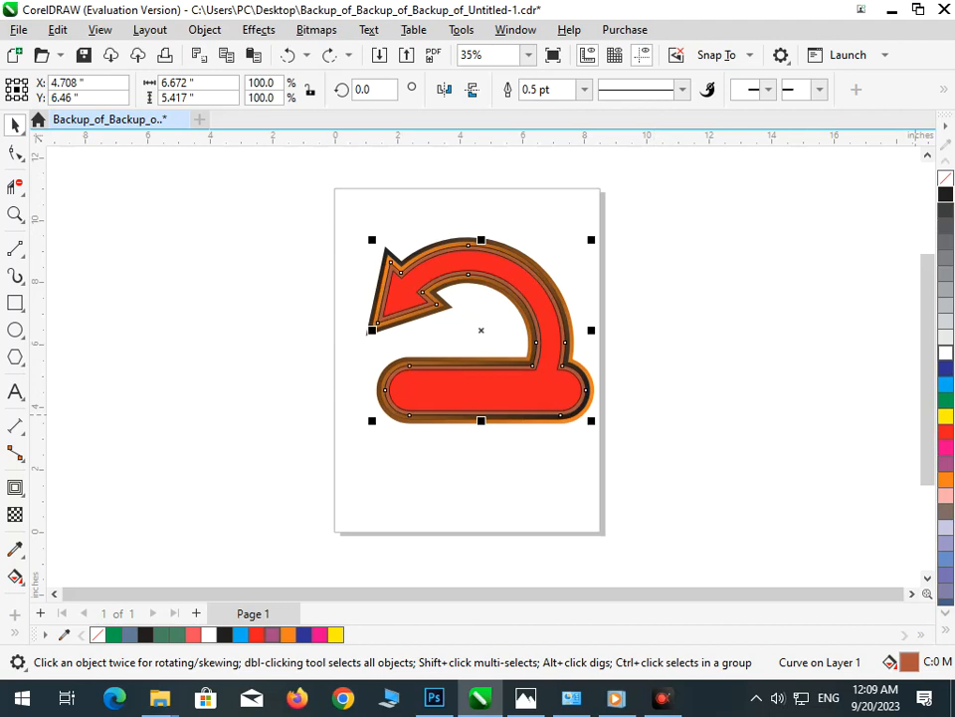
key("Escape")
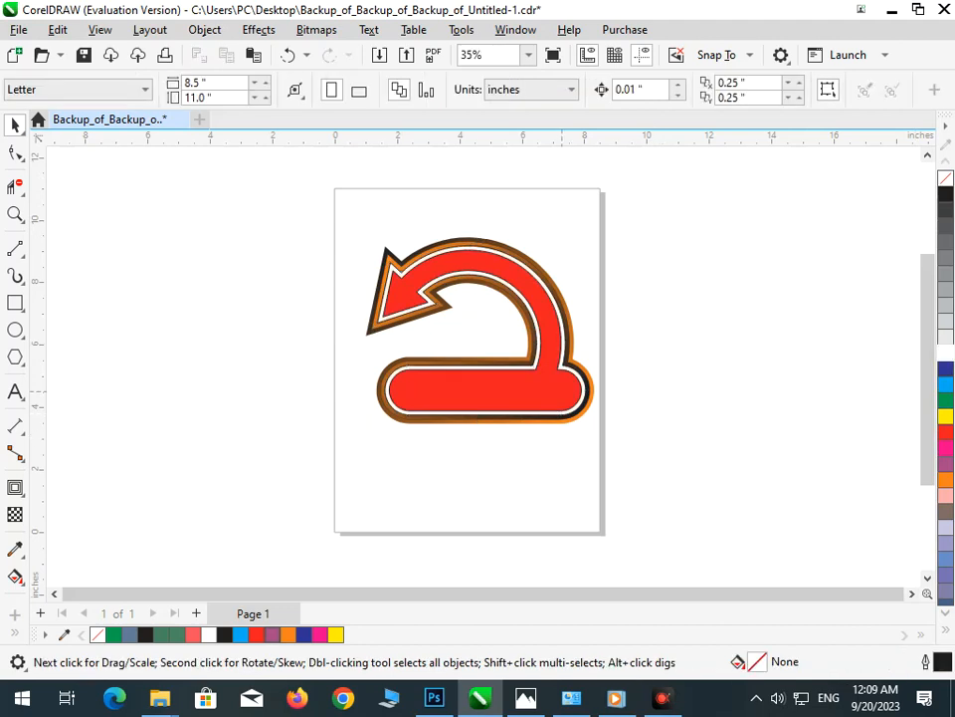
left_click(569, 370)
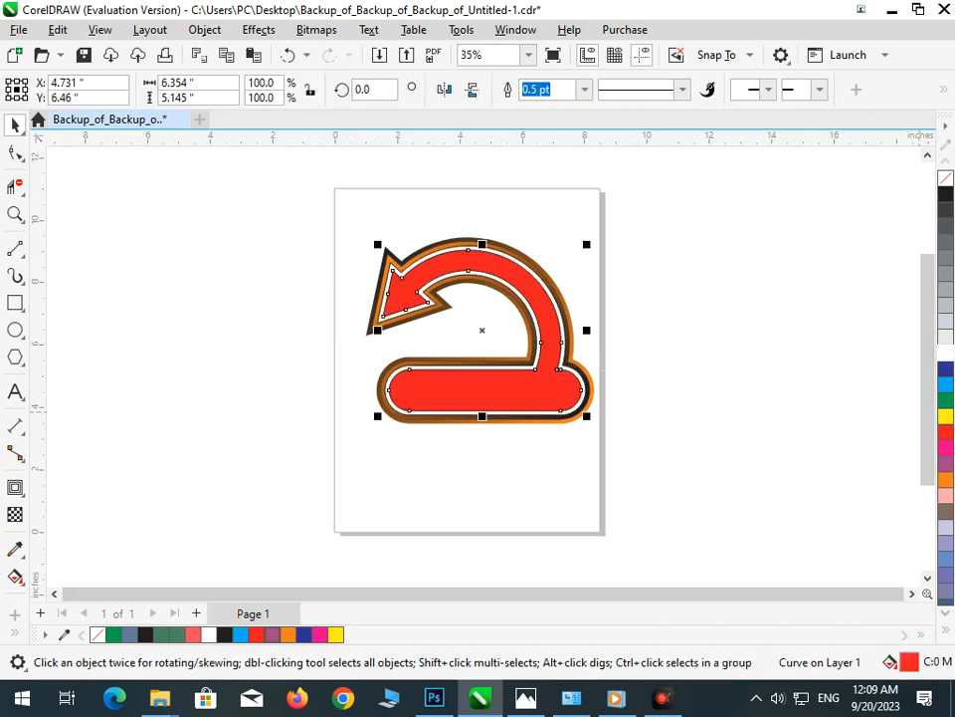
left_click(946, 417)
key("Escape")
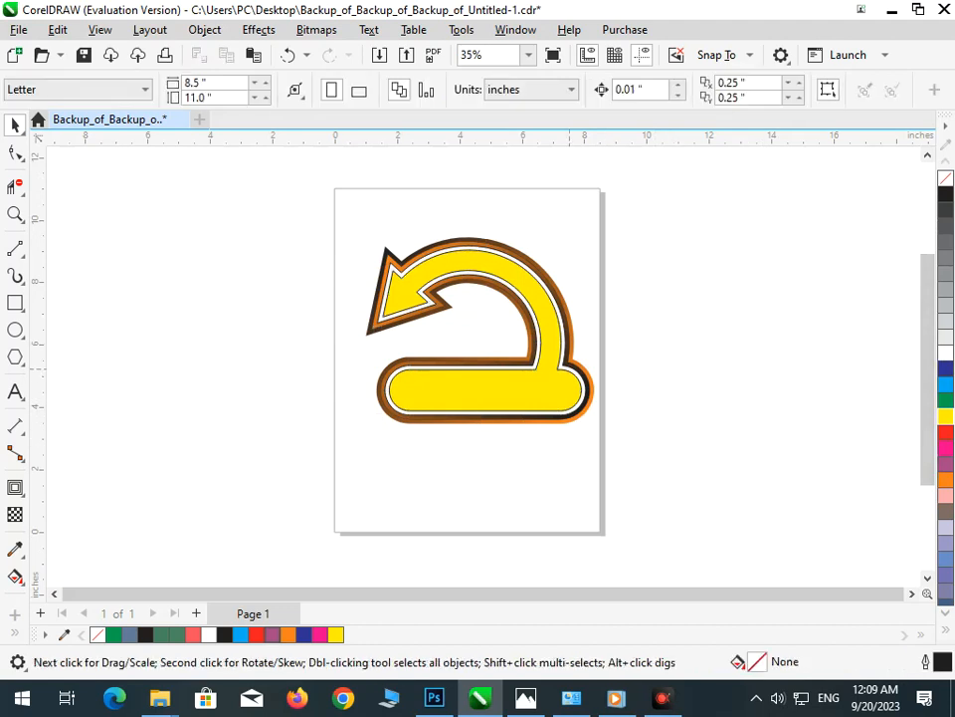
Fill the white contour layer around the yellow shape with green.
left_click(549, 367)
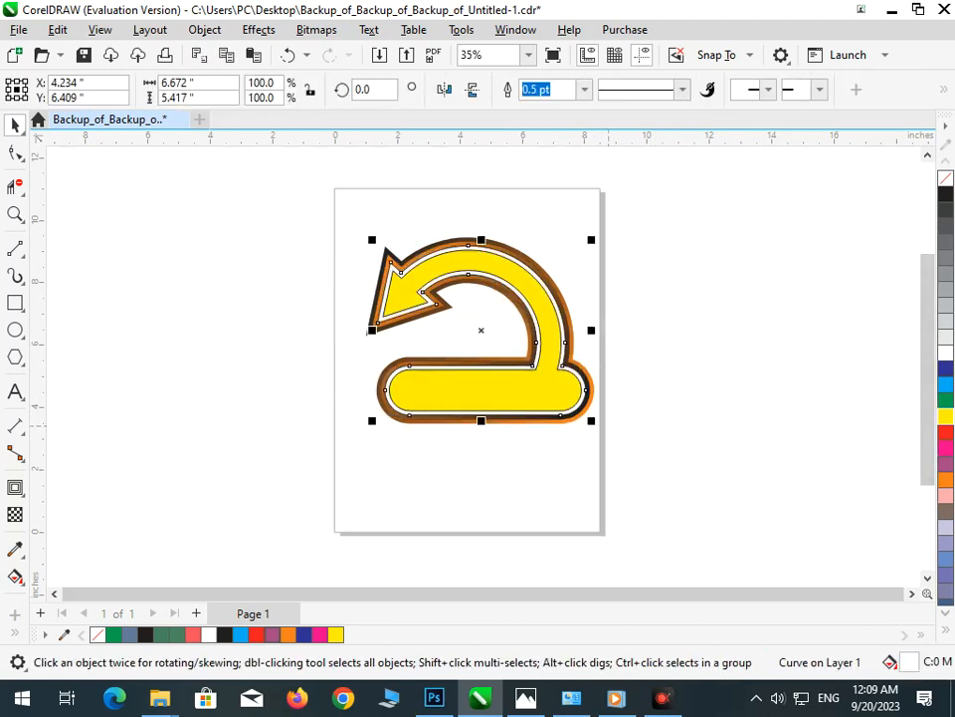
scroll(585, 417, "up", 6)
left_click_drag(530, 295, 524, 360)
key("ctrl+z")
left_click(945, 400)
scroll(550, 332, "down", 6)
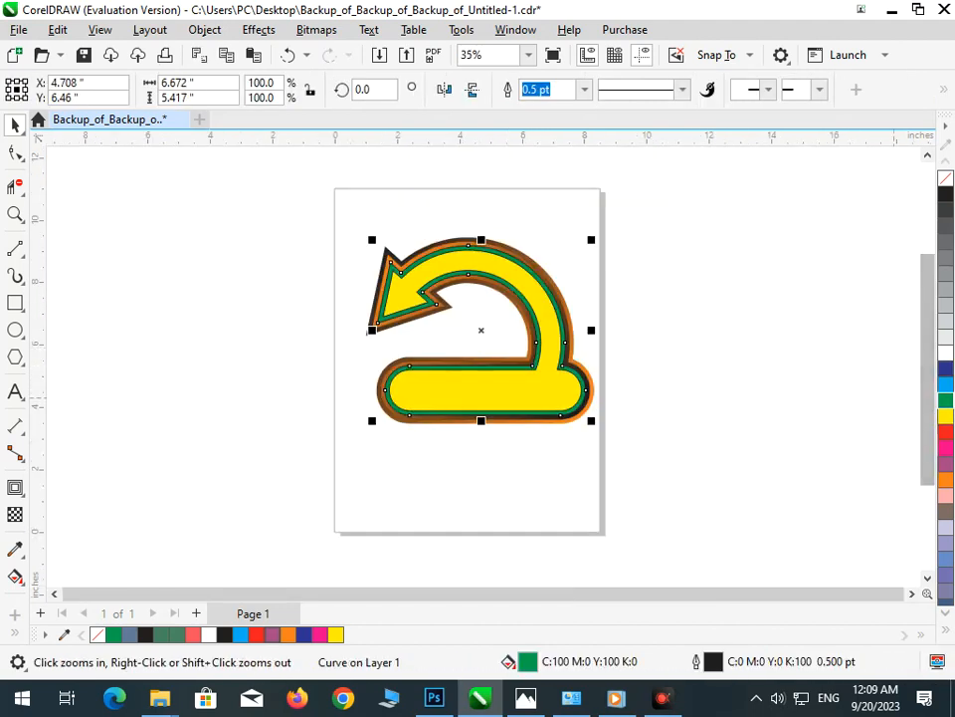
Fill the green contour layer with yellow and the central arrow-and-bar shape with black.
left_click(945, 353)
left_click(945, 416)
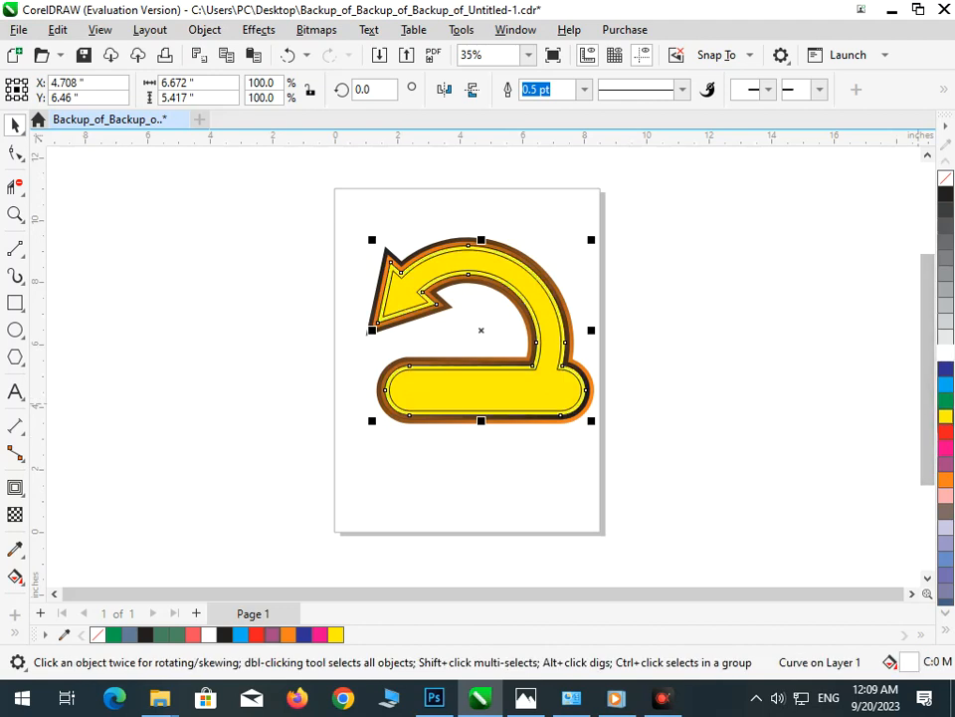
left_click(687, 396)
left_click(554, 393)
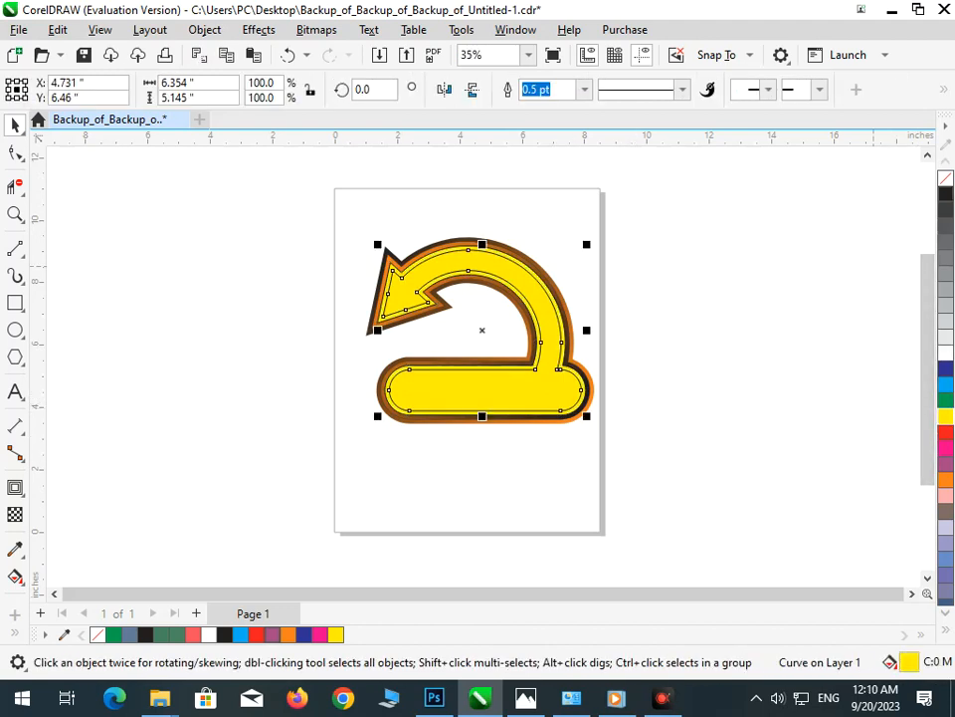
left_click(946, 194)
left_click(669, 440)
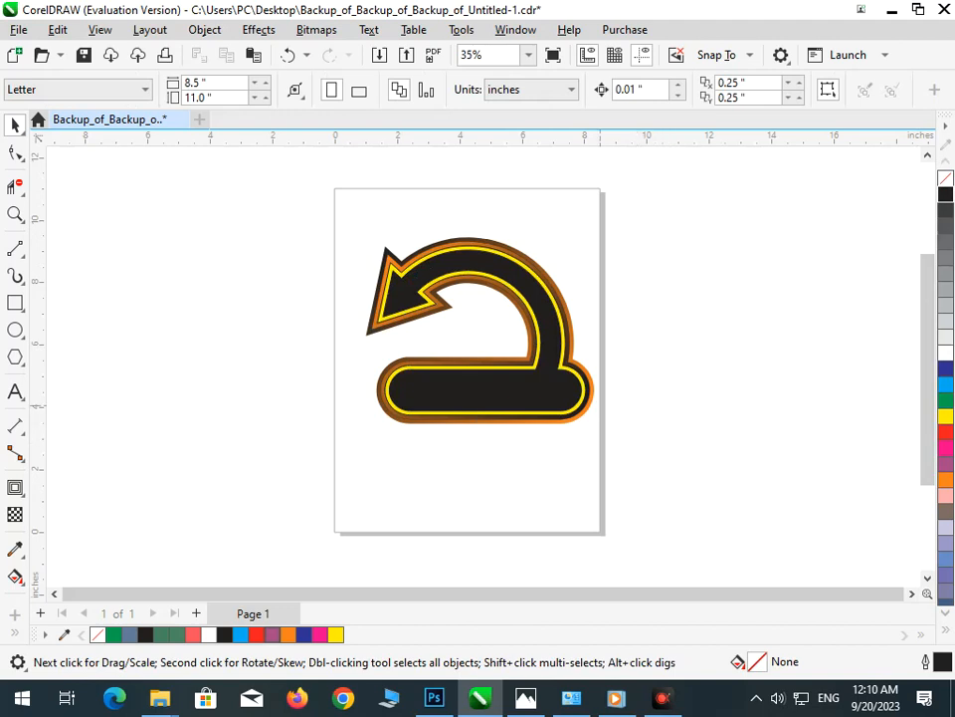
Fill the central arrow-and-bar shape with dark blue and the yellow contour layer around it with white.
left_click(559, 393)
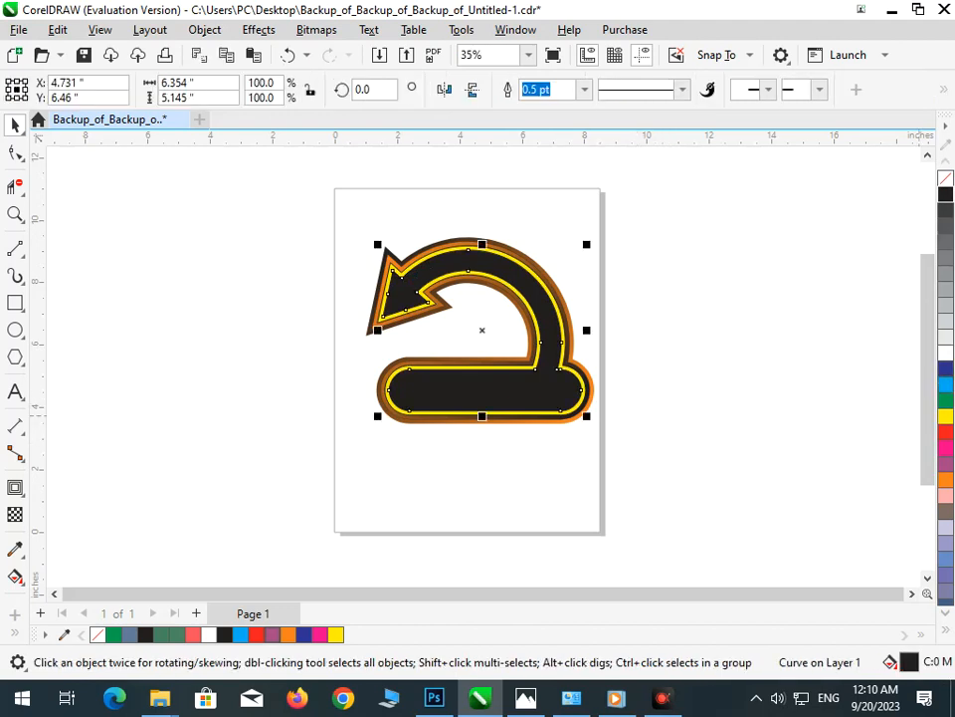
left_click(946, 369)
left_click(679, 403)
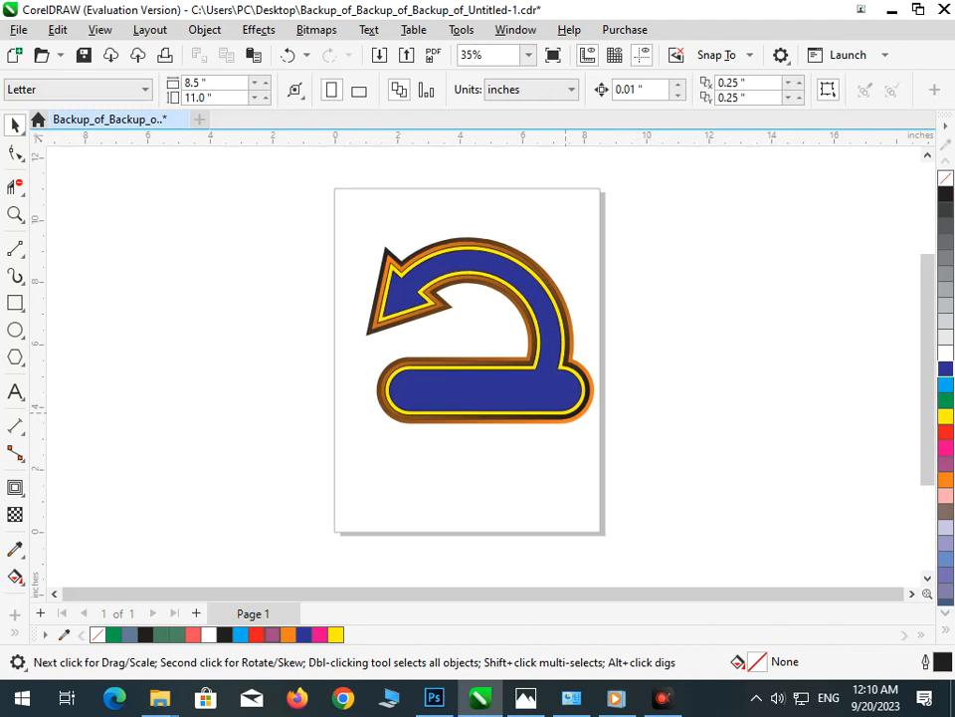
left_click(565, 412)
left_click(945, 353)
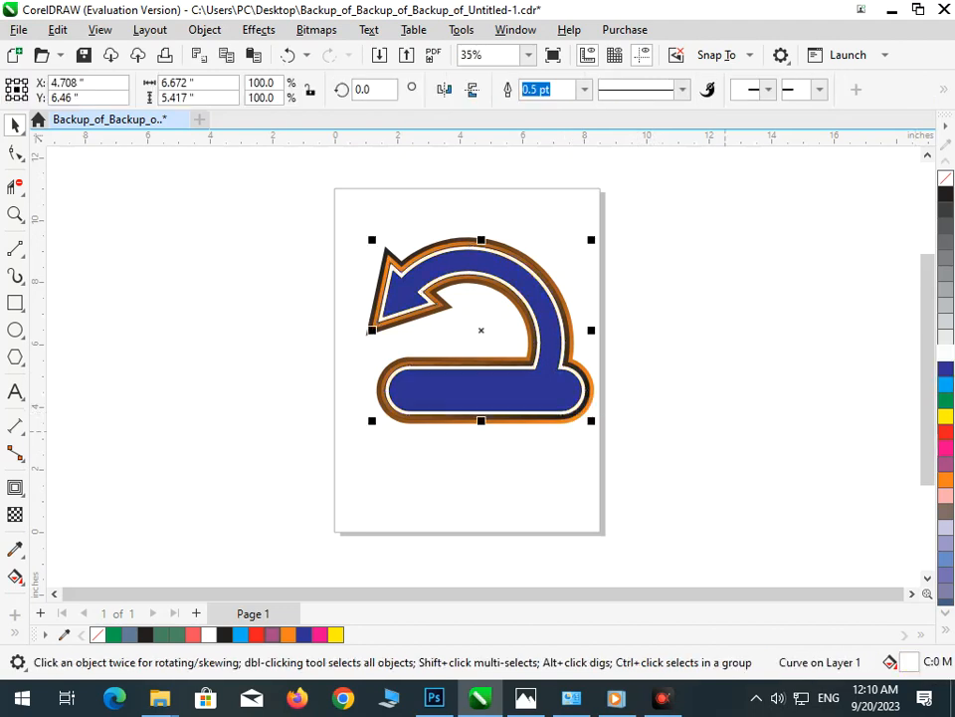
left_click(690, 426)
key("F8")
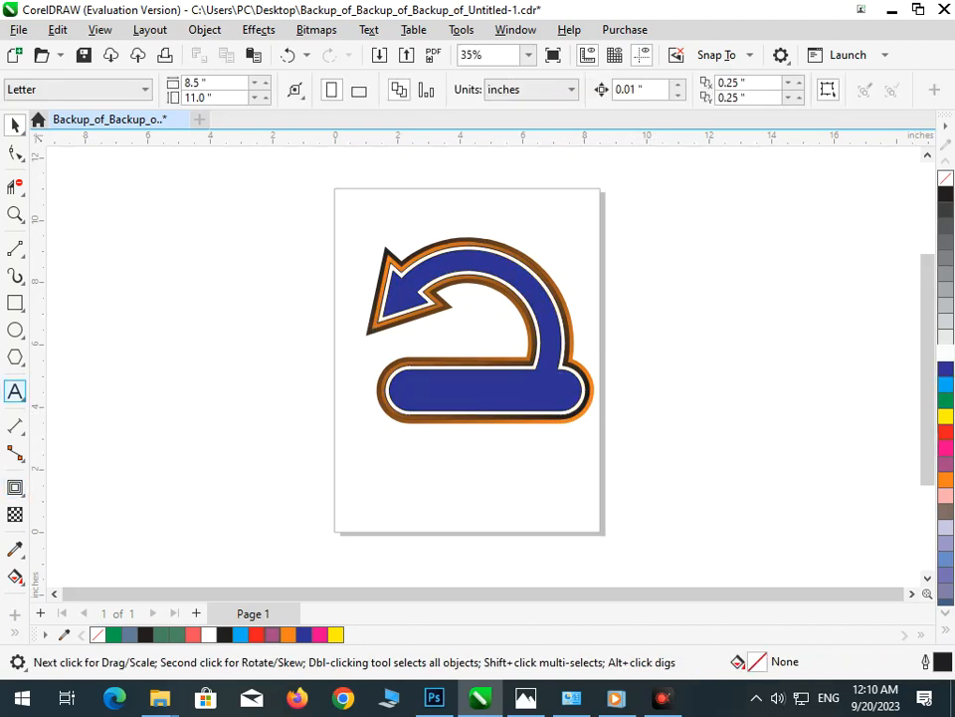
key("F8")
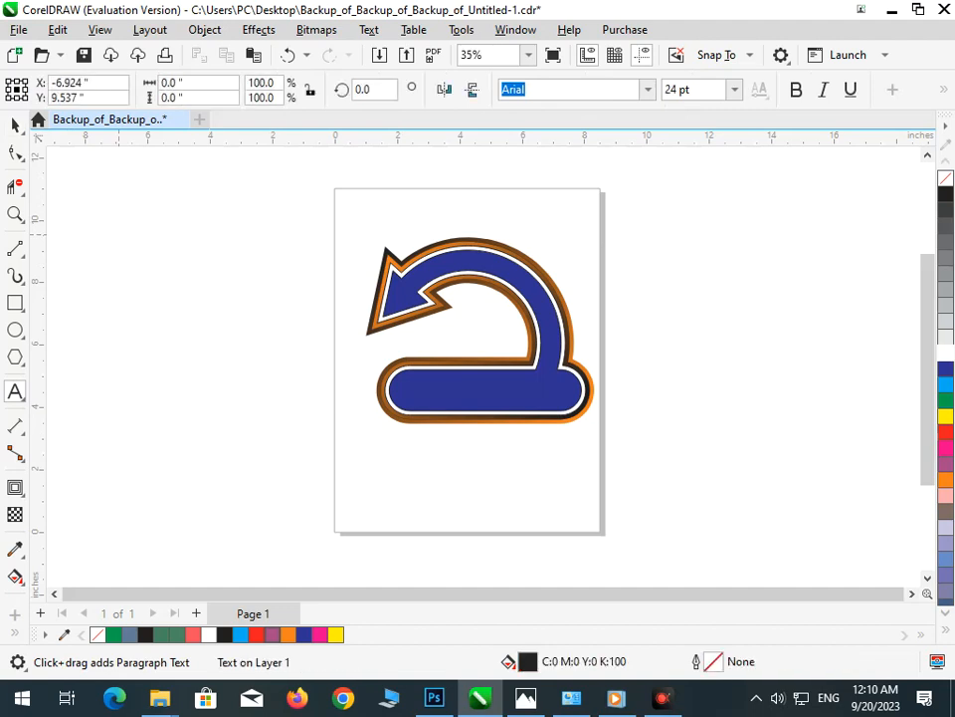
type("I")
key("ctrl+space")
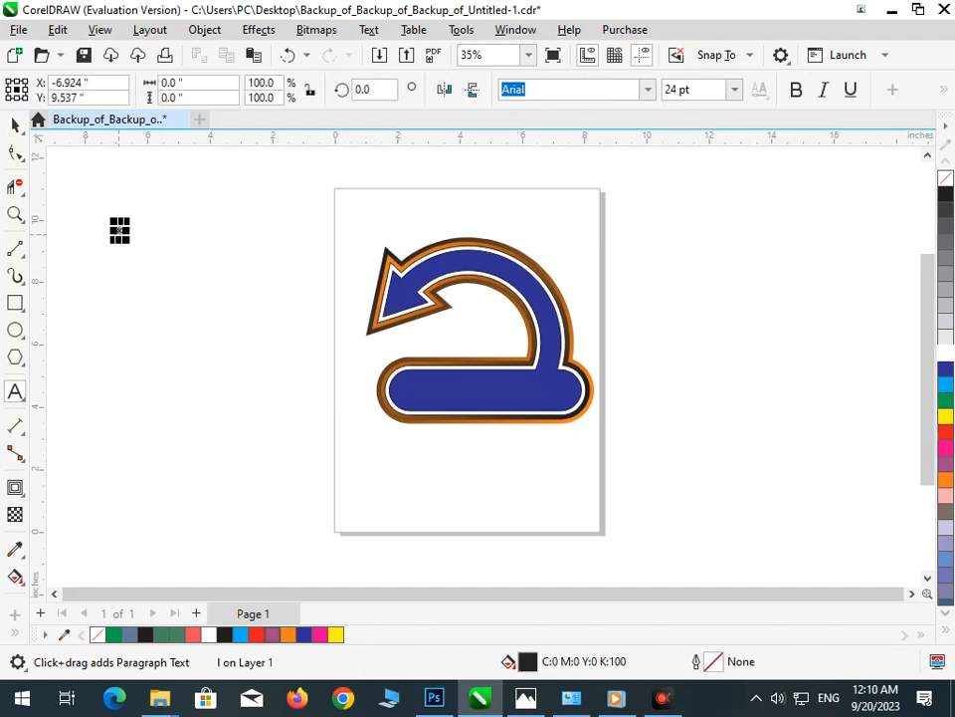
left_click(88, 174)
key("F2")
left_click_drag(93, 205, 310, 297)
double_click(151, 282)
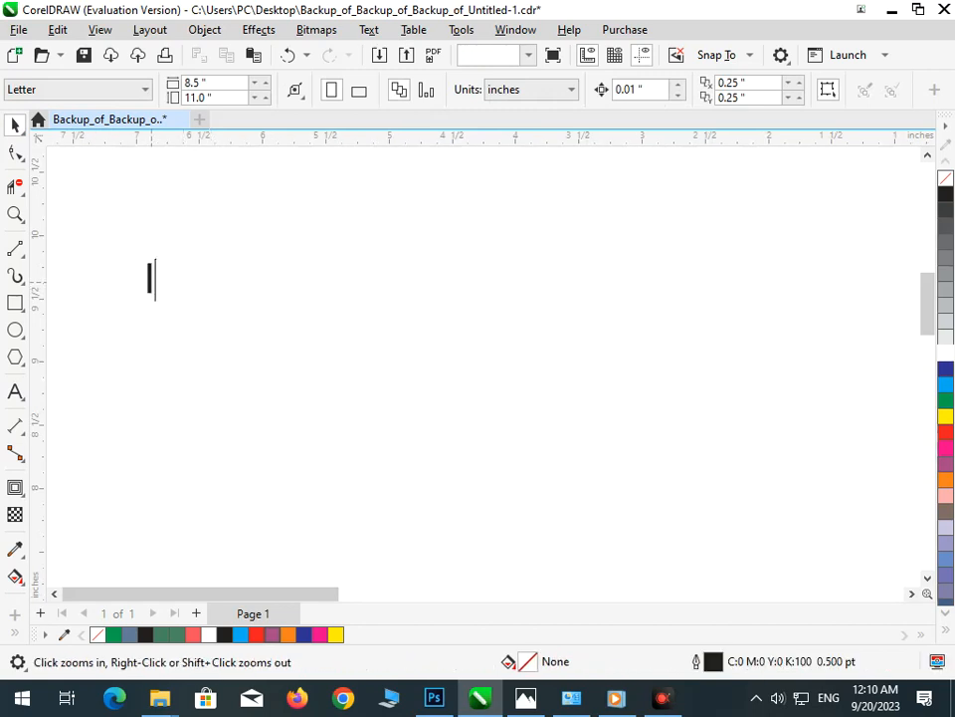
key("BackSpace")
key("F3")
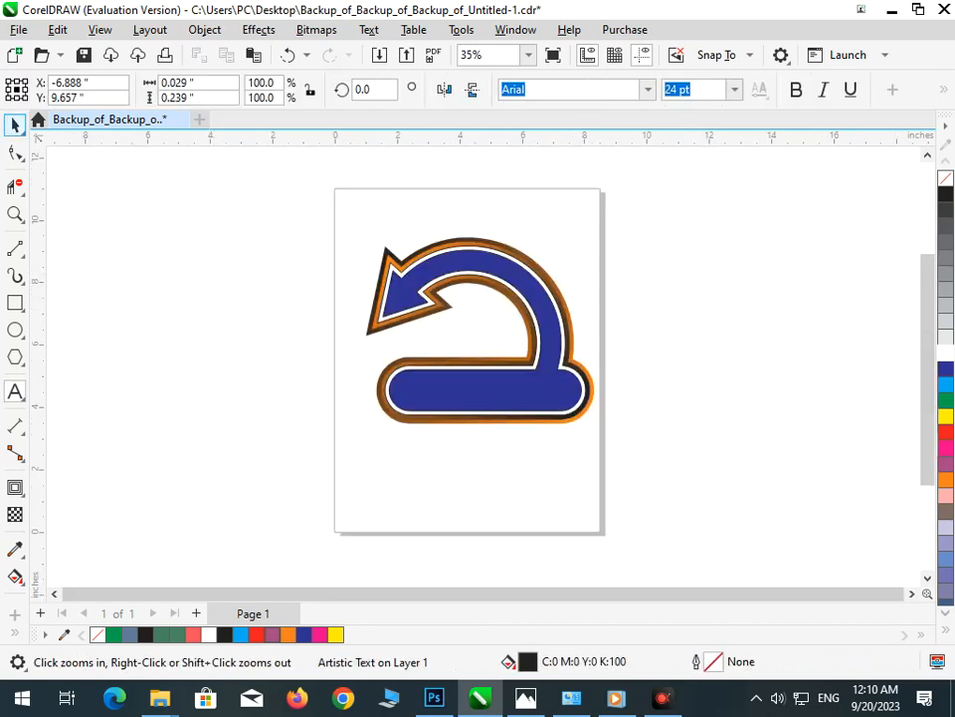
left_click(15, 126)
Add the artistic text "IOGO DESIGN" in Arial, enlarge it to about 46.8 pt and place it on the blue bar.
left_click(15, 391)
left_click(124, 302)
type("LOGO")
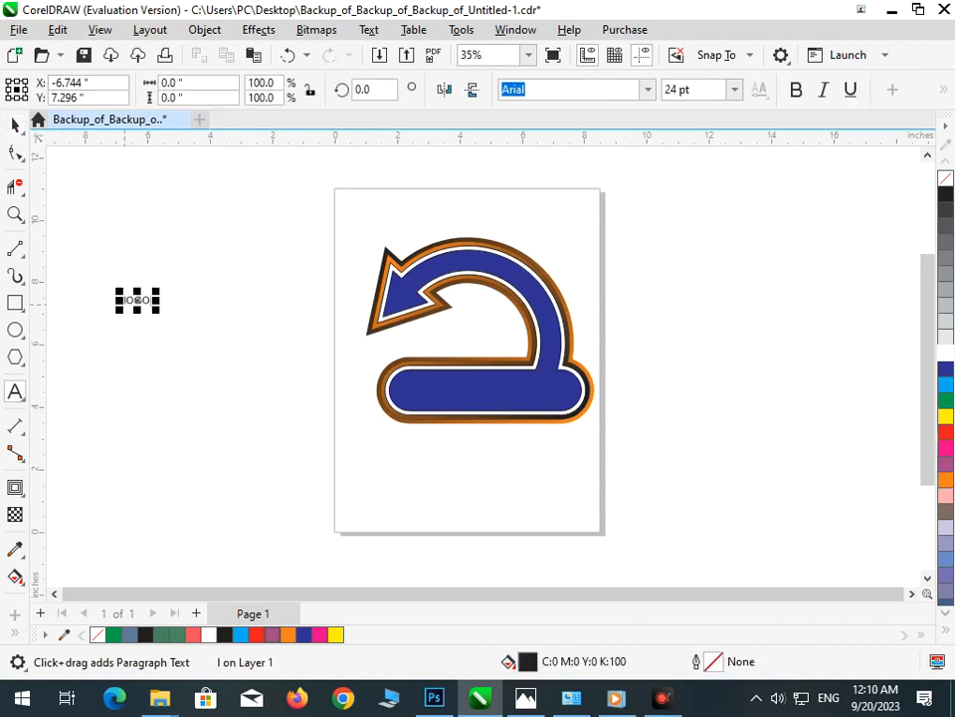
type(" DE")
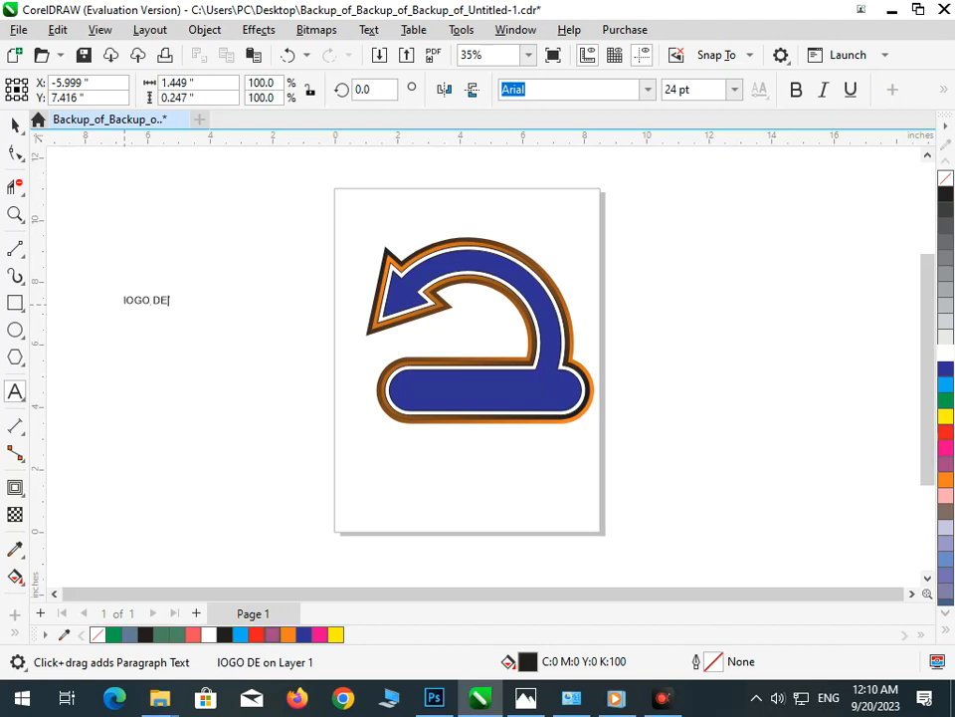
type("SIGN")
left_click_drag(211, 311, 515, 391)
left_click(14, 124)
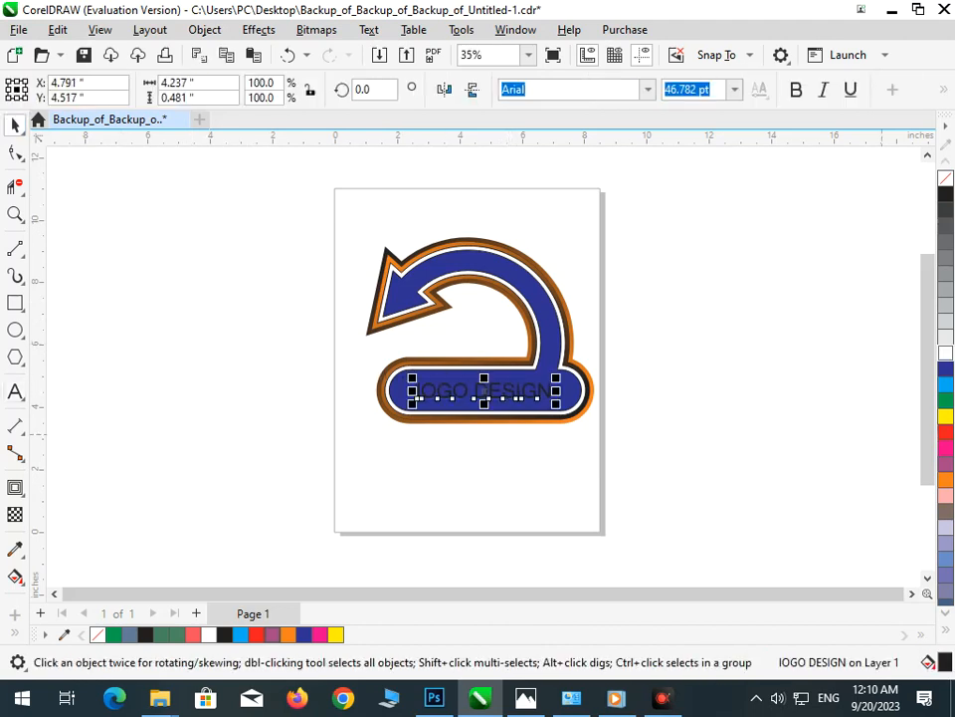
Fill the text with white and move it slightly left and up on the bar, centered at about X 4.66, Y 4.56 inches.
left_click(946, 353)
left_click(744, 448)
key("F2")
left_click_drag(336, 350, 711, 460)
left_click_drag(343, 348, 334, 346)
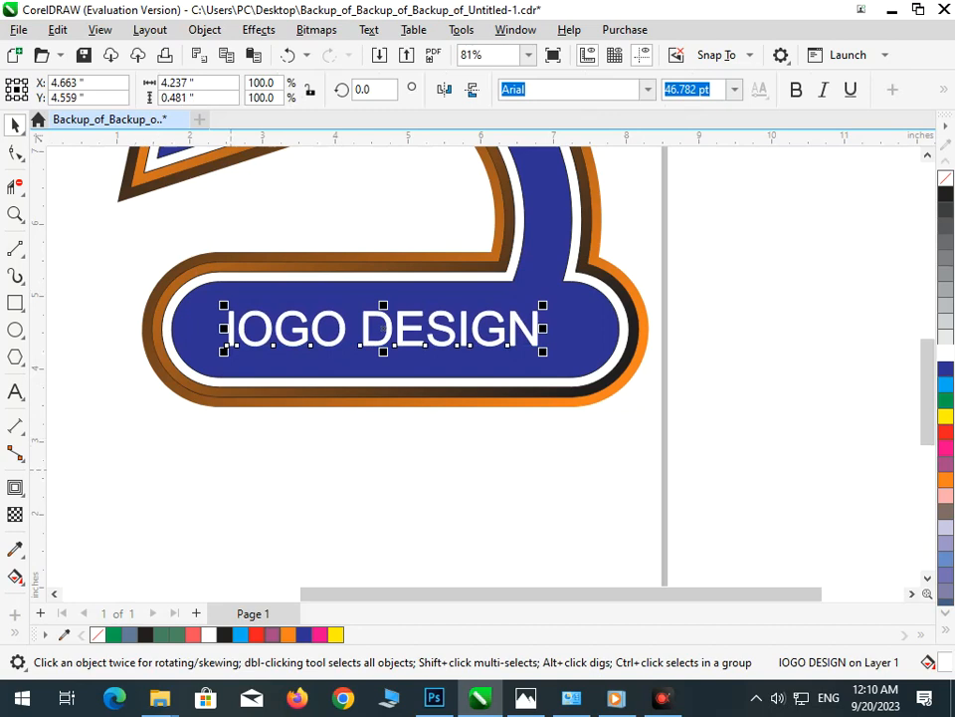
Break the white text on the bar apart into separate words.
left_click(204, 29)
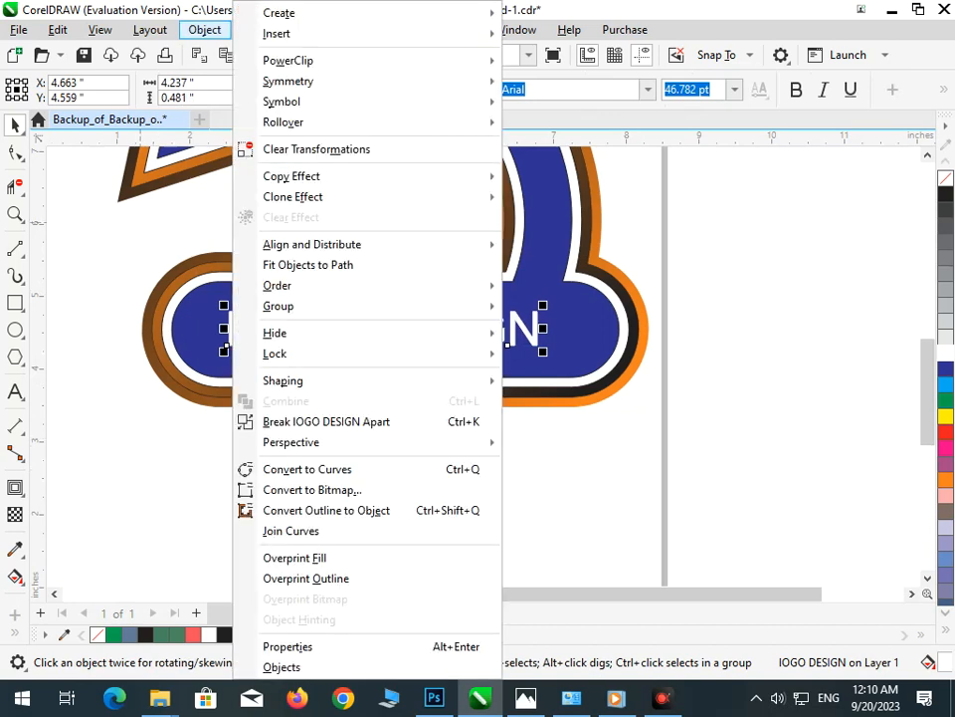
left_click(326, 421)
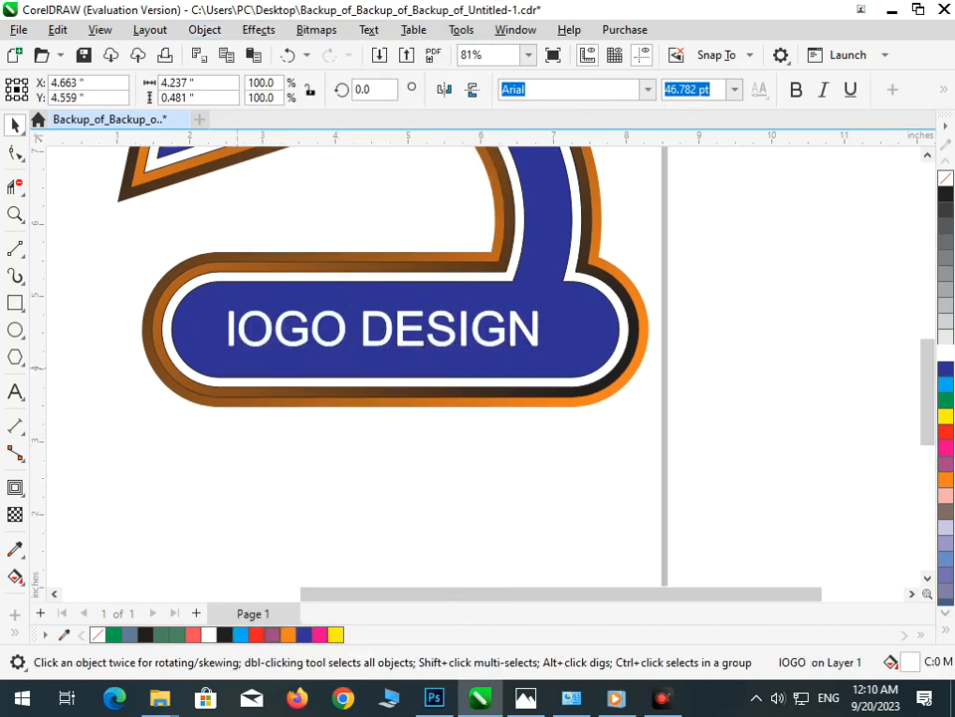
Correct the first word of the white text on the bar from "IOGO" to "LOGO".
key("Escape")
mouse_move(228, 344)
left_mouse_down()
mouse_move(240, 344)
mouse_move(231, 344)
left_mouse_up()
double_click(231, 344)
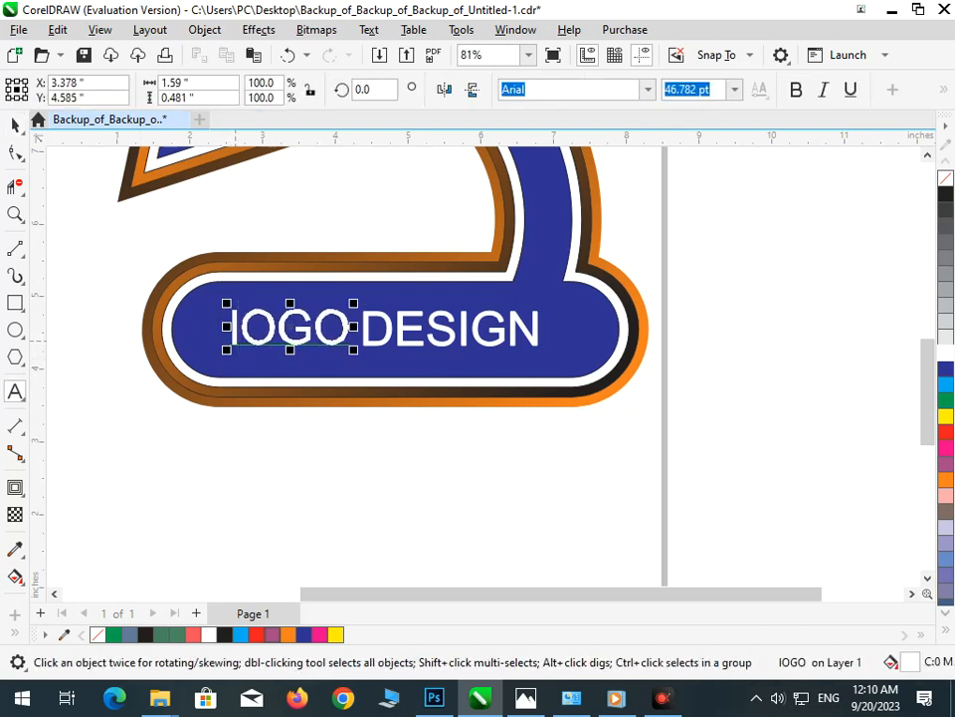
key("BackSpace")
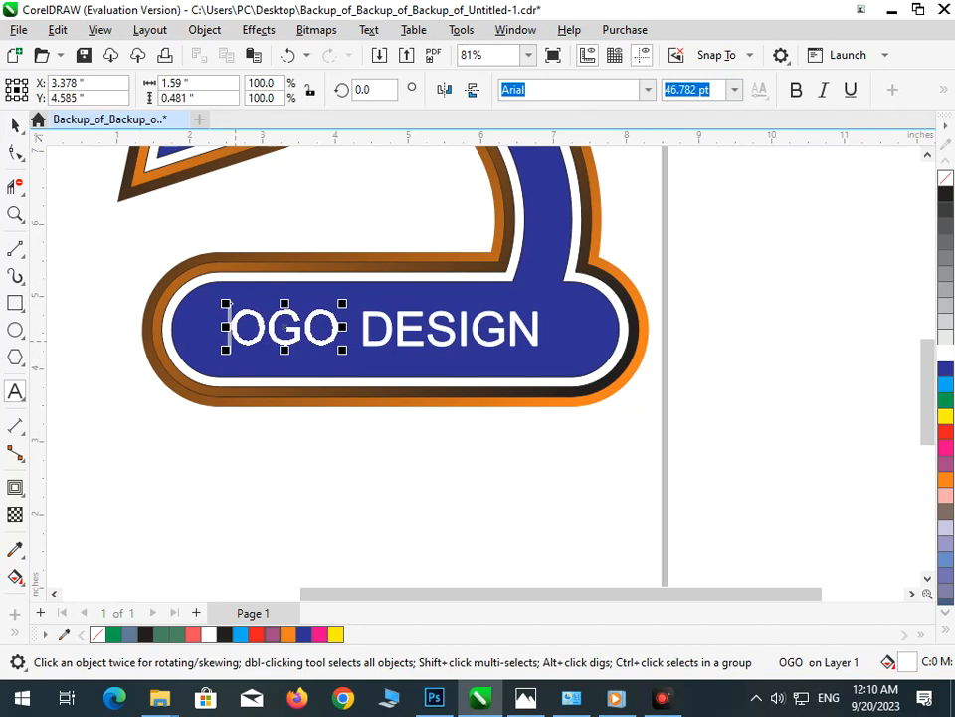
type("L")
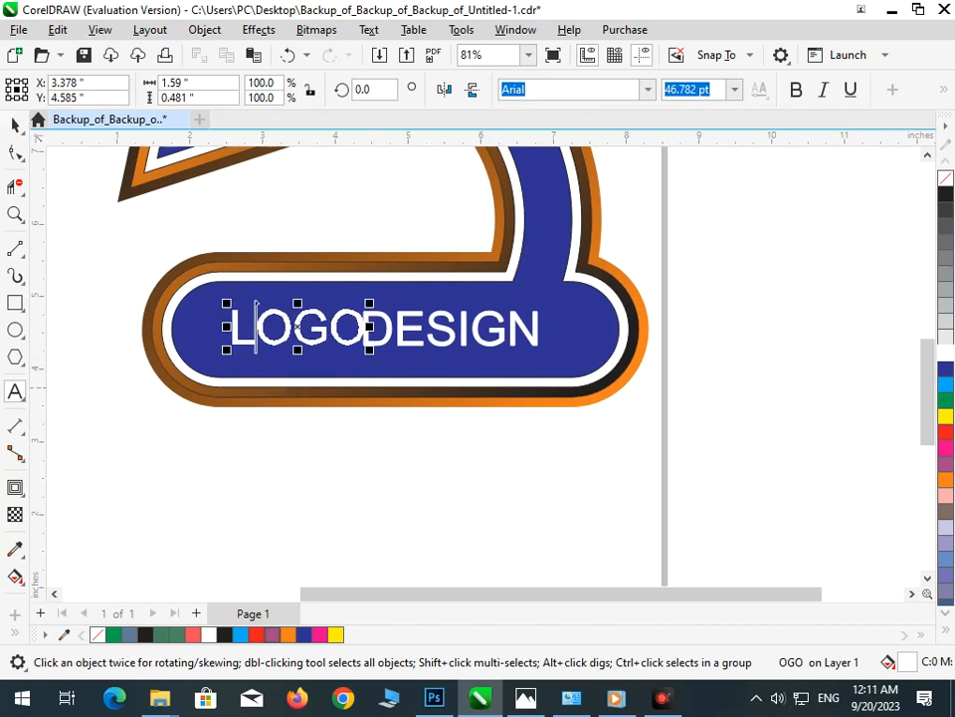
left_click_drag(254, 329, 232, 328)
left_click(15, 125)
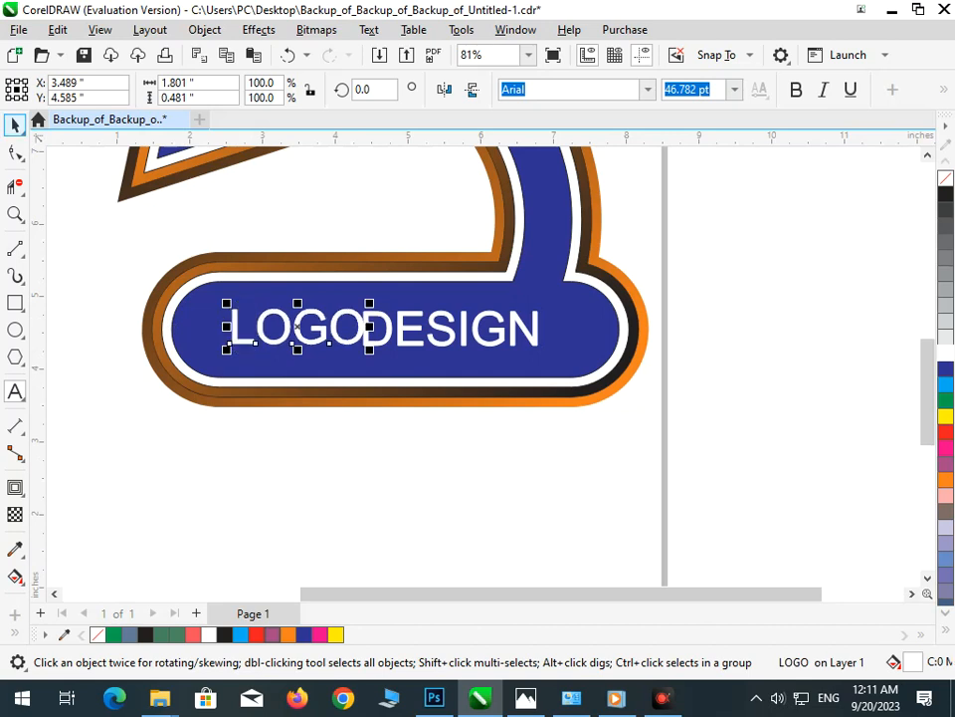
key("Escape")
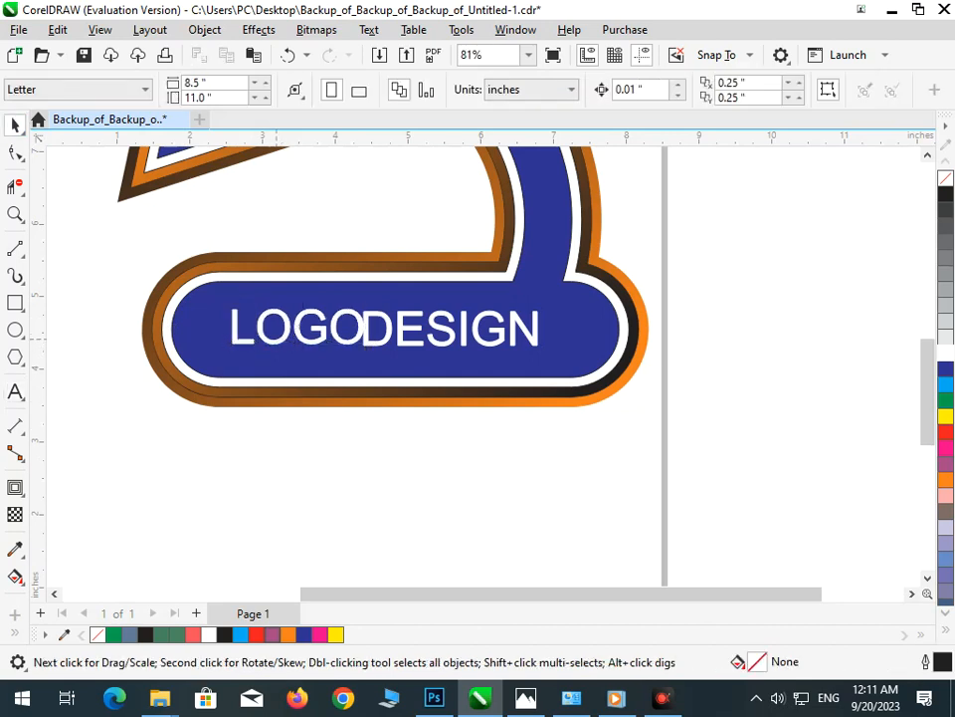
Break the word "LOGO" apart into separate letters.
left_click(283, 329)
left_click(204, 28)
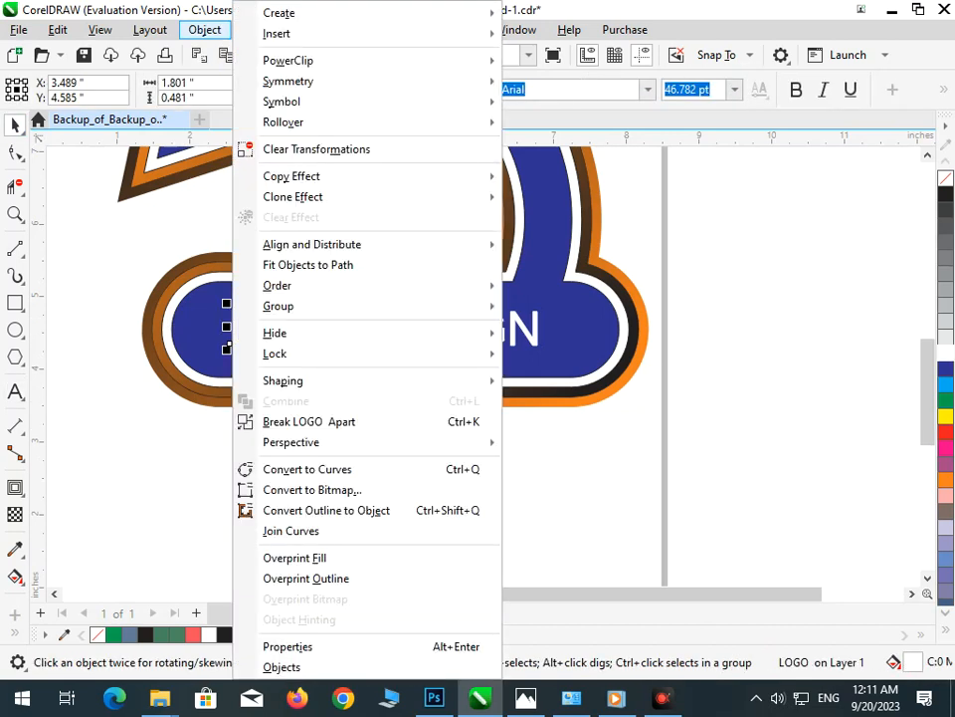
left_click(308, 421)
key("Escape")
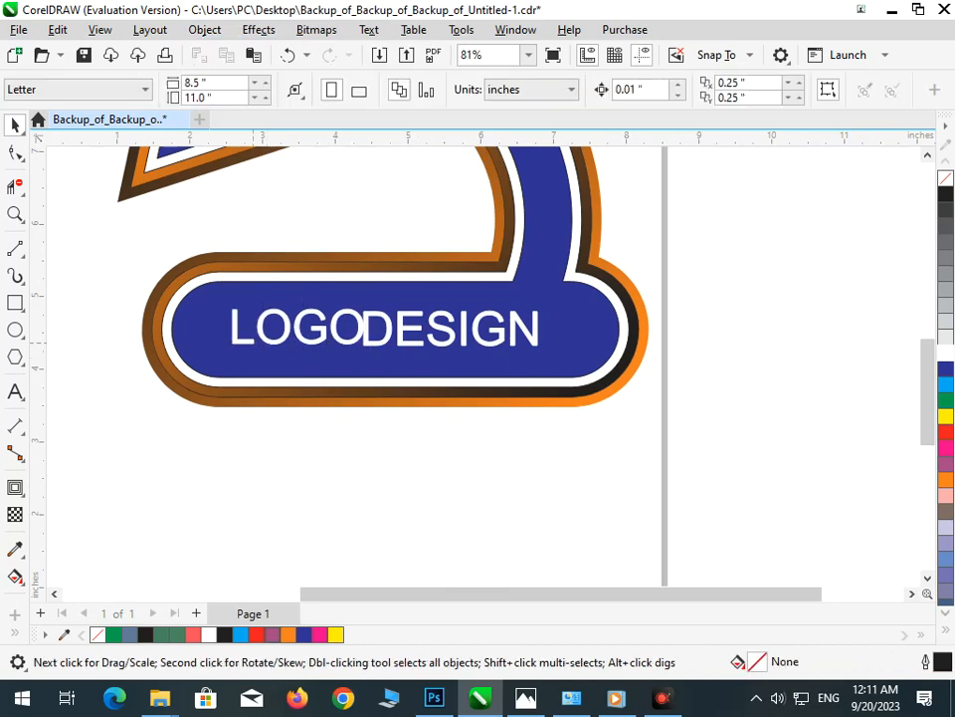
Convert the letter L to curves and lengthen its stem downward by about 0.23 inches.
left_click(244, 329)
key("F10")
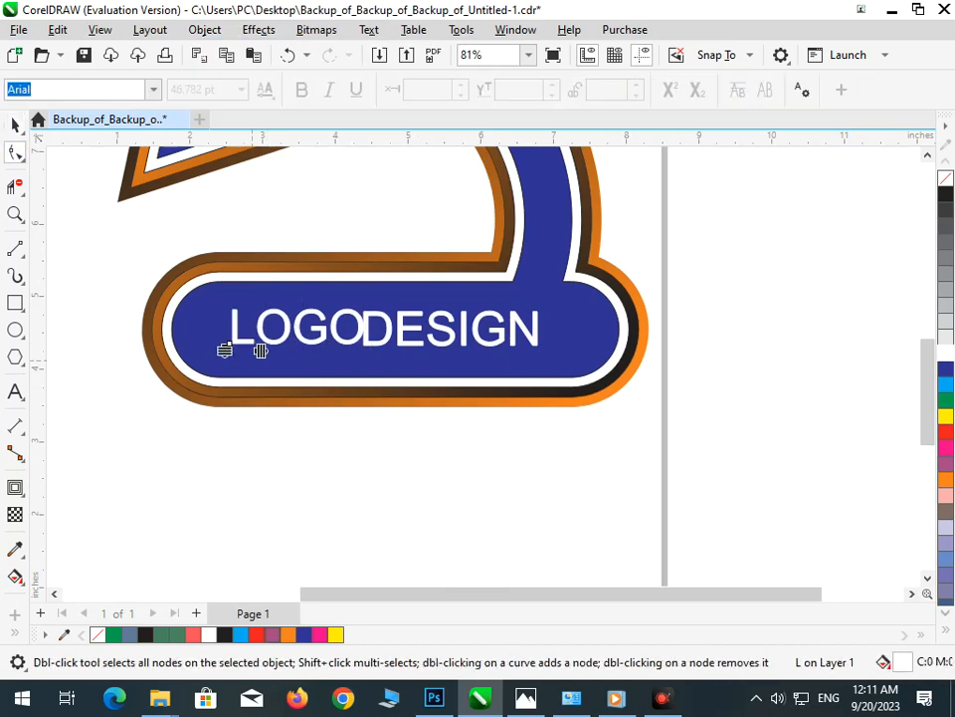
key("ctrl+q")
key("F2")
left_click_drag(192, 298, 464, 518)
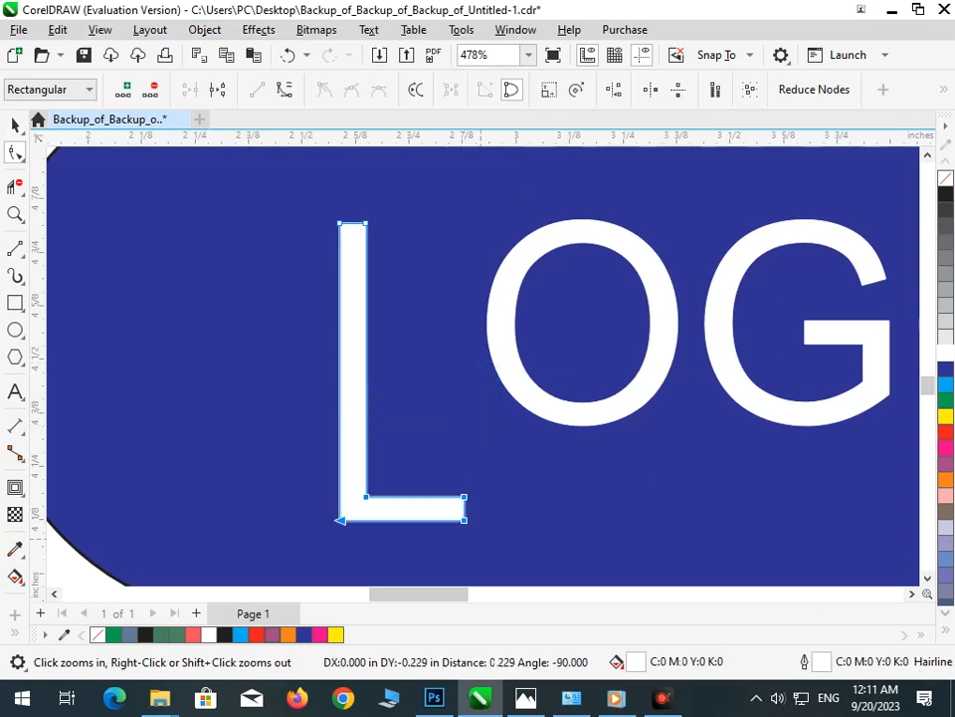
Extend the foot of the L sideways beneath the other letters to underline the text through the final N.
left_click_drag(411, 439, 556, 570)
key("F3")
scroll(321, 345, "up", 2)
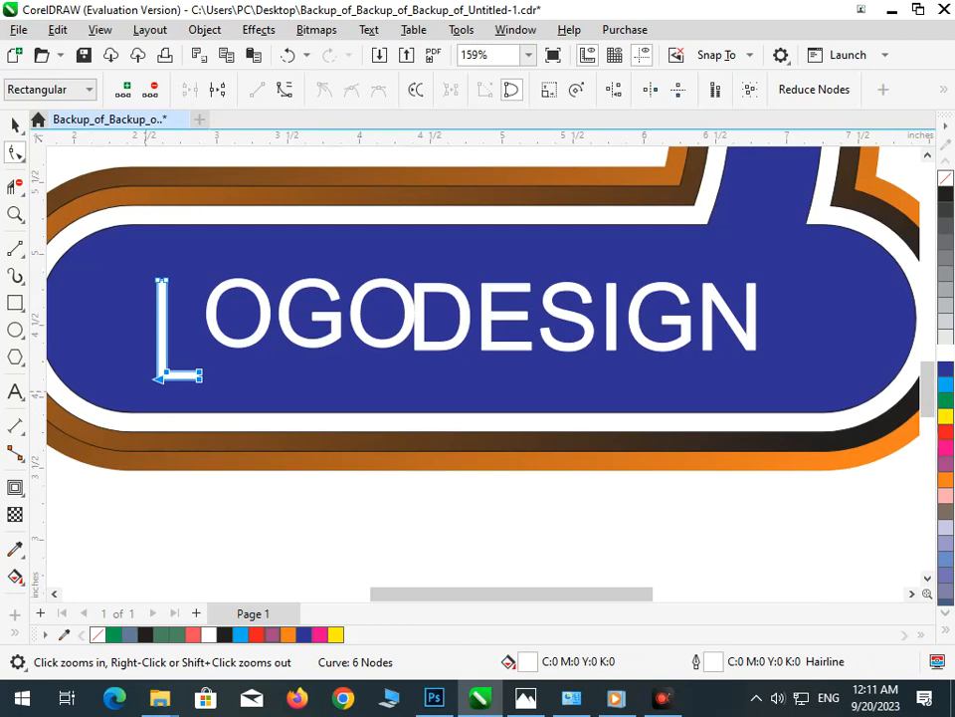
left_click_drag(220, 352, 755, 371)
key("F3")
left_click_drag(402, 353, 510, 427)
key("F4")
left_click(15, 125)
left_click(187, 551)
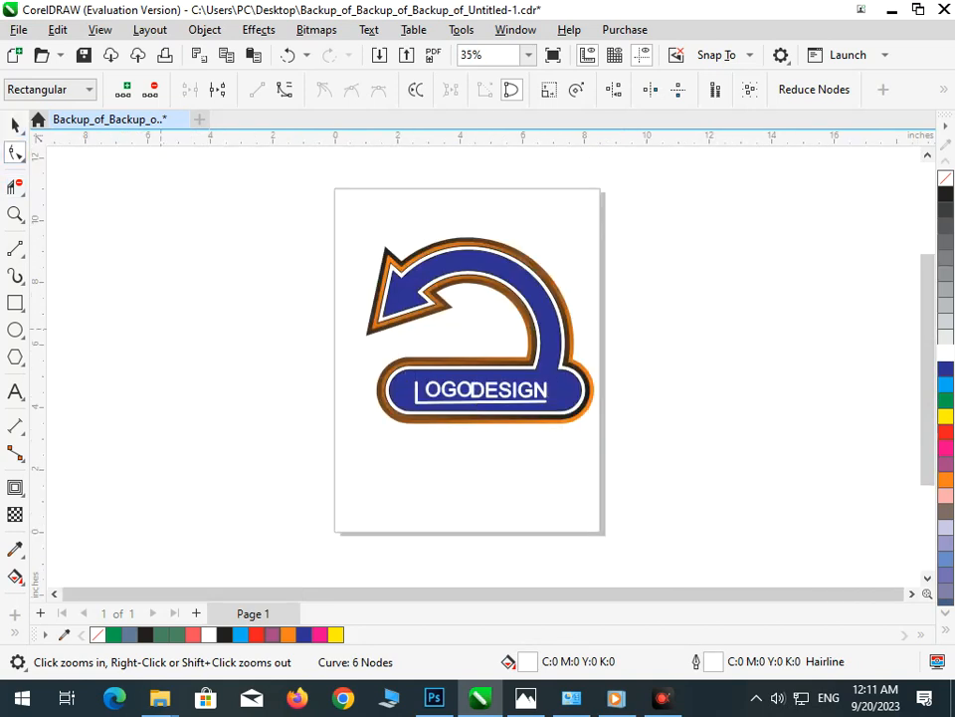
Fill the central arrow-and-bar shape with yellow.
key("z")
left_click_drag(293, 215, 671, 442)
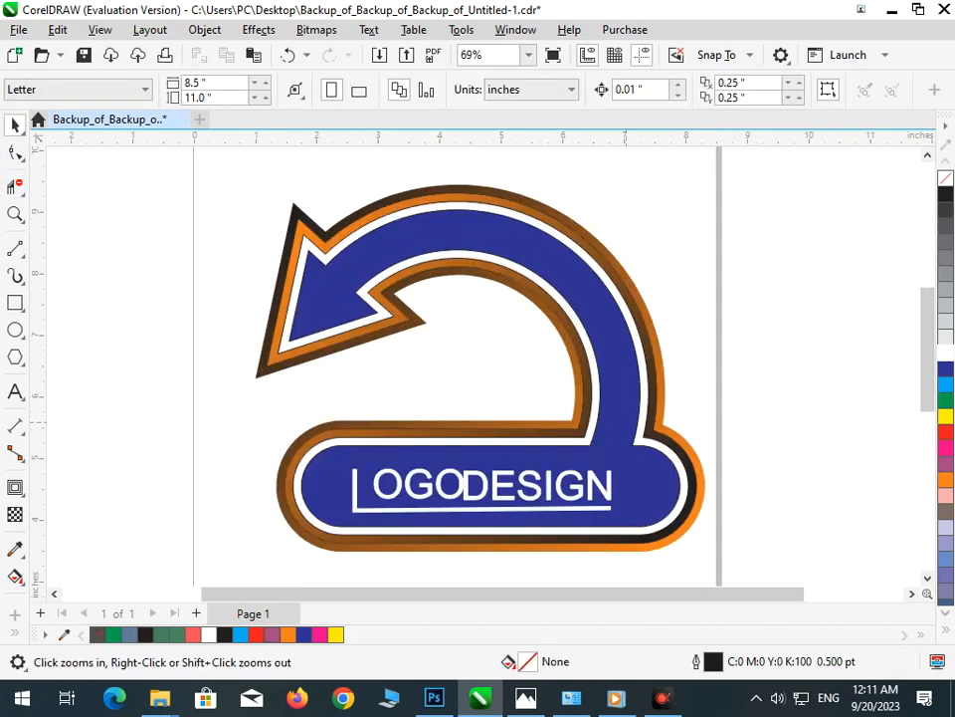
left_click(628, 402)
left_click(947, 416)
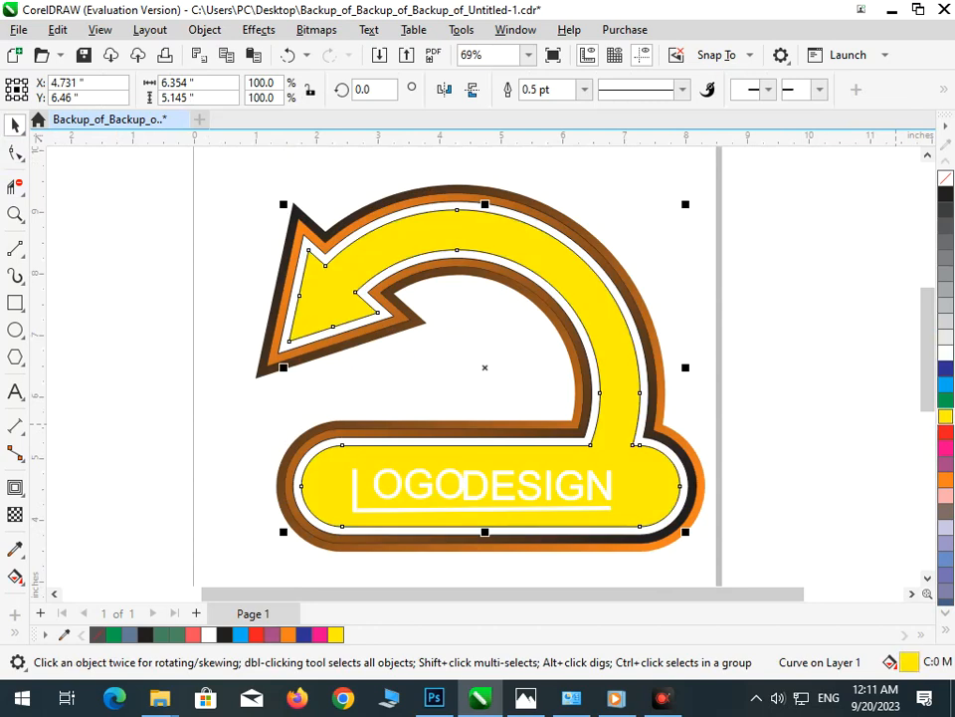
key("Escape")
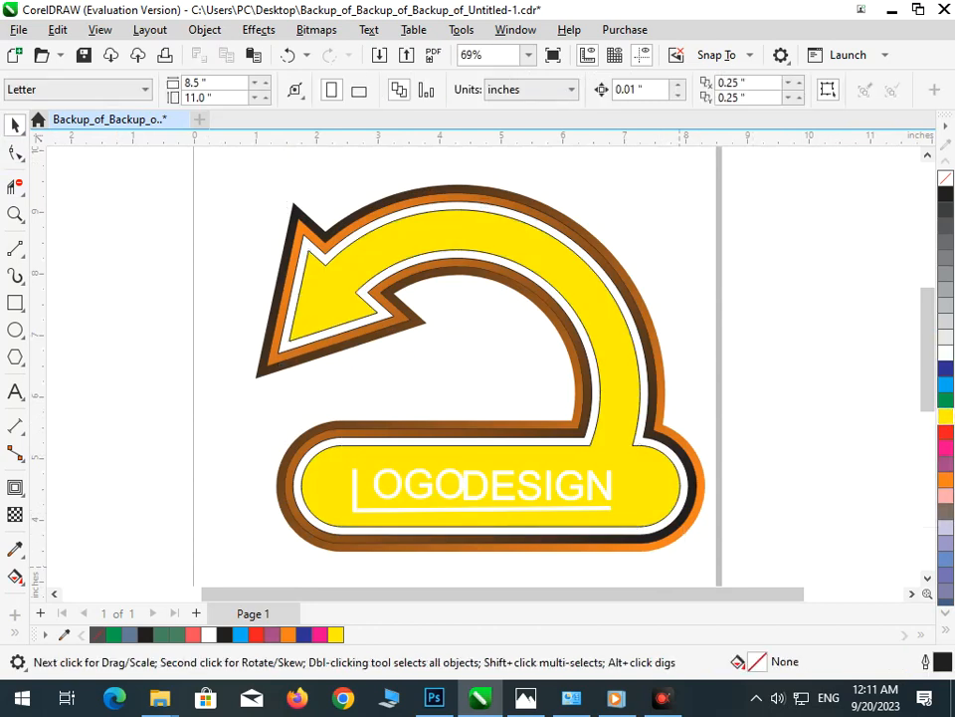
Fill all the lettering on the bar, including the underlining L, with black.
left_click_drag(348, 479, 335, 447)
left_click(947, 194)
key("Escape")
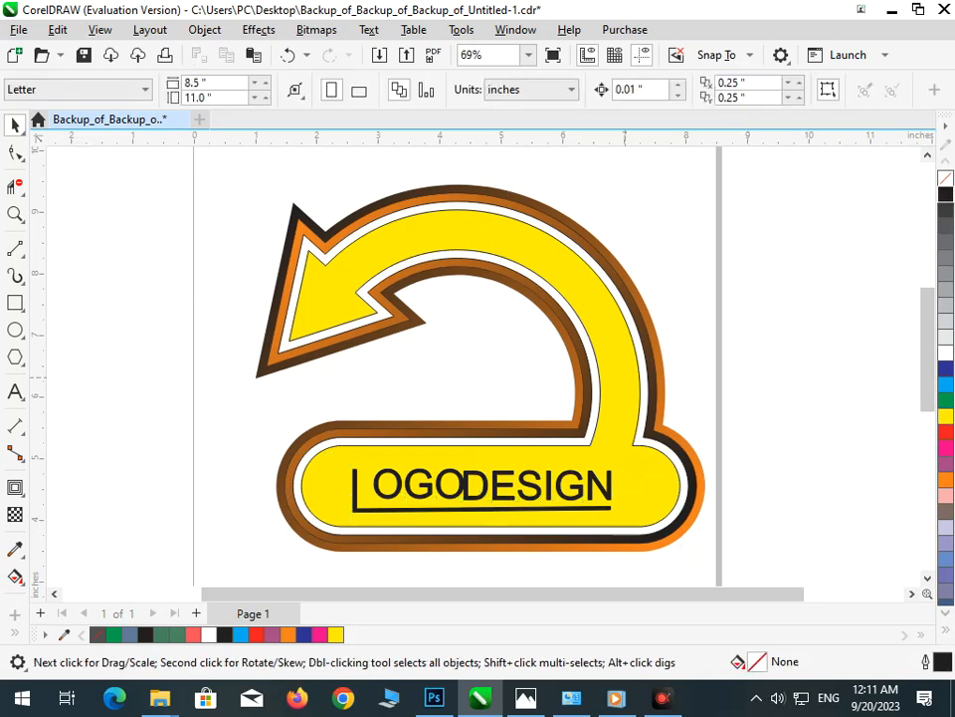
Fill the central arrow-and-bar shape with dark blue.
left_click(640, 380)
left_click(947, 369)
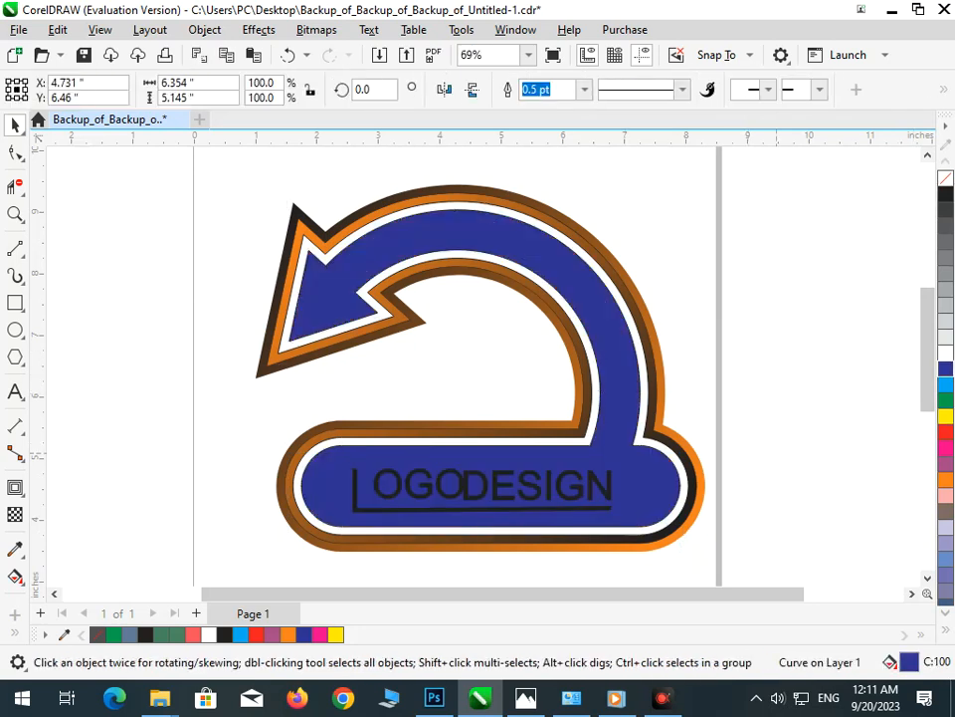
key("Escape")
Fill the central arrow-and-bar shape with muted purple.
left_click(661, 472)
left_click(945, 464)
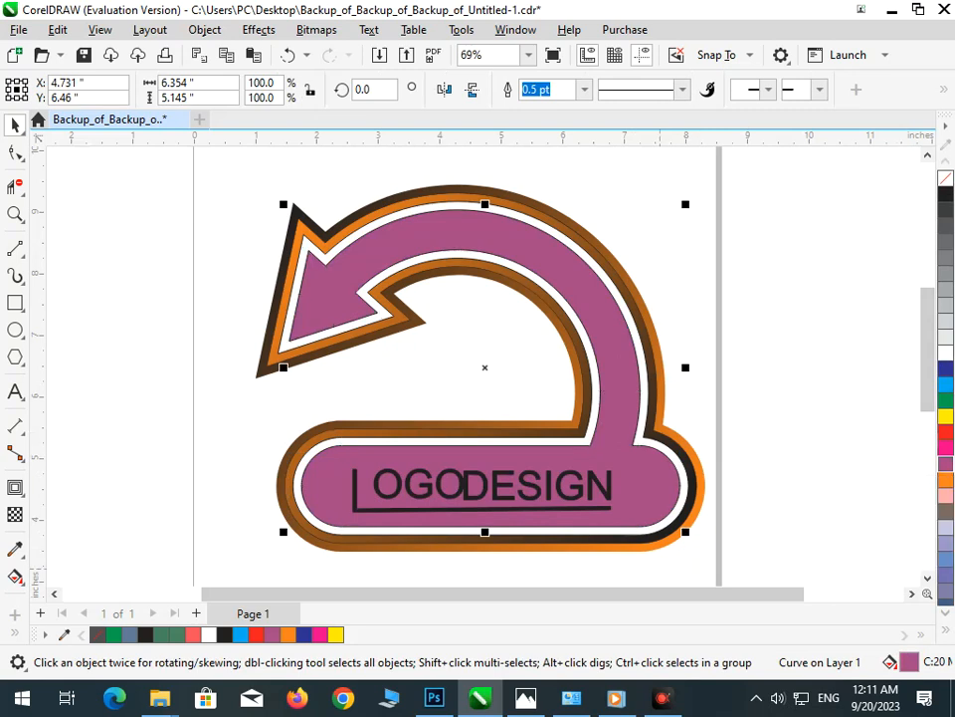
left_click(652, 565)
Recolor all the lettering on the bar, trying red and settling on white.
left_click_drag(652, 565, 261, 360)
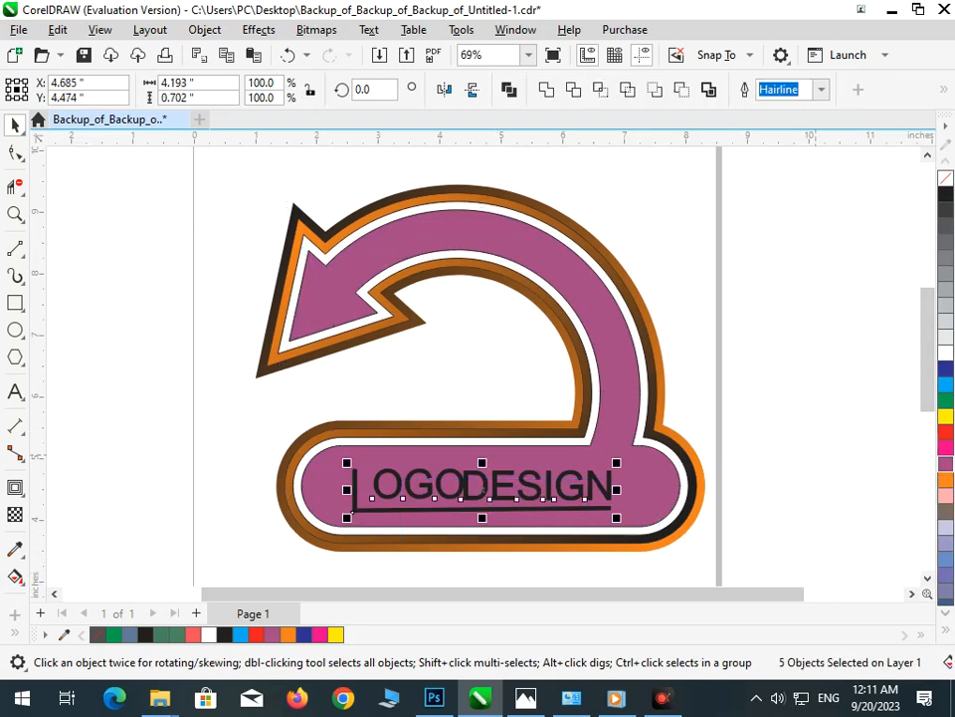
left_click(945, 448)
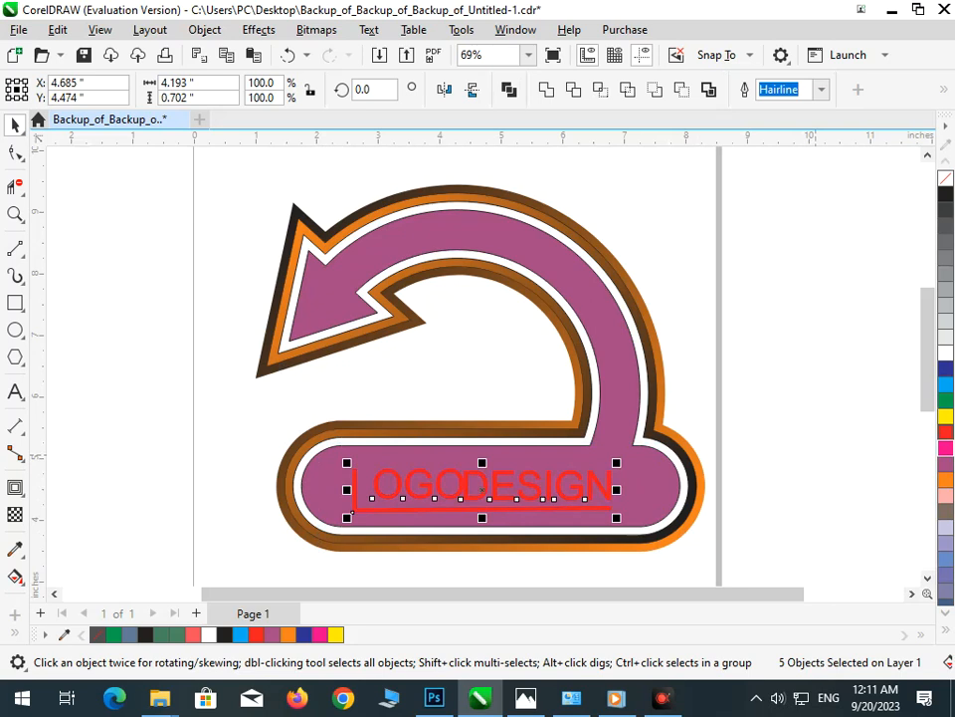
left_click(945, 352)
left_click(806, 478)
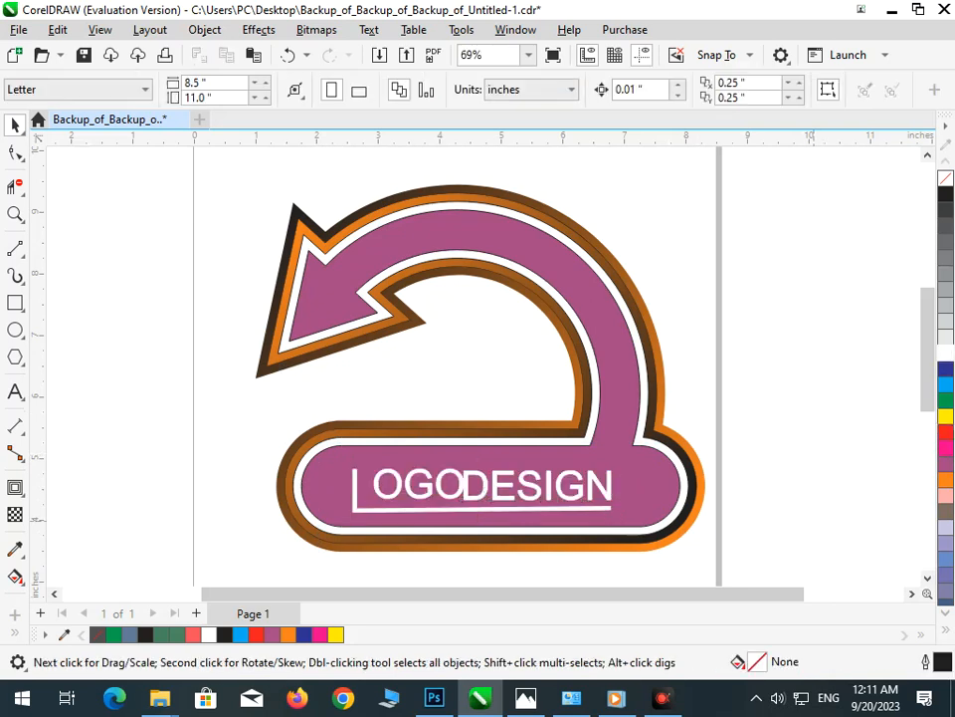
Recolor the white contour layer around the purple shape, trying yellow and settling on light blue.
scroll(543, 468, "down", 1)
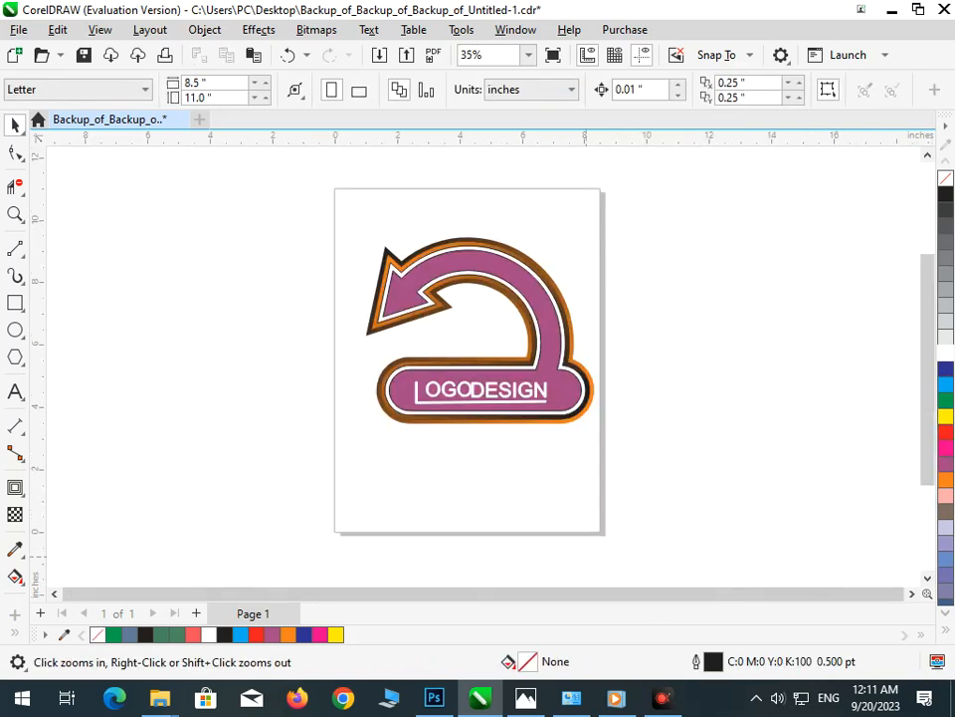
left_click_drag(286, 244, 616, 426)
right_click(673, 490)
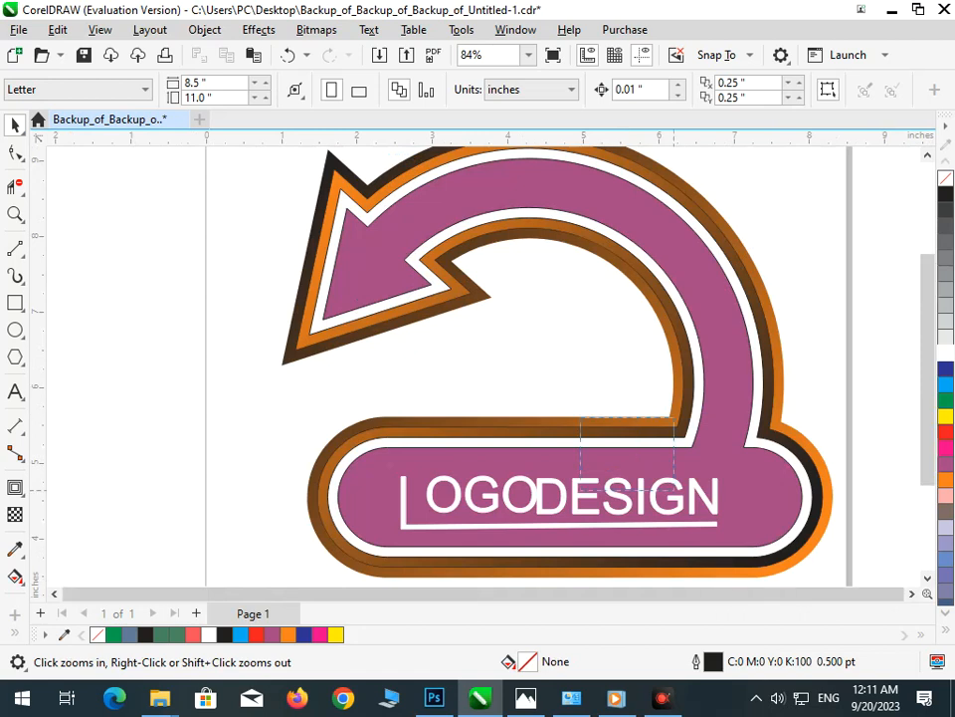
left_click(575, 401)
left_click(584, 418)
scroll(585, 418, "up", 3)
left_click_drag(510, 353, 470, 399)
key("ctrl+z")
left_click(946, 416)
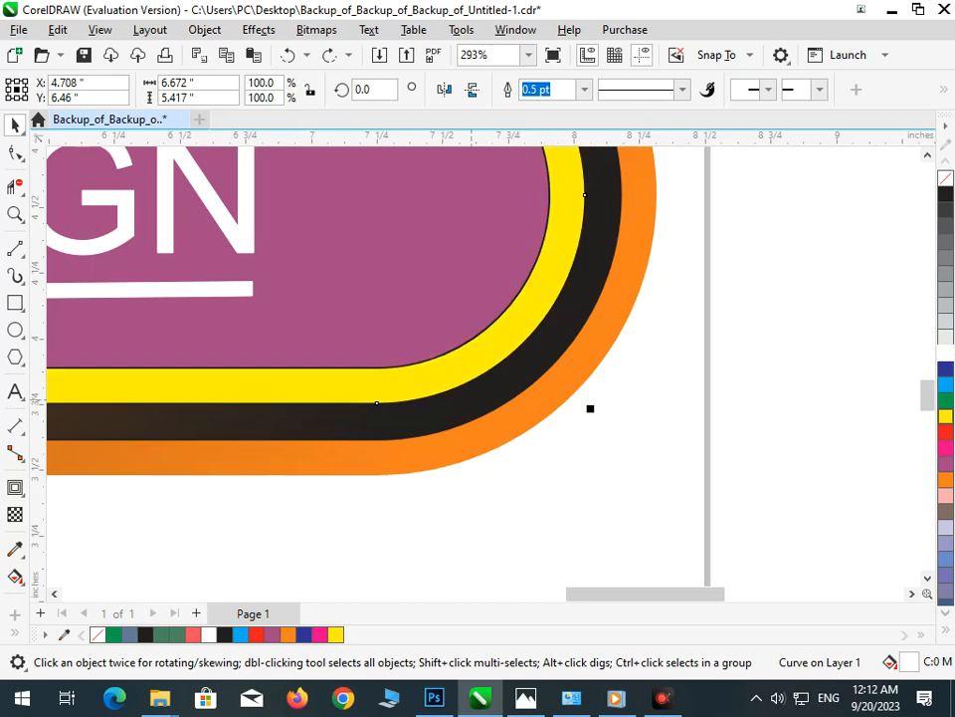
scroll(586, 413, "down", 3)
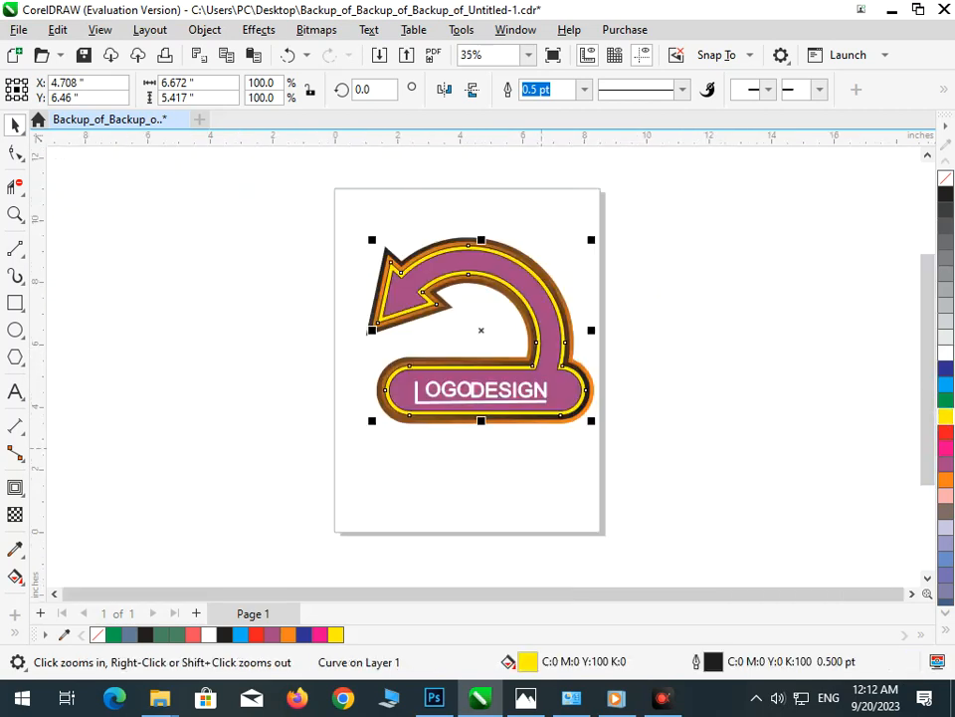
left_click(945, 384)
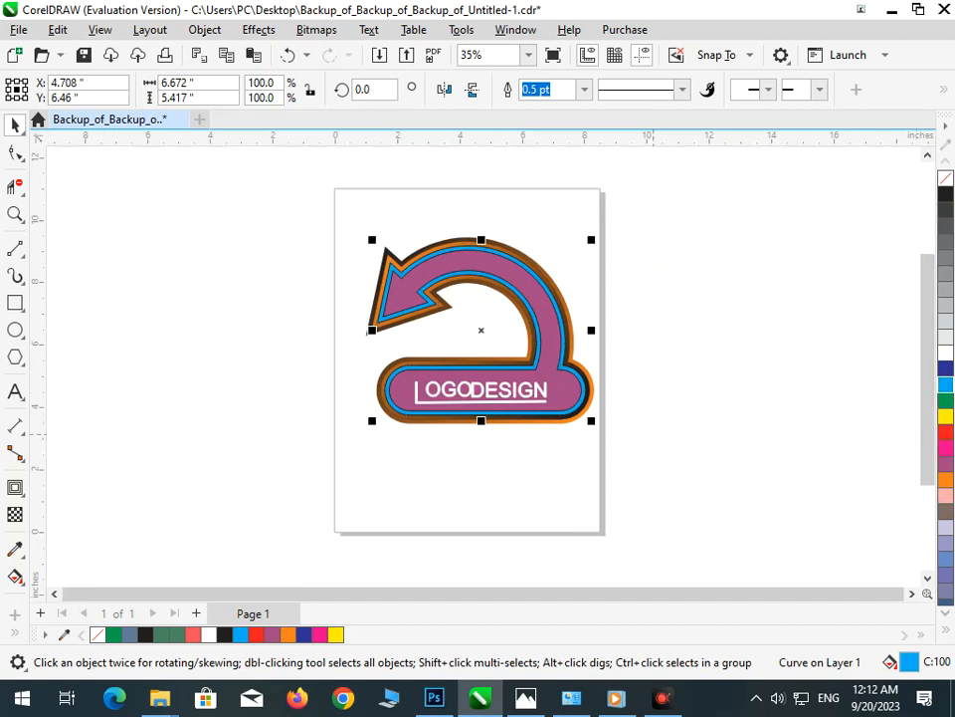
Enlarge all the lettering on the bar from its center to about 4.69 by 0.79 inches.
left_click(559, 488)
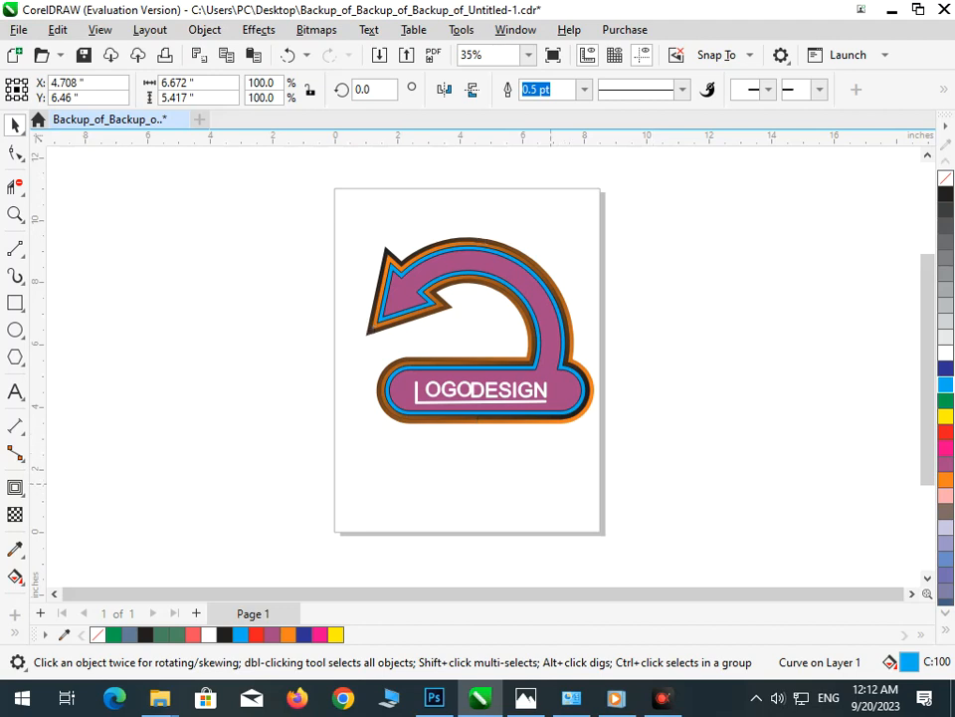
left_click_drag(574, 462, 371, 368)
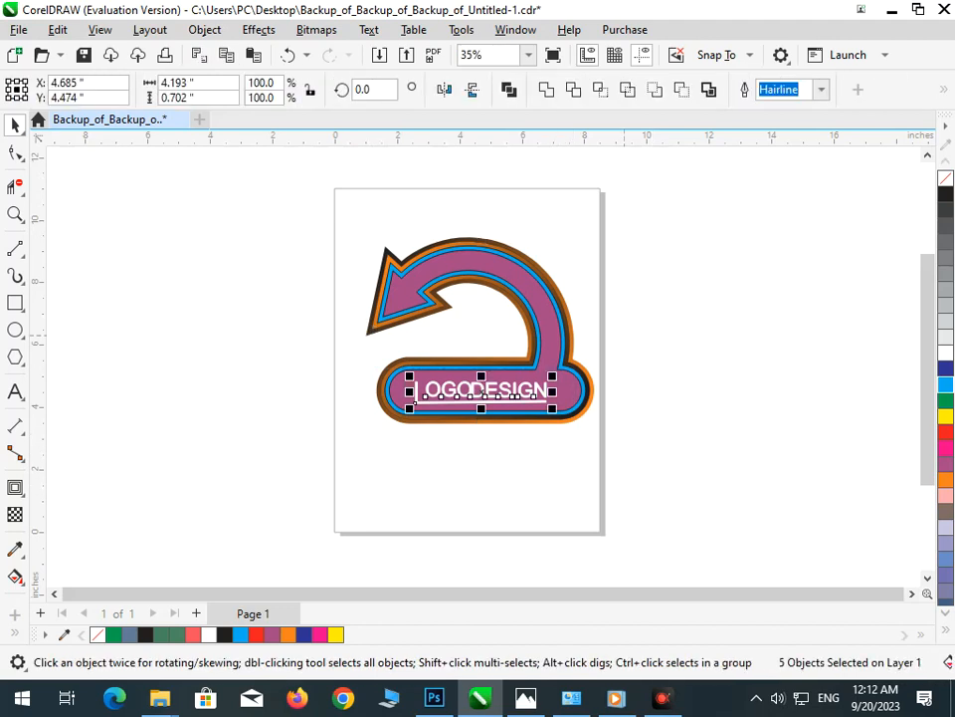
left_click_drag(552, 407, 559, 410)
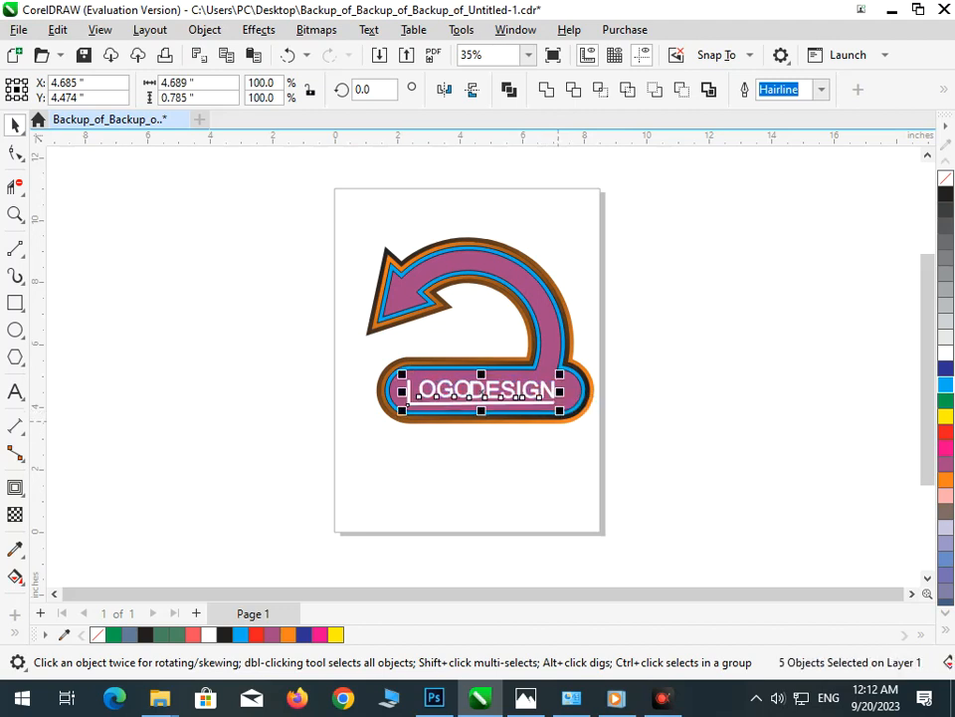
Give the lettering a 2.0 pt outline placed behind the fill and scaling with the object.
key("F12")
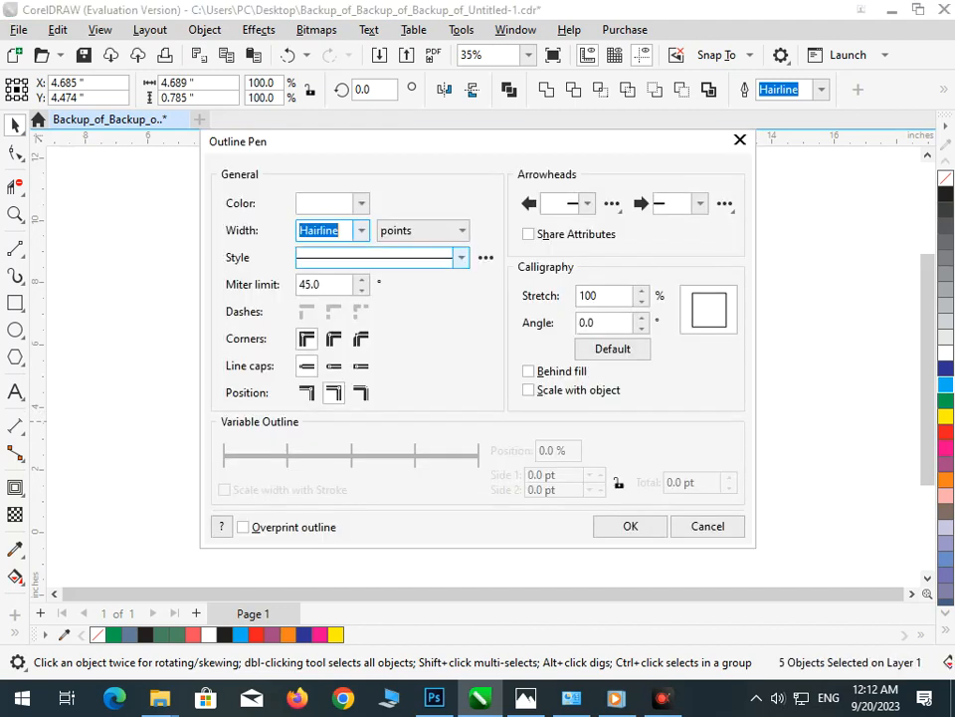
key("alt+Down")
key("Down")
key("Down")
key("Down")
key("Down")
key("Down")
key("Down")
key("Return")
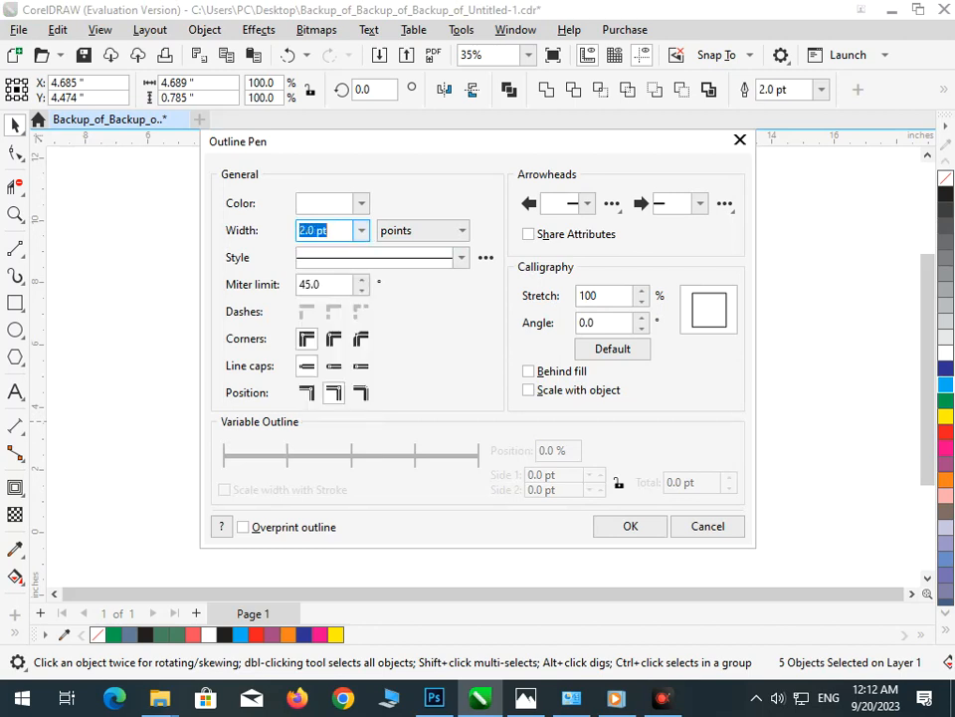
key("alt+b")
key("alt+s")
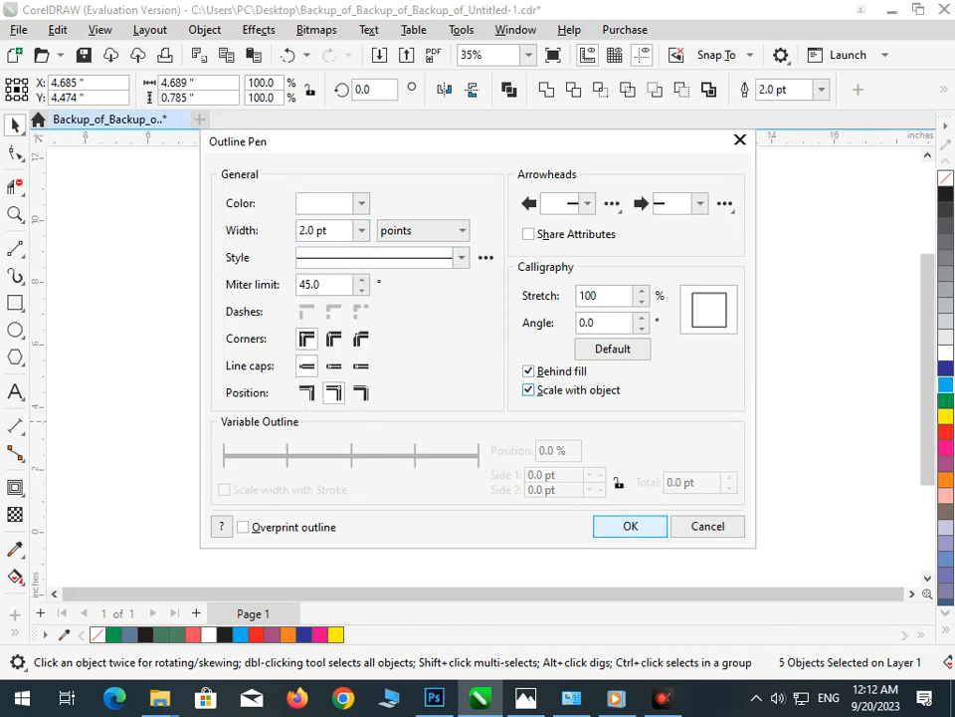
key("Return")
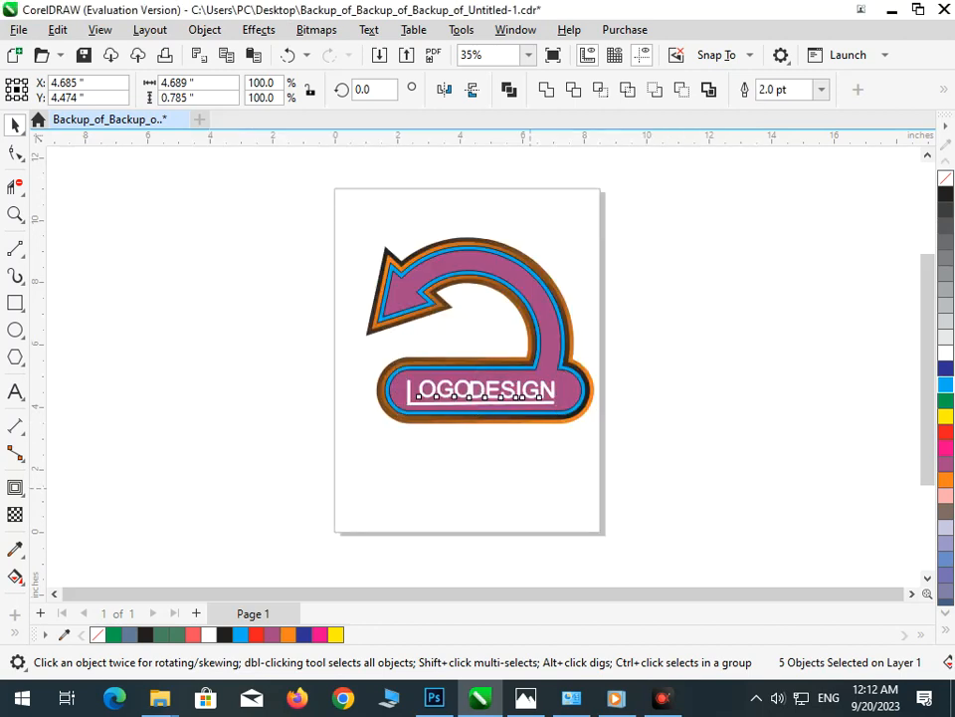
Thicken the lettering's outline to two preset widths above 2.0 pt.
key("F12")
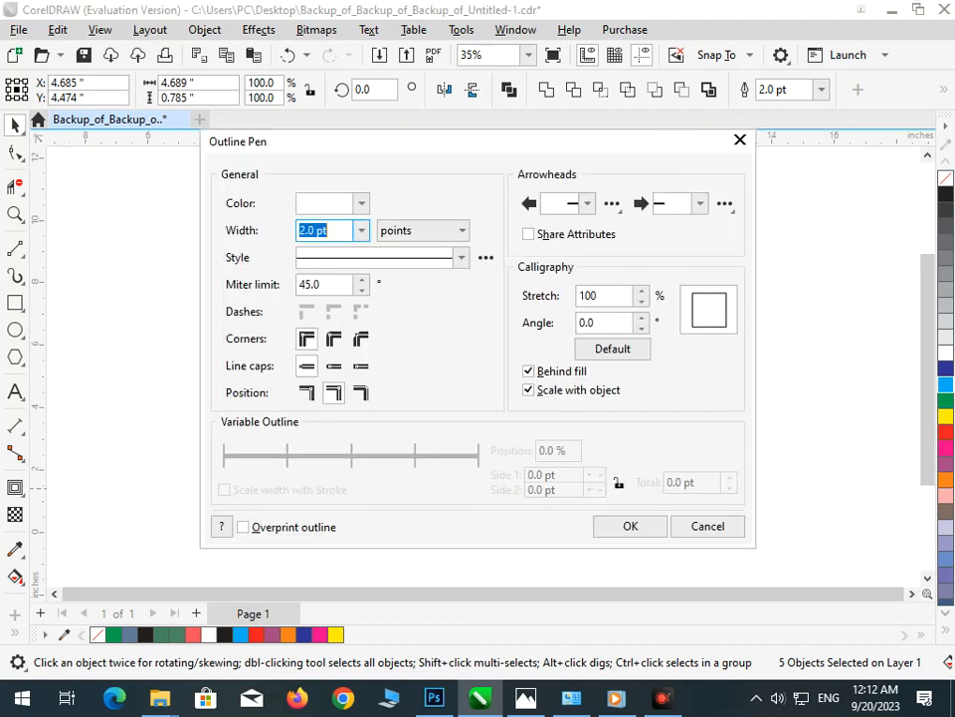
key("alt+Down")
key("Down")
key("Down")
key("Return")
key("Return")
key("Escape")
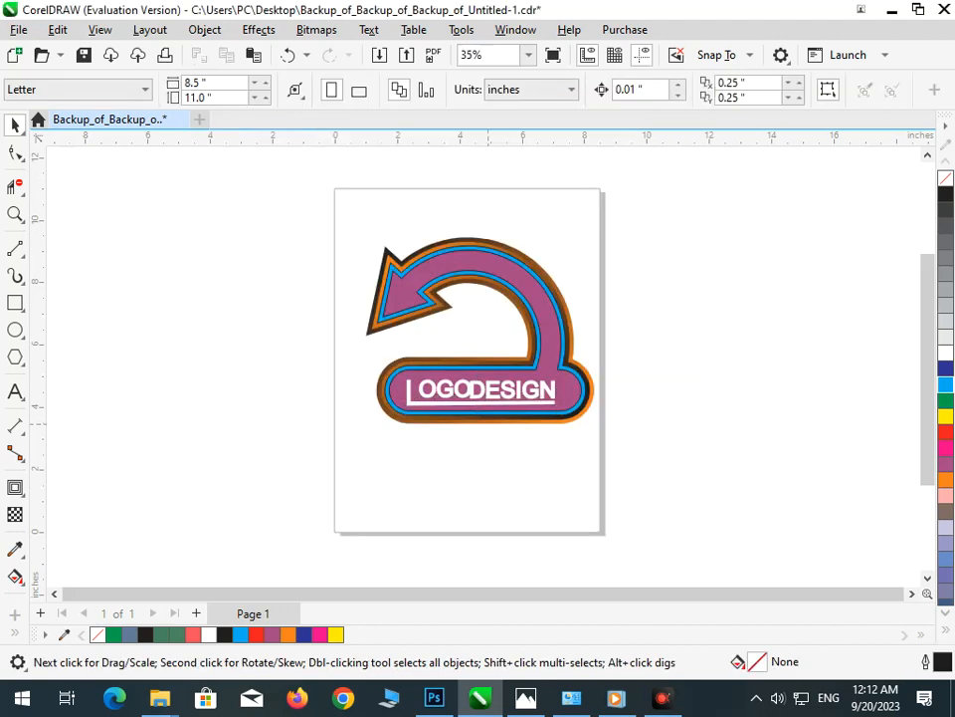
Move the word DESIGN right to open a gap after the first word, and nudge the letters OGO slightly right.
mouse_move(618, 452)
left_mouse_down()
mouse_move(420, 367)
mouse_move(459, 338)
left_mouse_up()
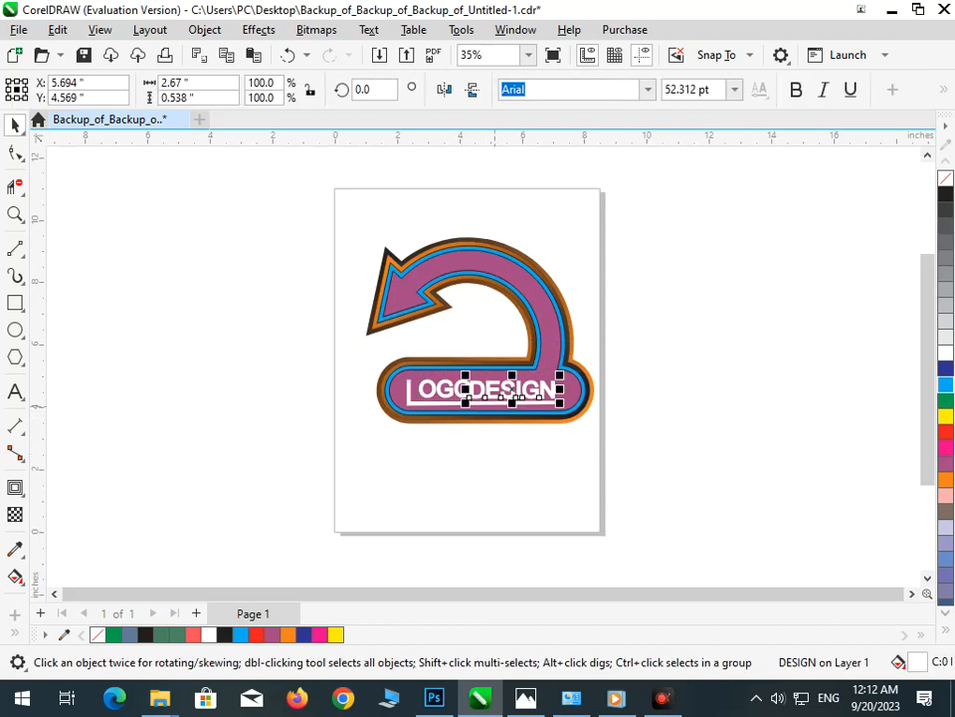
left_click_drag(495, 397, 503, 396)
key("Escape")
mouse_move(408, 340)
left_mouse_down()
mouse_move(464, 403)
mouse_move(482, 404)
left_mouse_up()
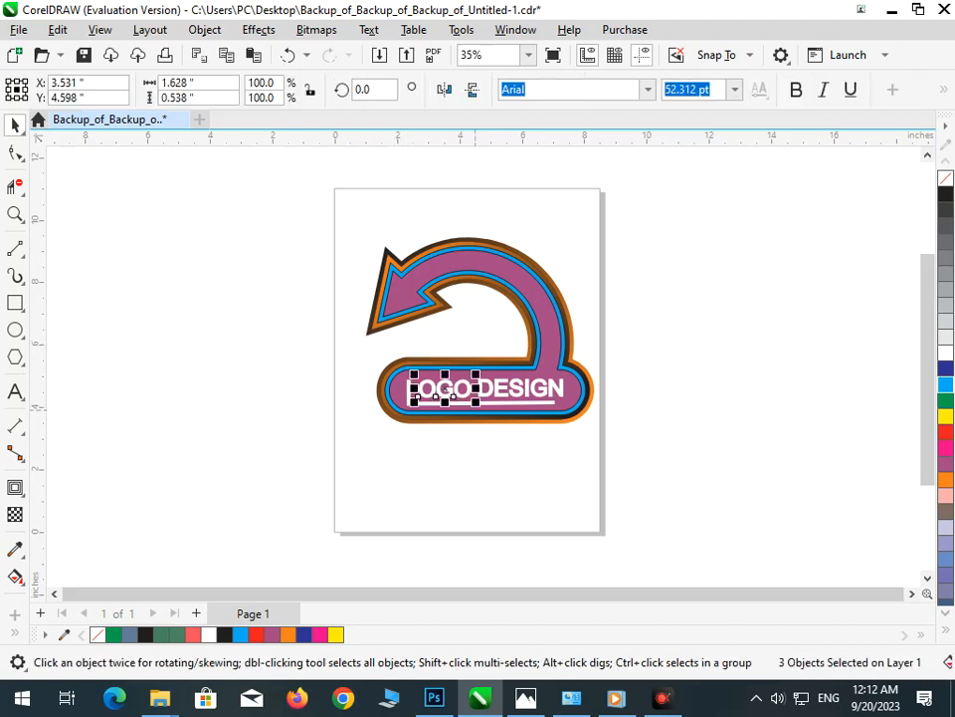
key("Right")
key("Escape")
Nudge the word DESIGN slightly up and left to line it up with the letters OGO.
left_click_drag(469, 335, 575, 408)
key("Up")
key("Up")
key("Left")
key("Up")
key("Escape")
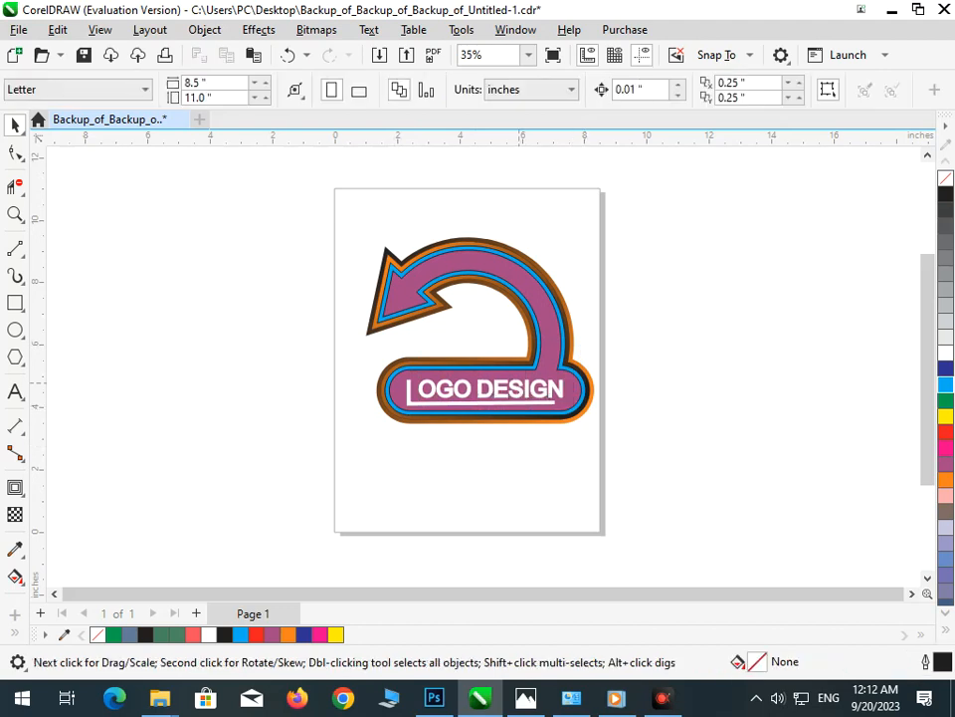
Extend the end of the L-shaped white underline by its nodes so it reaches the end of the word DESIGN.
key("F2")
left_click_drag(460, 344, 728, 485)
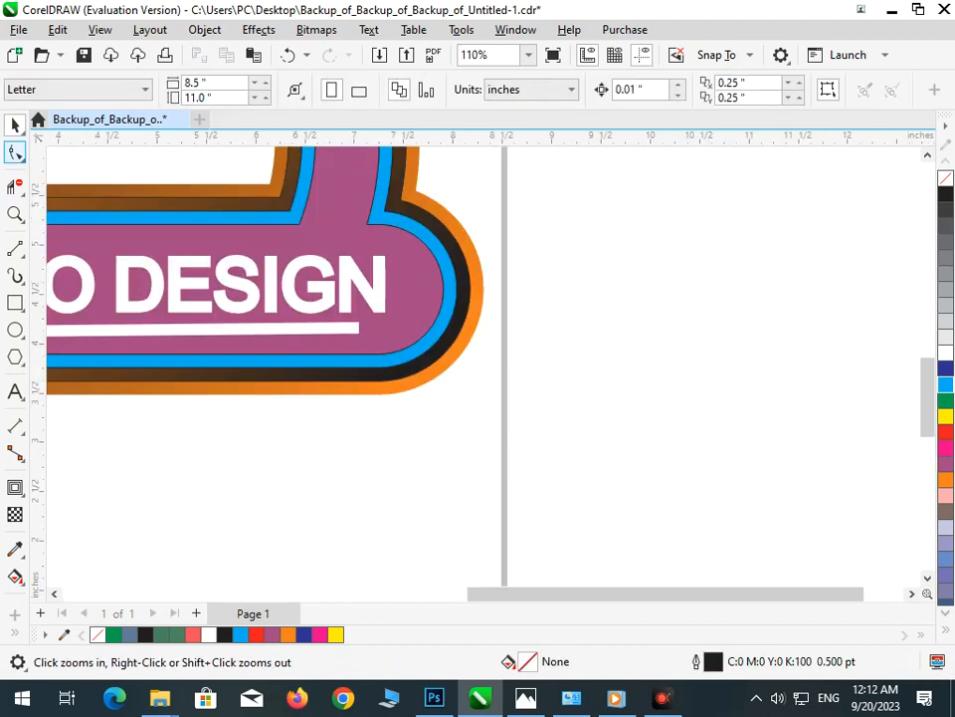
left_click(15, 152)
left_click(340, 328)
left_click_drag(390, 402, 392, 329)
left_click(287, 349)
key("F3")
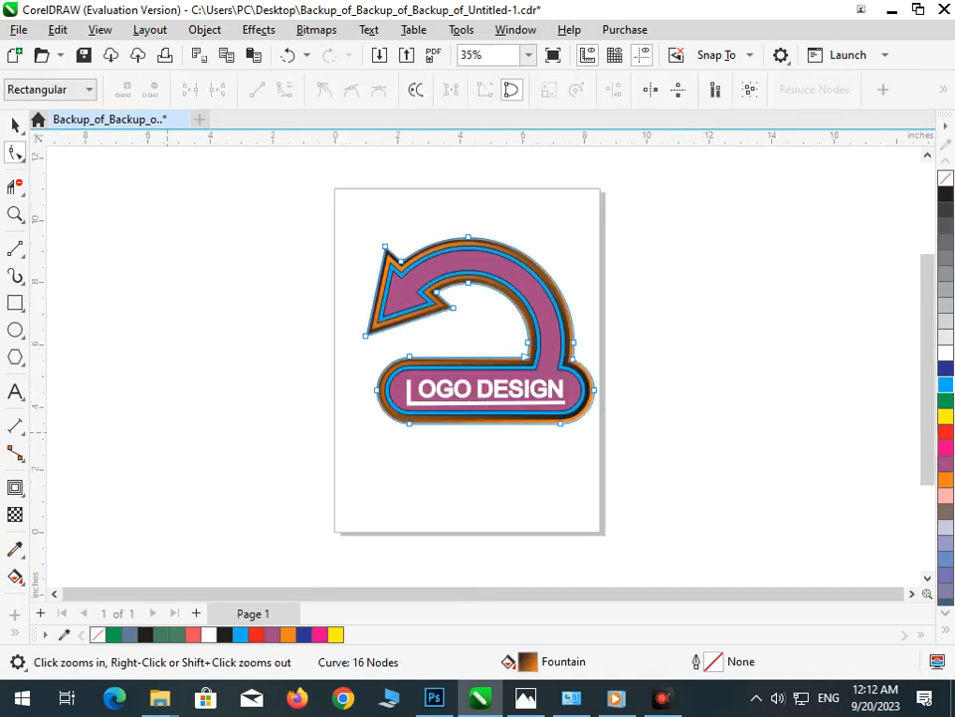
left_click(15, 126)
left_click(199, 393)
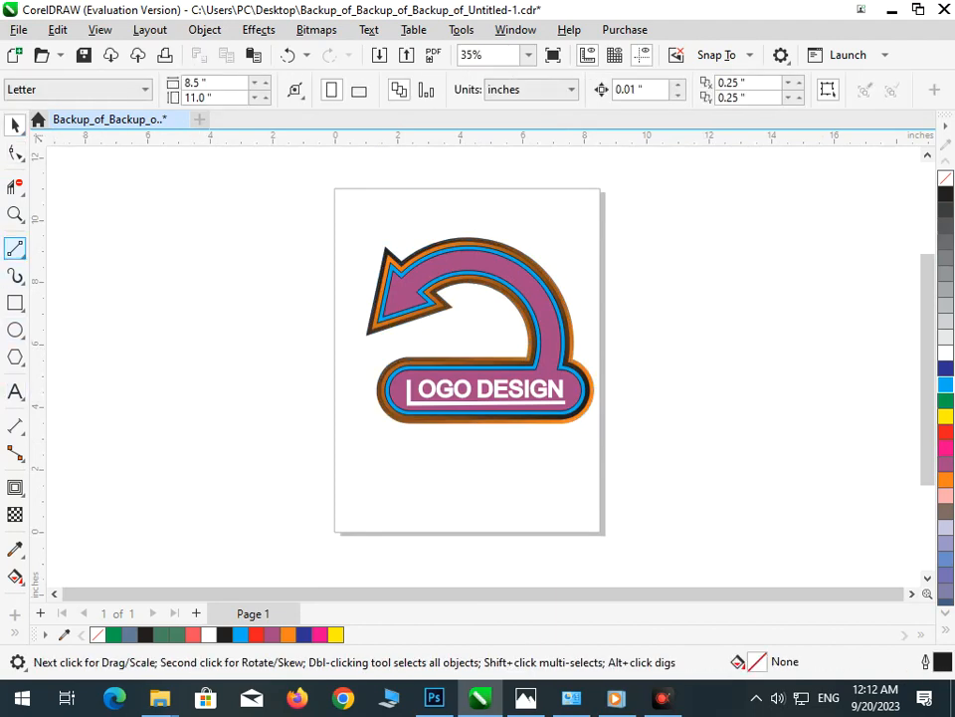
Draw a straight line between the two inner nodes where the purple arrowhead meets the curved shaft.
left_click(15, 249)
scroll(423, 314, "up", 2)
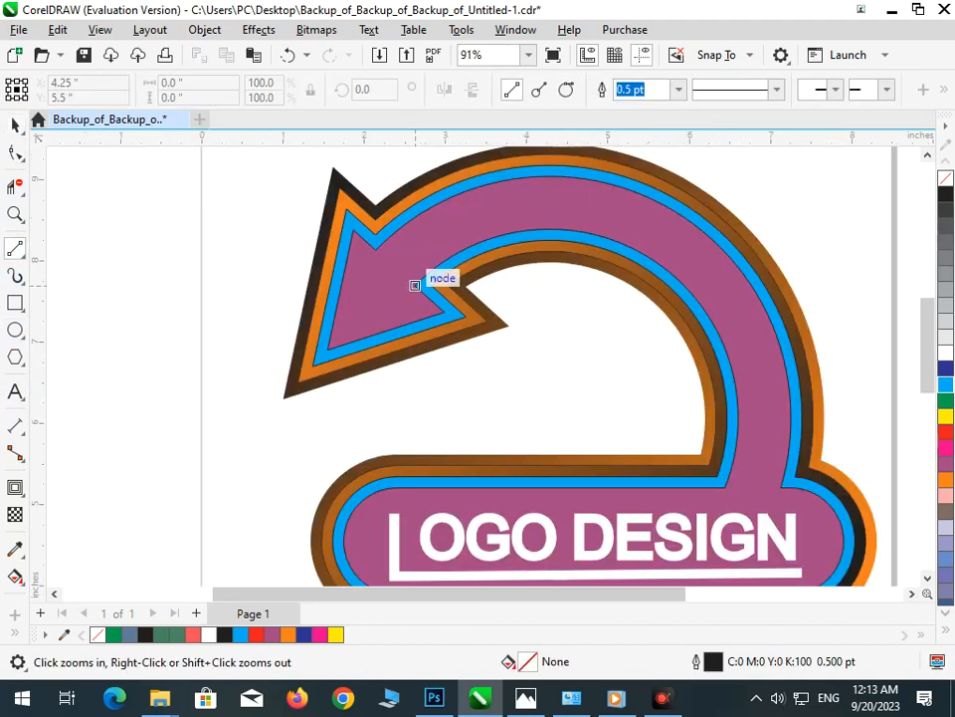
left_click(415, 286)
left_click(377, 246)
Smart Fill the enclosed arrowhead region, trying yellow and settling on black.
left_click(15, 577)
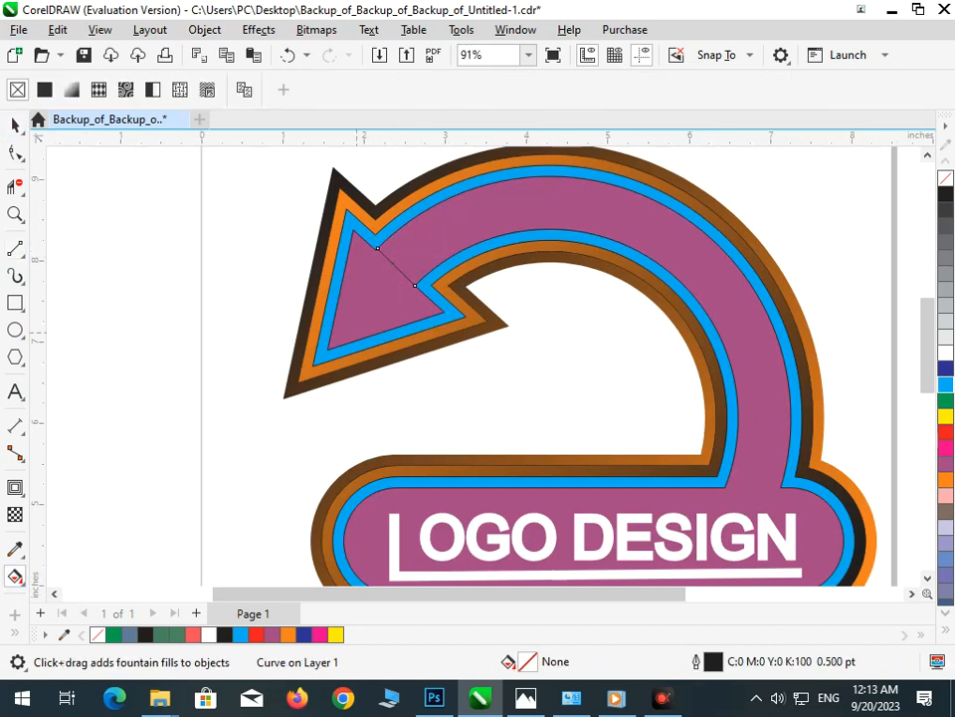
left_click(15, 578)
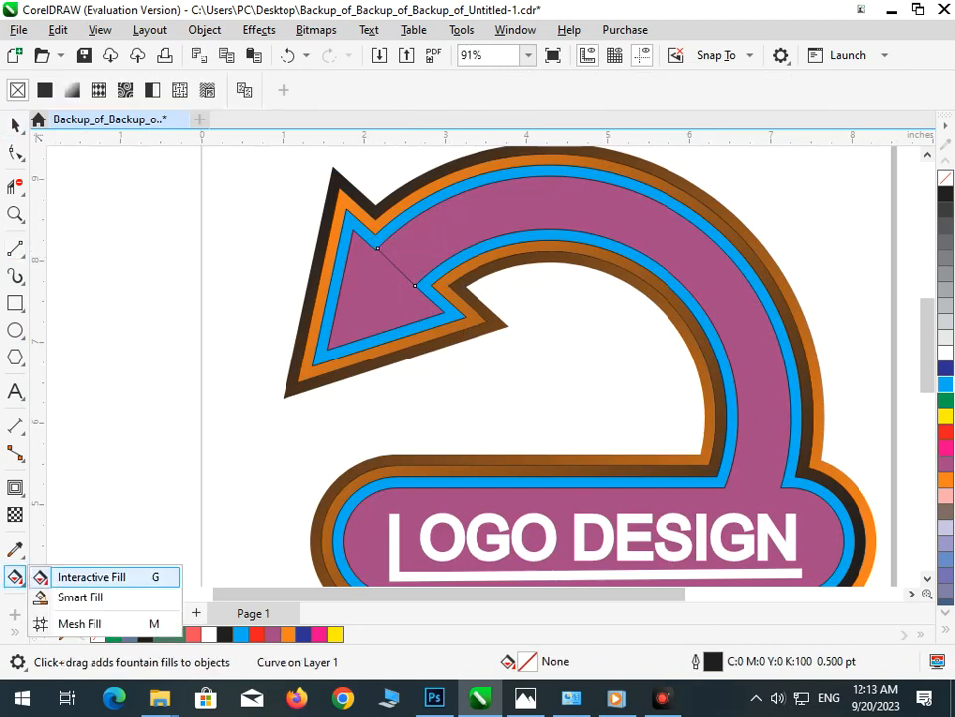
left_click(79, 597)
left_click(383, 298)
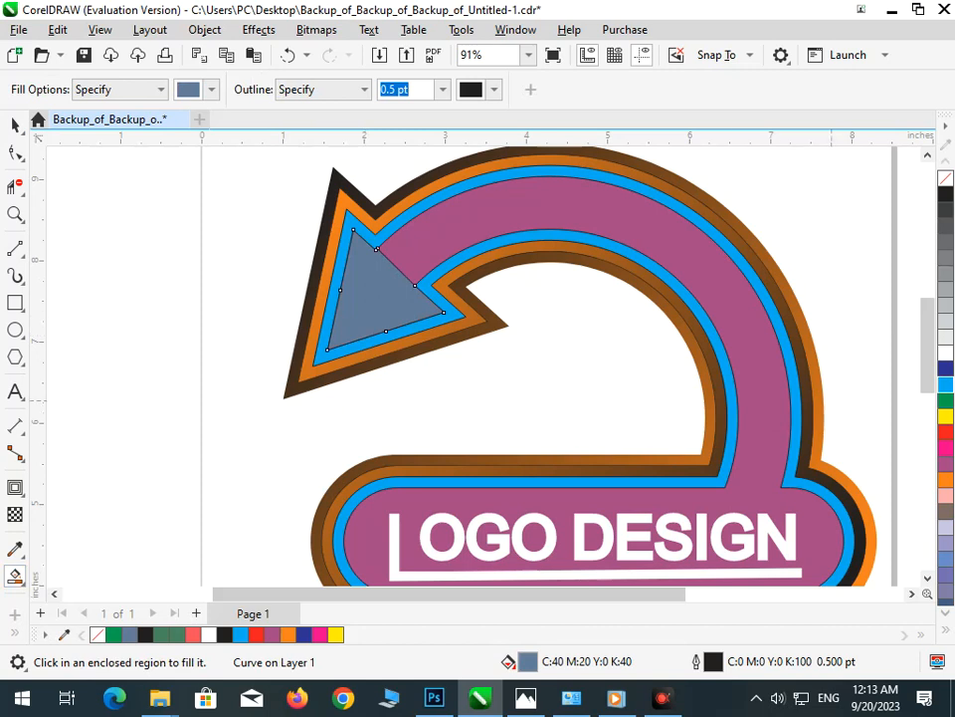
left_click(946, 417)
scroll(532, 347, "down", 2)
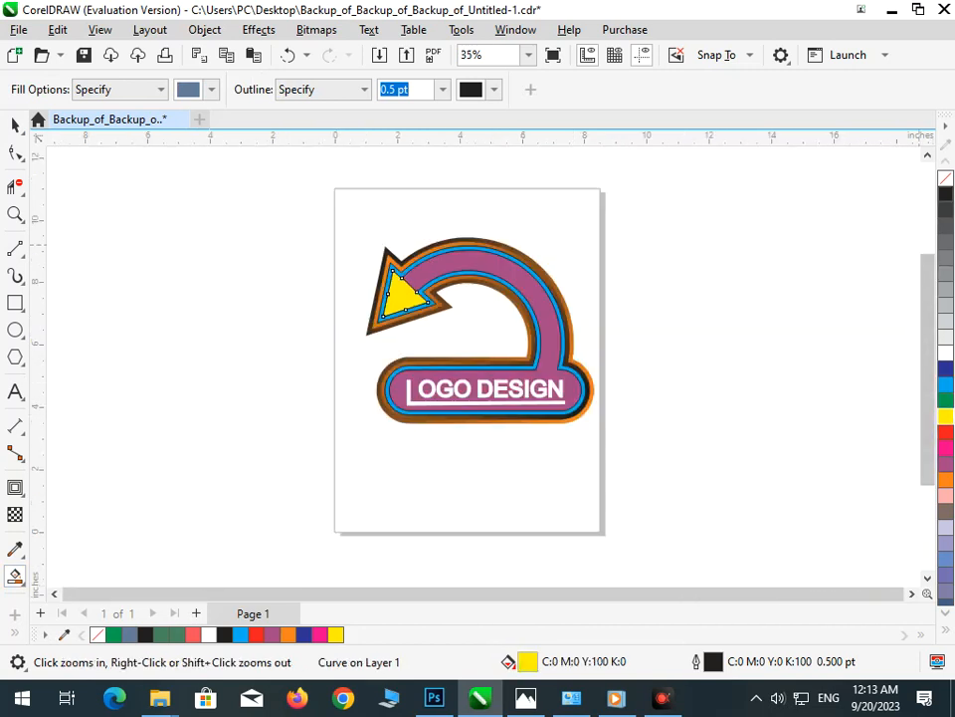
left_click(945, 194)
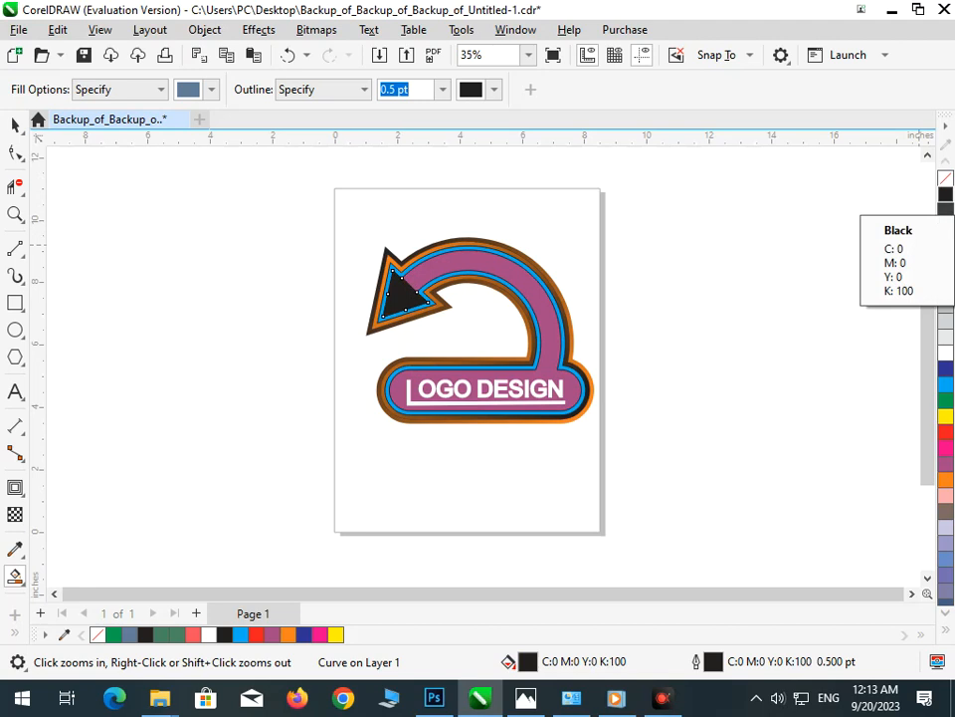
left_click(14, 126)
left_click(208, 343)
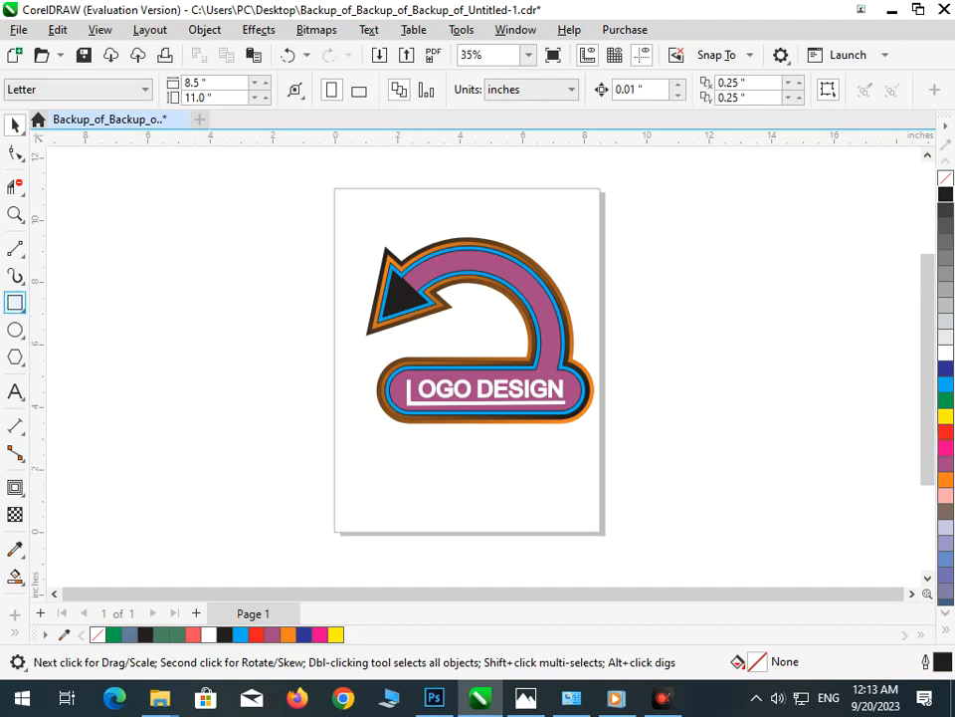
Draw a thin rectangle about 5.41 by 0.33 inches below the rounded bar and shift it slightly left.
left_click(15, 302)
left_click_drag(402, 435, 572, 444)
left_click(15, 126)
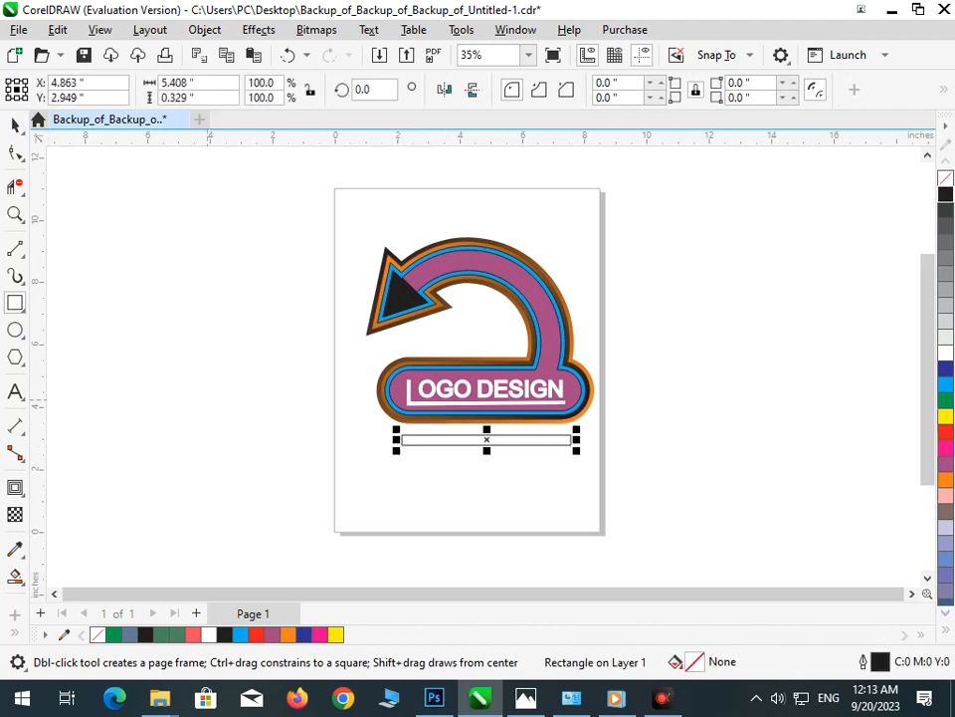
left_click(429, 430)
left_click_drag(429, 435, 427, 435)
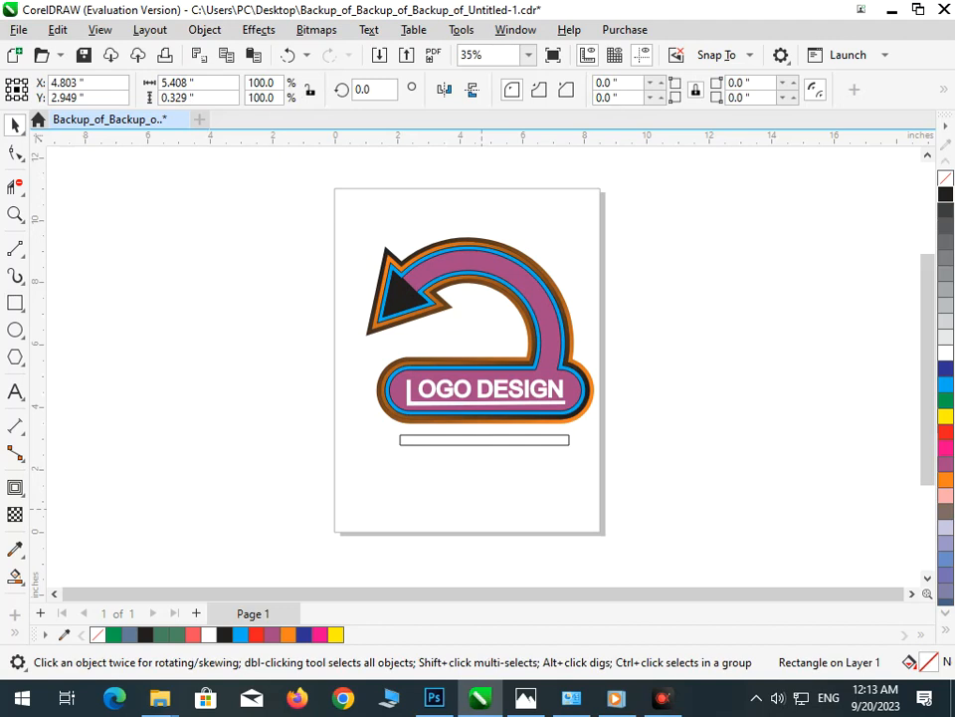
left_click(563, 428)
Draw a circle about 0.33 inches in diameter, matching the thin rectangle's height, near the rectangle's right end.
key("z")
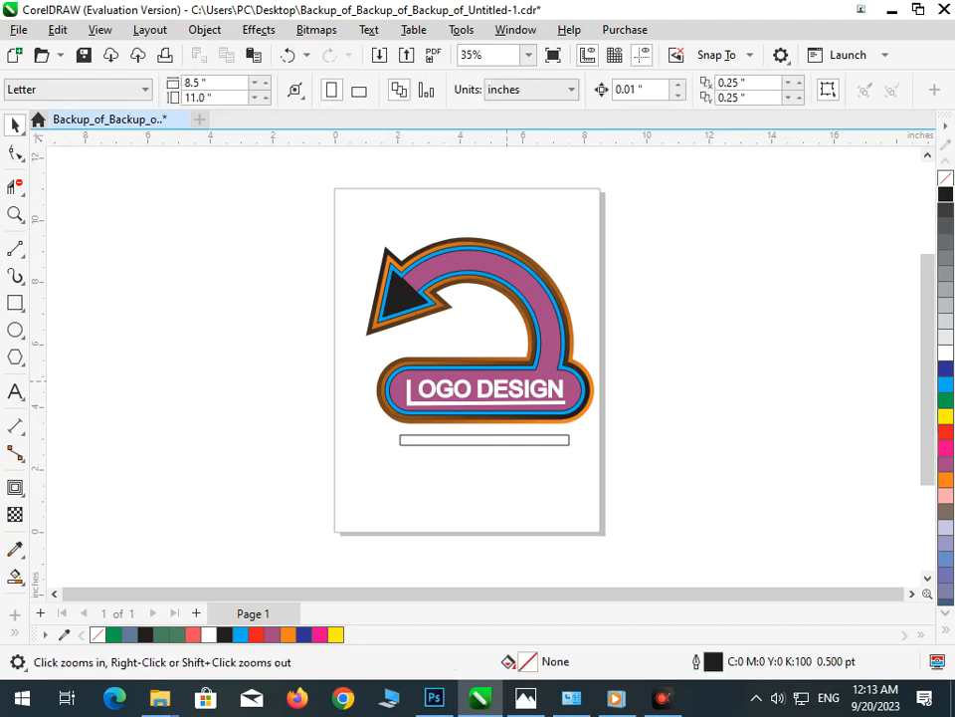
left_click(567, 439)
key("F7")
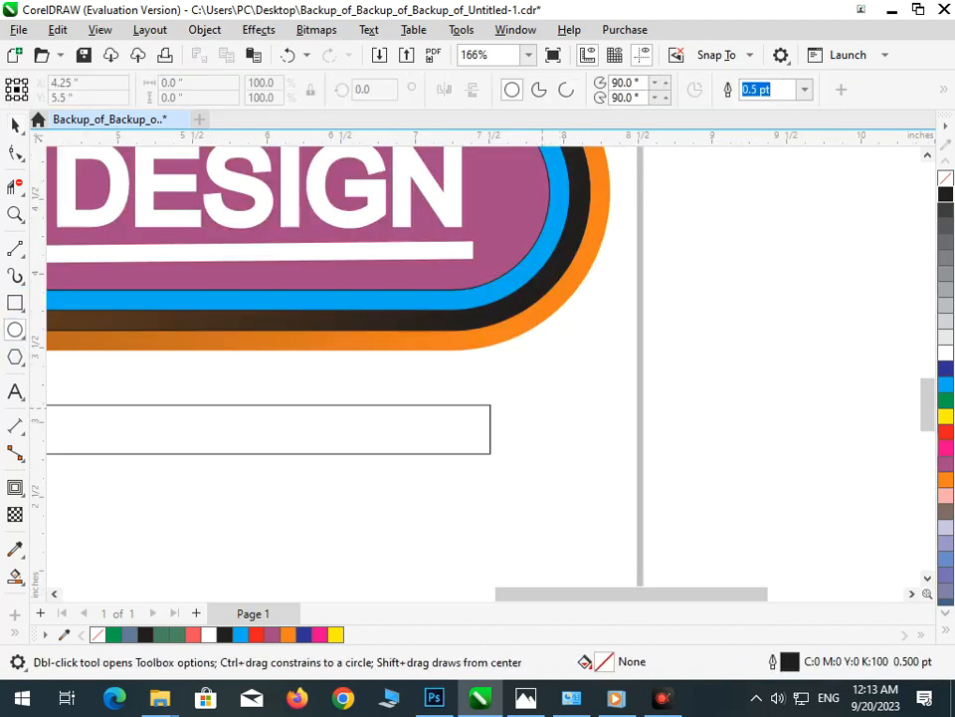
left_click_drag(410, 404, 458, 453)
key("space")
Move the small circle horizontally to just beyond the right end of the thin rectangle.
scroll(478, 349, "left", 5)
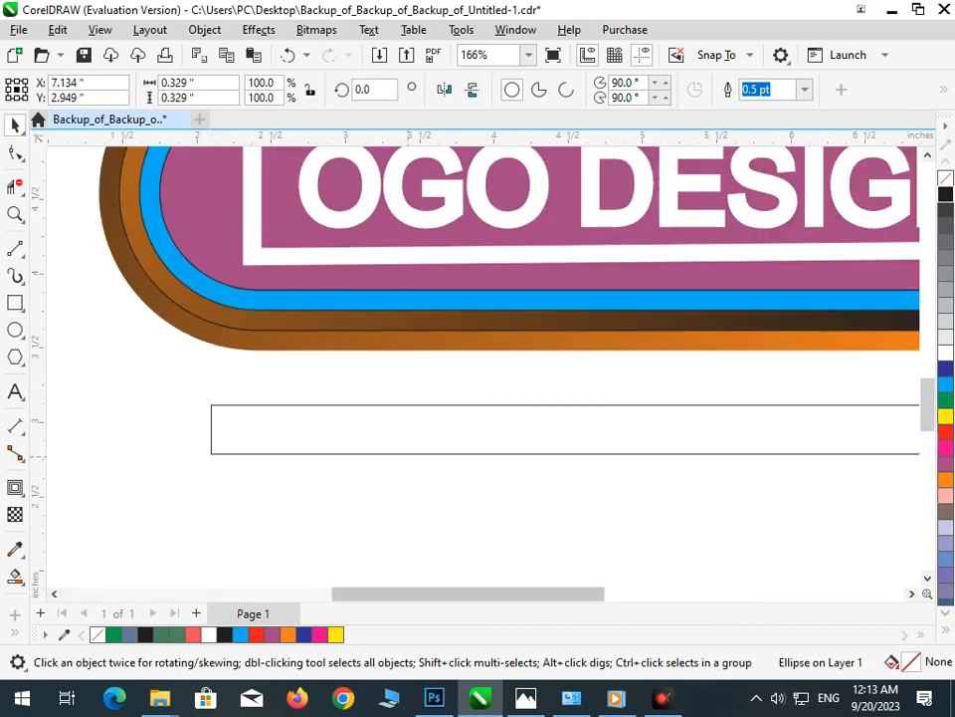
key("z")
key("F3")
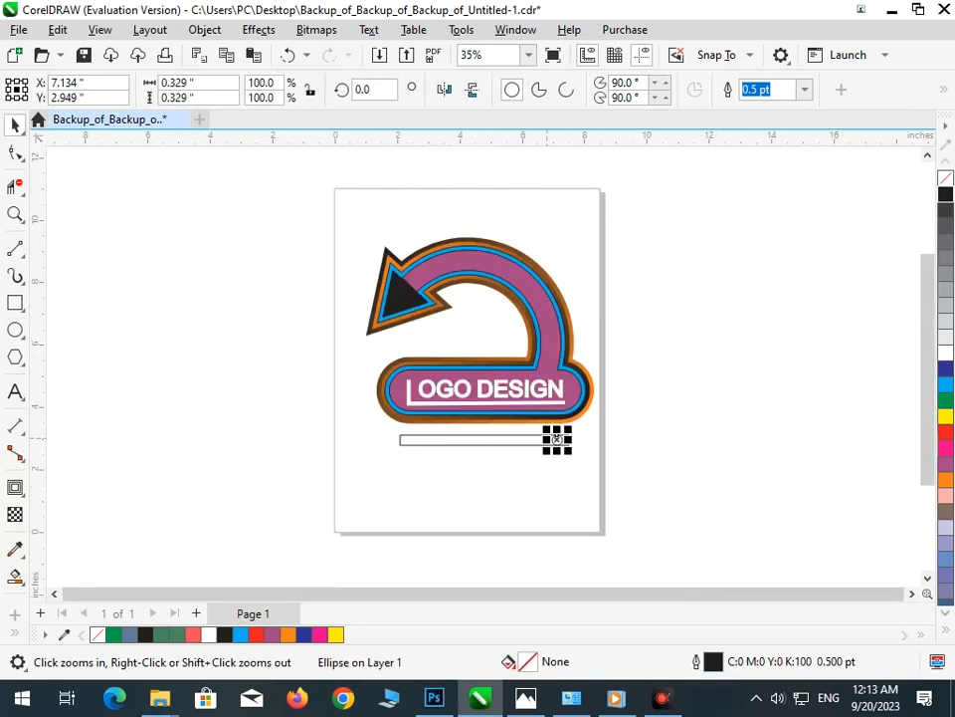
left_click(558, 438)
key("space")
left_click_drag(464, 381, 558, 379)
key("z")
key("F3")
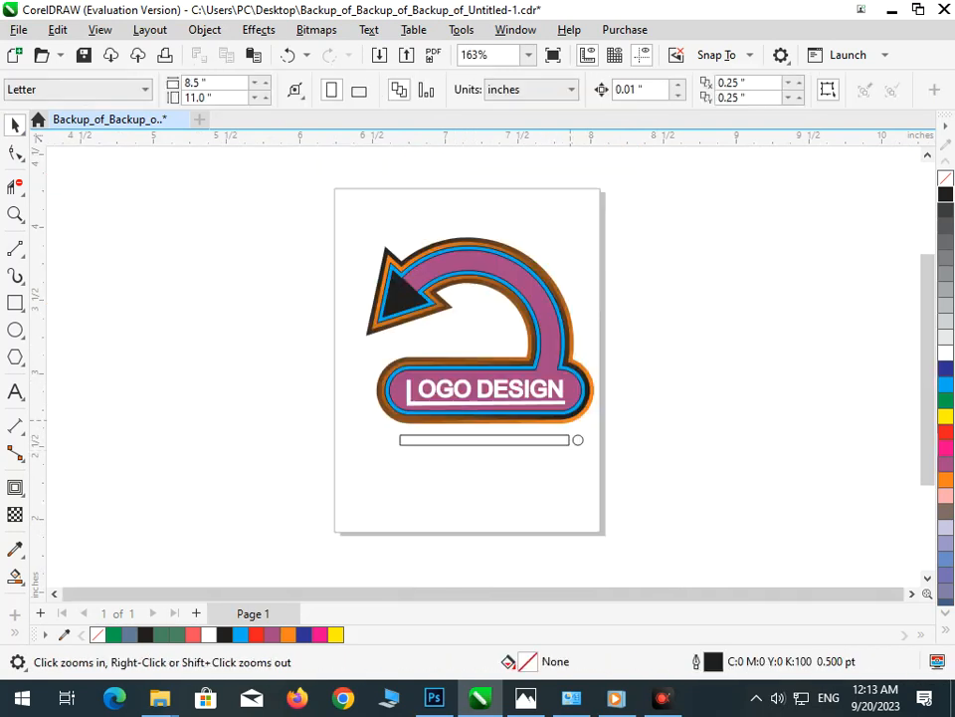
Fill the thin rectangle with purple and the small circle with black.
key("space")
left_click(485, 439)
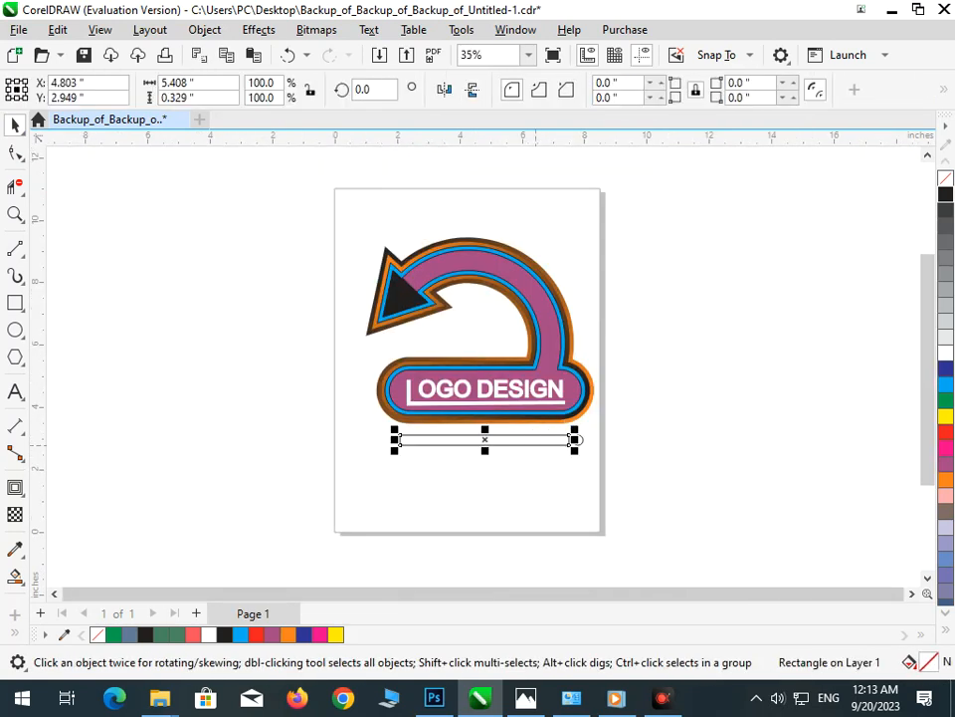
left_click(946, 463)
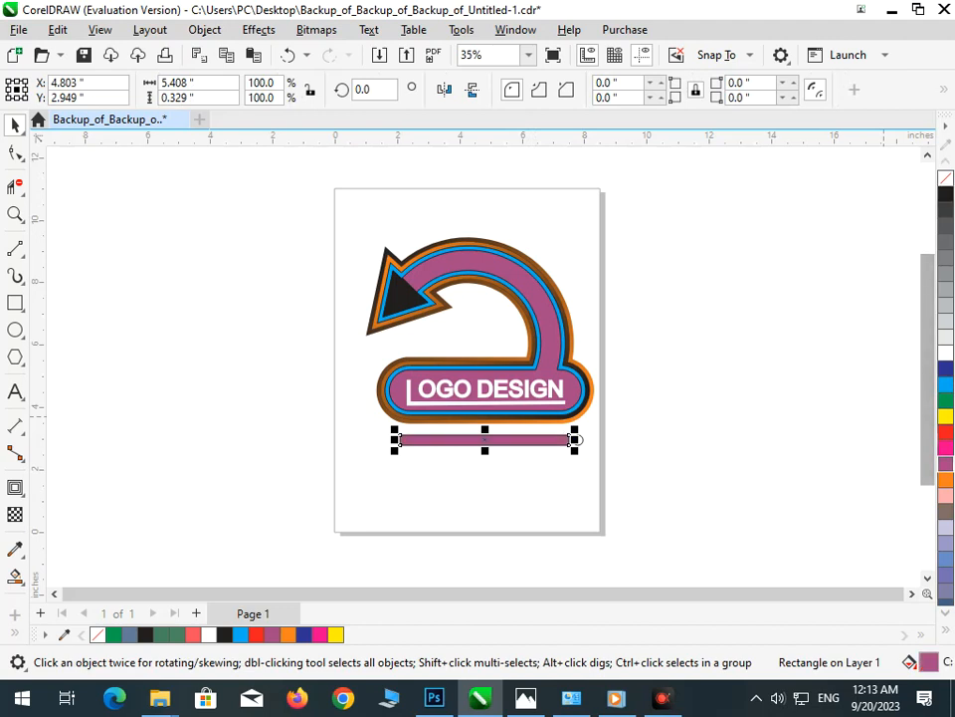
left_click(578, 439)
left_click(578, 439)
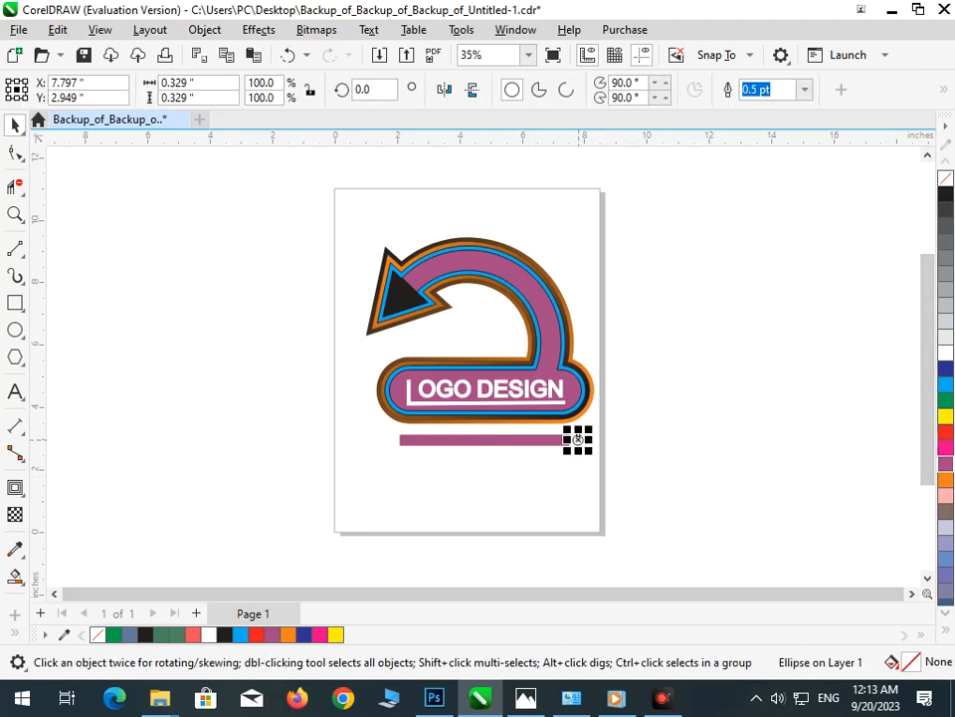
left_click(946, 194)
left_click(677, 546)
Nudge the purple strip and black circle together slightly up toward the rounded bar.
left_click_drag(637, 503, 631, 368)
left_click_drag(618, 486, 390, 423)
key("Up")
key("Up")
key("Up")
key("Up")
key("Up")
key("Up")
key("Up")
key("Up")
key("Down")
key("Down")
key("Down")
key("Down")
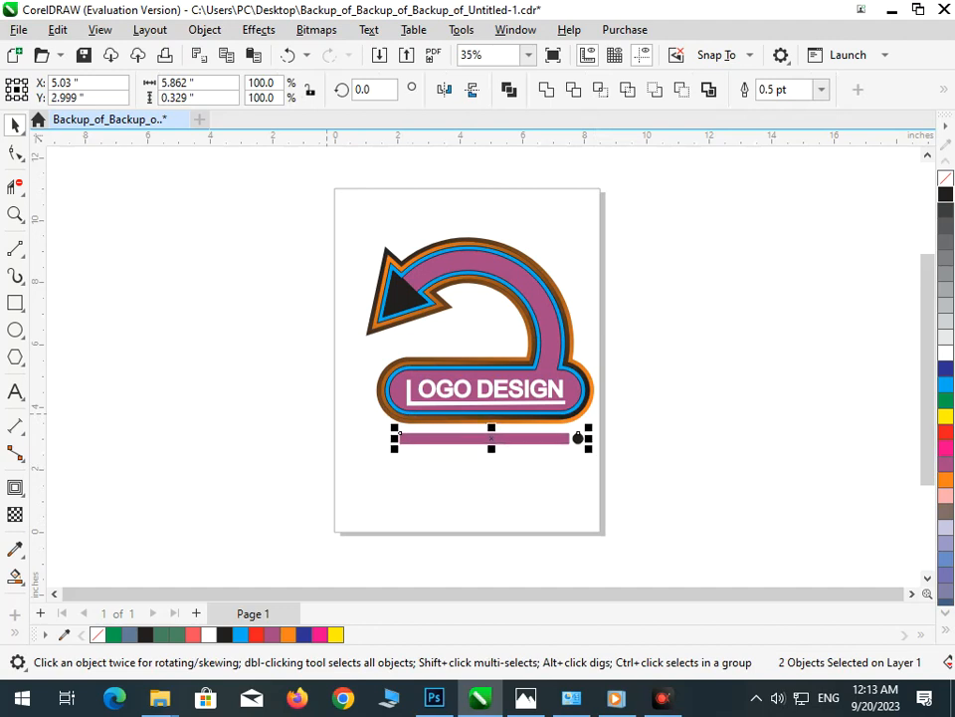
key("Escape")
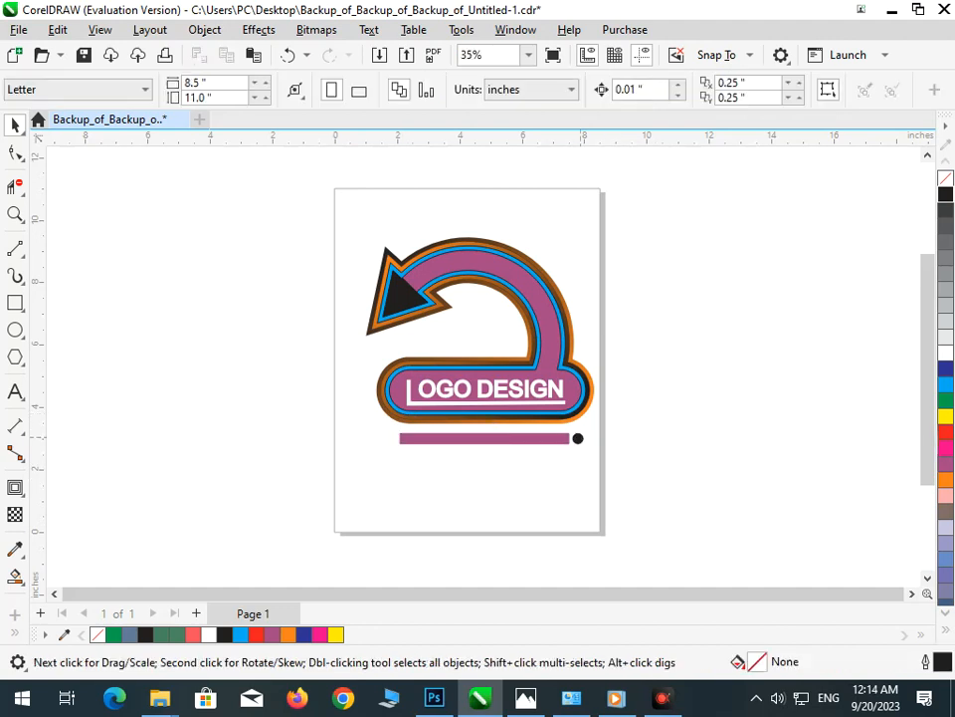
Group all the logo artwork and move the group off the page to the empty area at its upper left.
left_click_drag(267, 507, 609, 205)
key("ctrl+g")
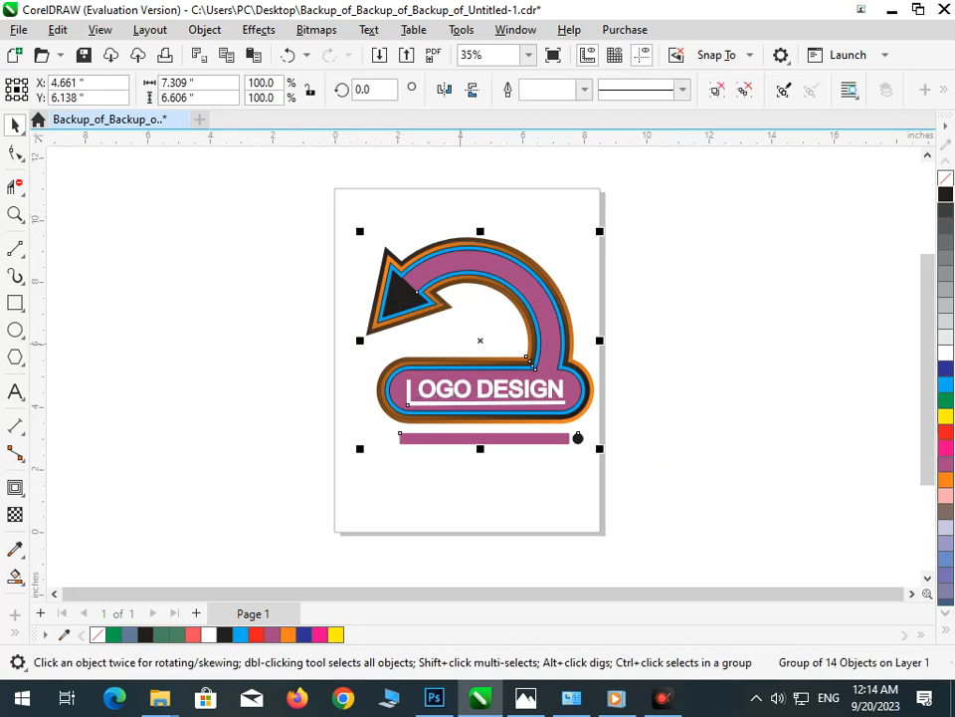
scroll(508, 485, "down", 2)
left_click_drag(470, 402, 126, 284)
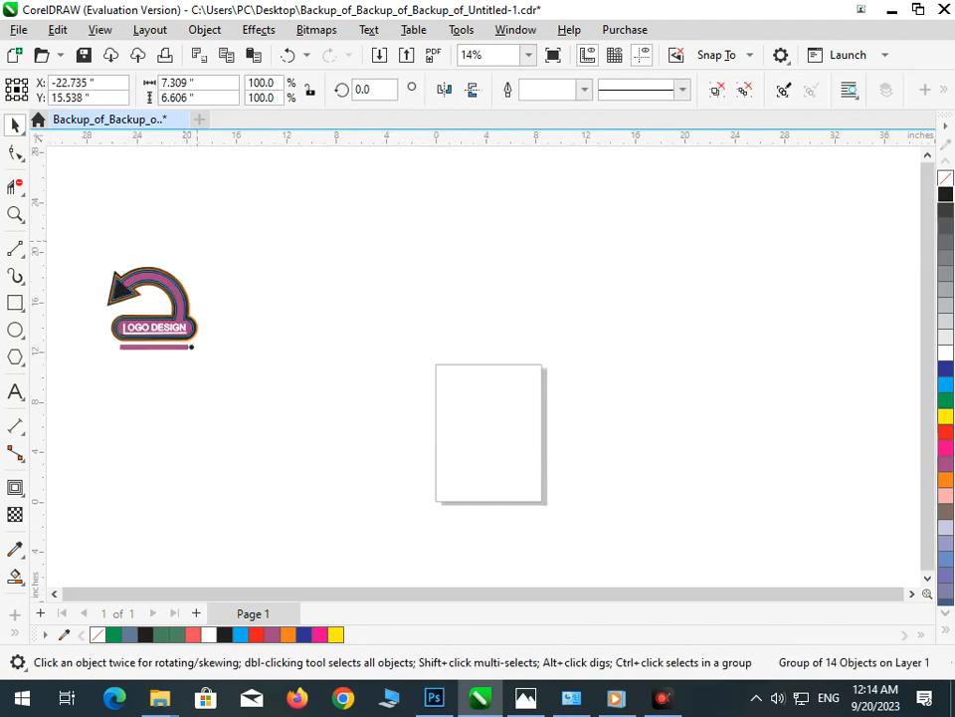
left_click(84, 259)
Shift the grouped logo down and right, and enlarge it from its center to about 7.92 by 7.16 inches.
key("F2")
left_click_drag(79, 255, 282, 390)
key("space")
left_click_drag(422, 396, 505, 452)
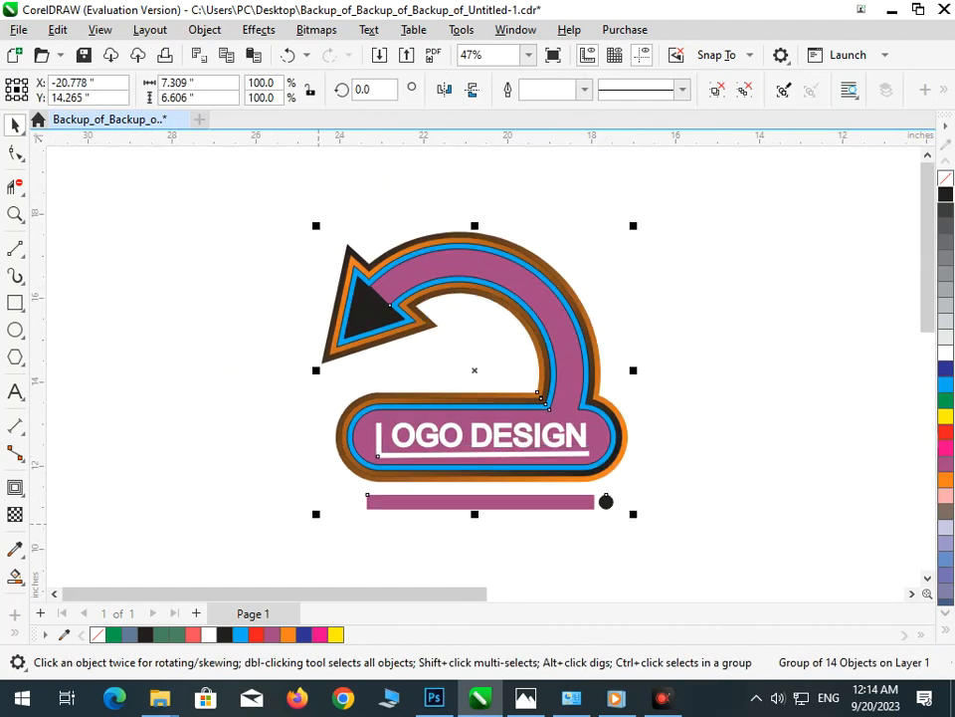
left_click_drag(633, 514, 647, 525)
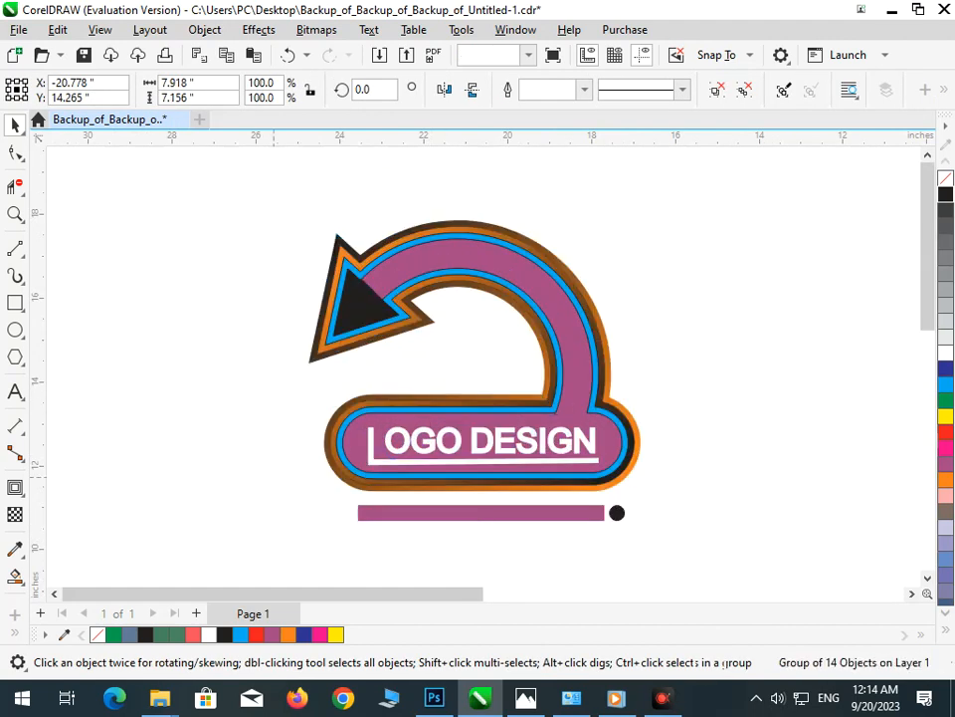
key("Escape")
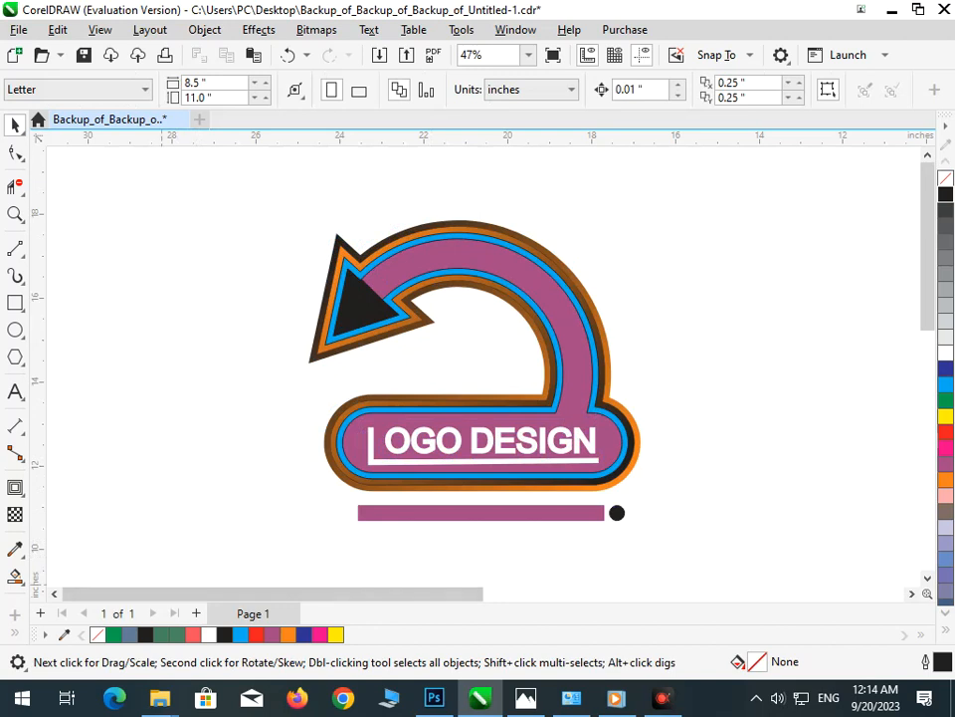
Ungroup the enlarged logo artwork and clear the selection.
left_click(381, 299)
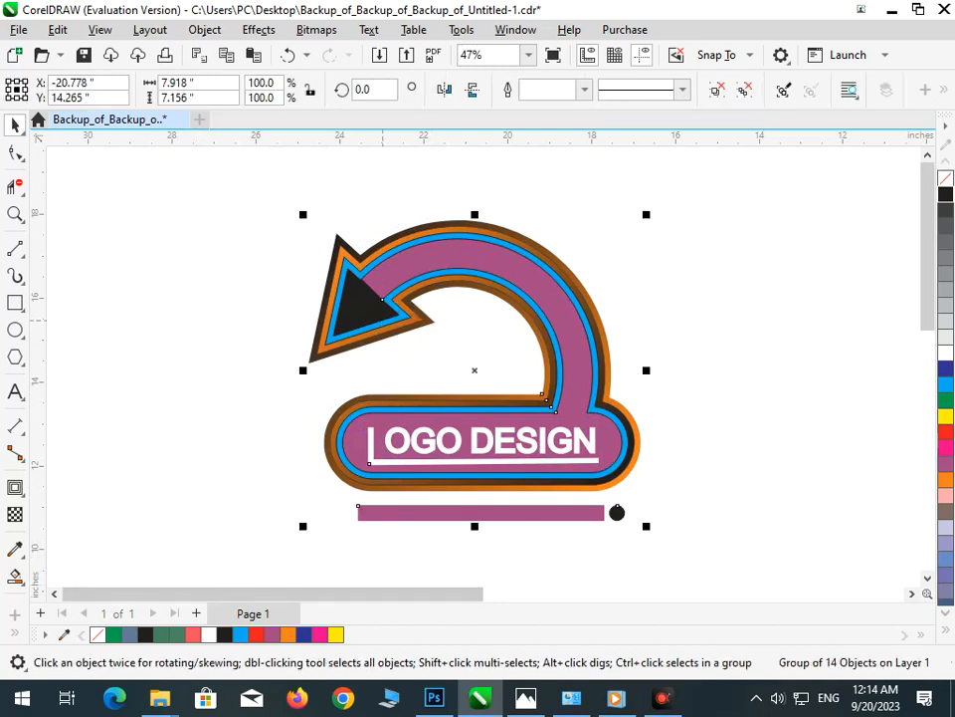
key("ctrl+u")
left_click(746, 217)
Try white, yellow and dark blue fills on the black arrowhead, and undo the color changes.
left_click(364, 306)
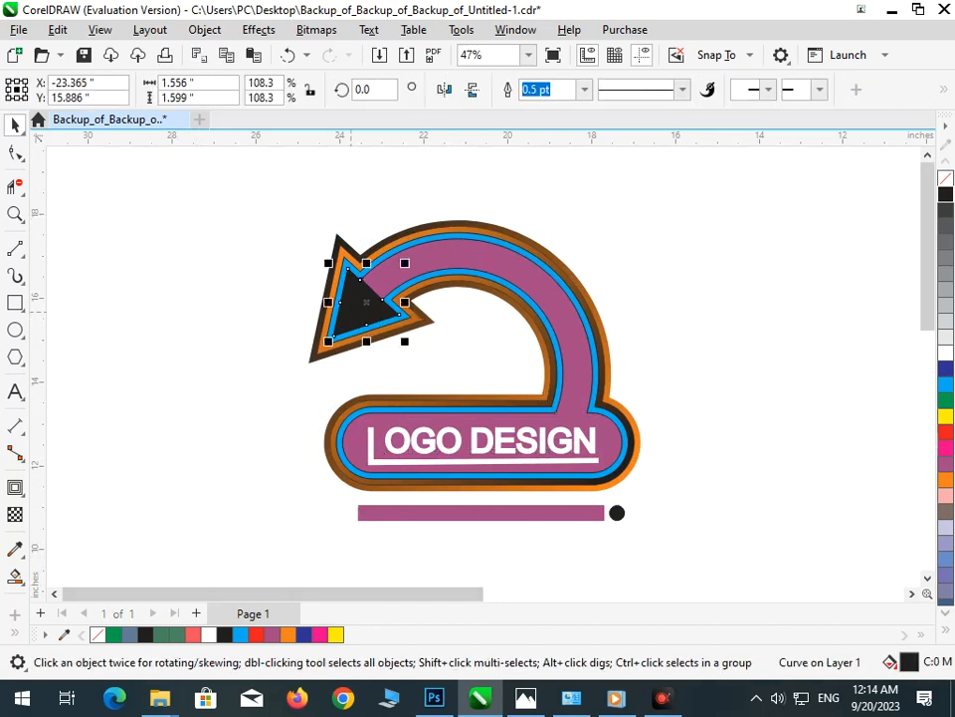
left_click(947, 353)
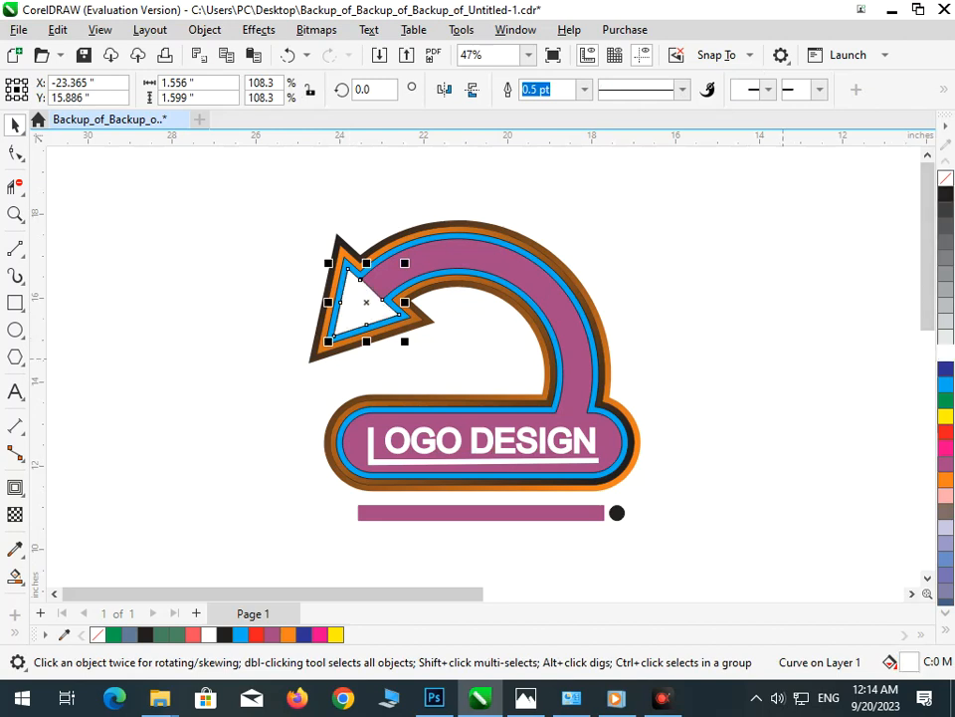
left_click(946, 416)
left_click(946, 370)
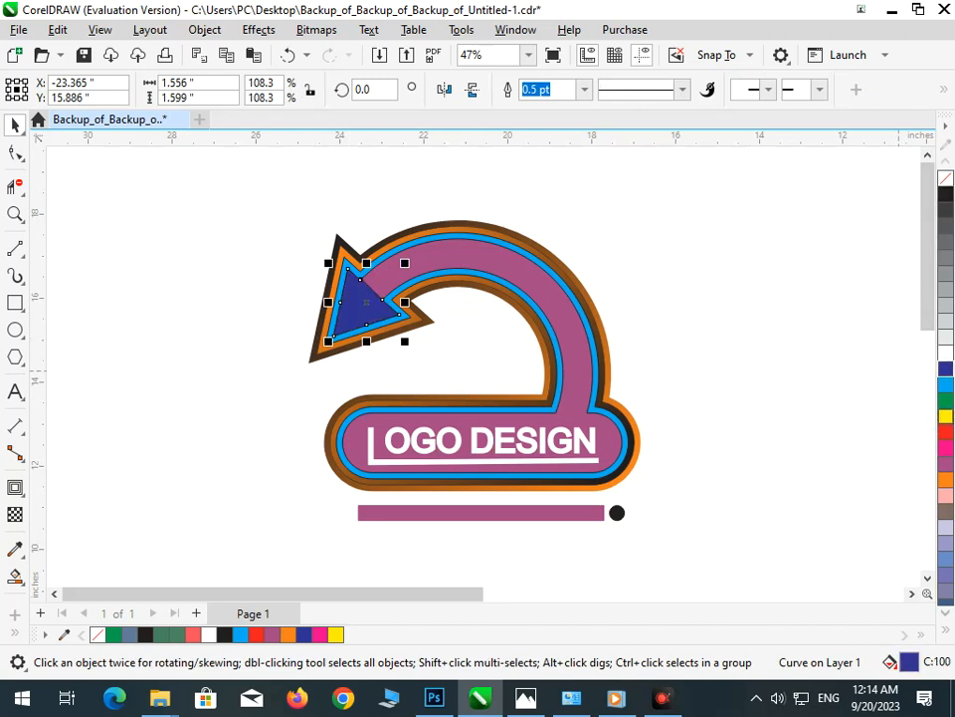
left_click(947, 416)
key("Escape")
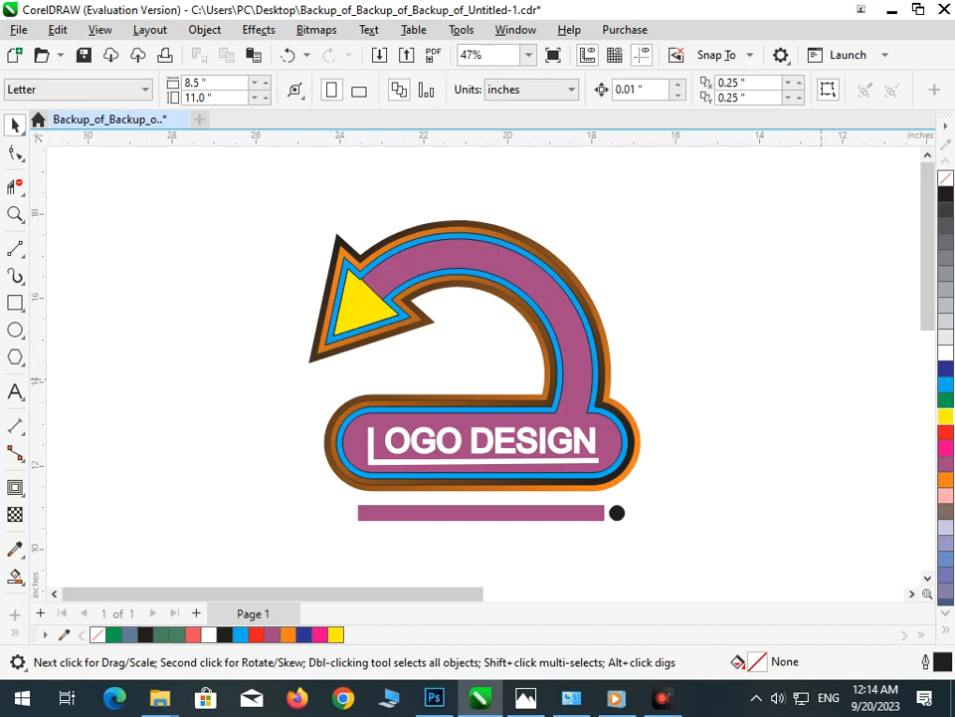
key("ctrl+z")
key("ctrl+z")
key("ctrl+z")
key("ctrl+z")
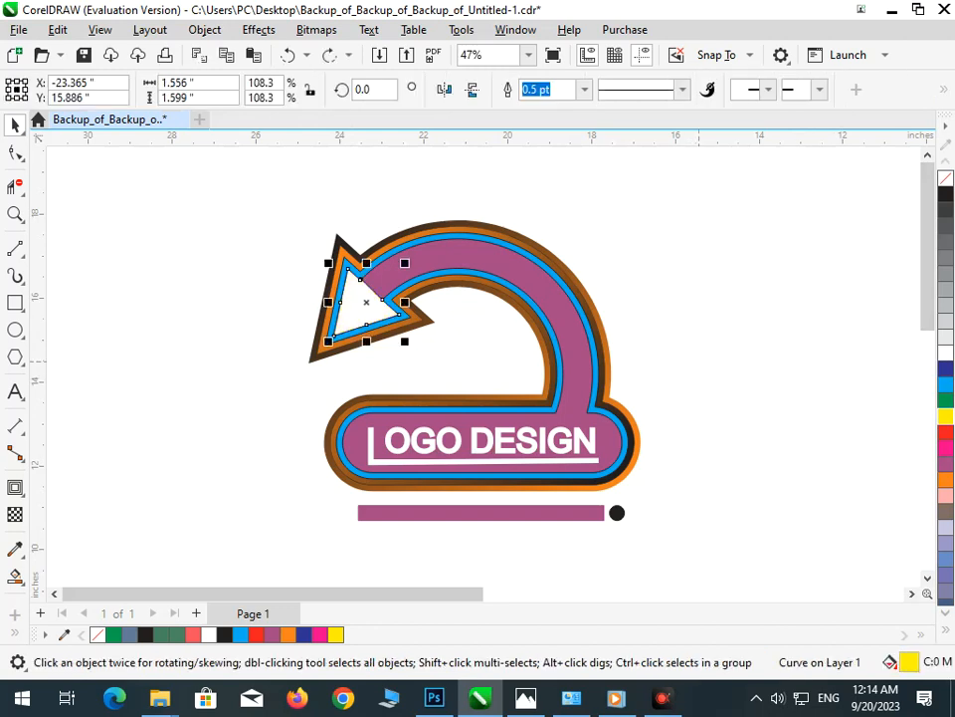
key("Escape")
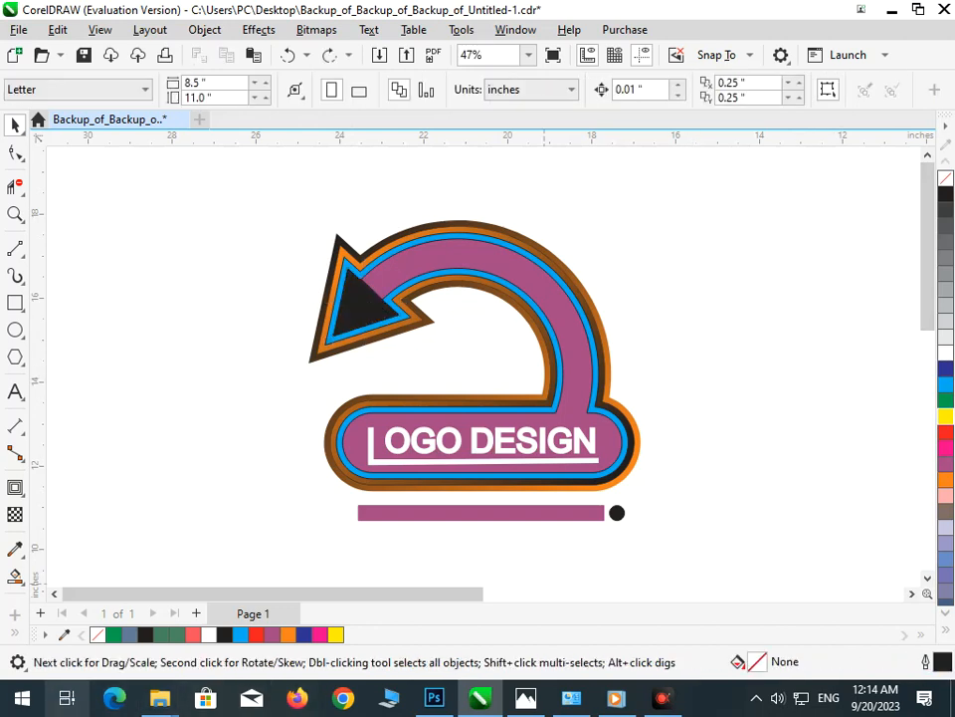